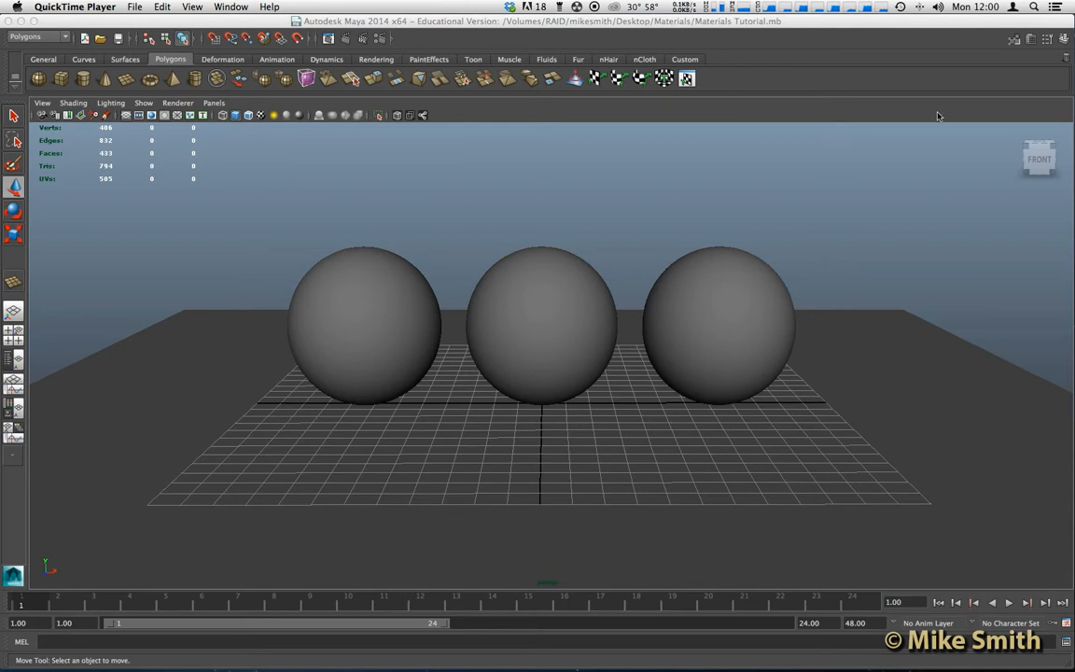
- Activate Maya and show the Attribute Editor beside the three-sphere scene
{"action": "left_click", "coordinate": [1031, 41]}
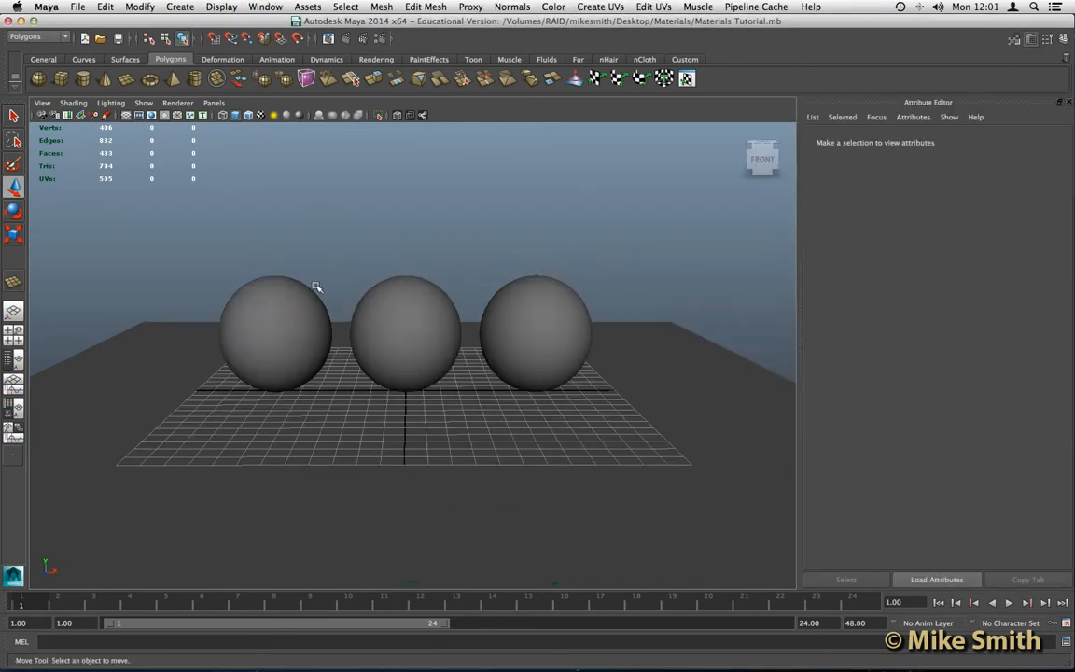
- Select the middle sphere and display its lambert1 material attributes
{"action": "left_click", "coordinate": [407, 288]}
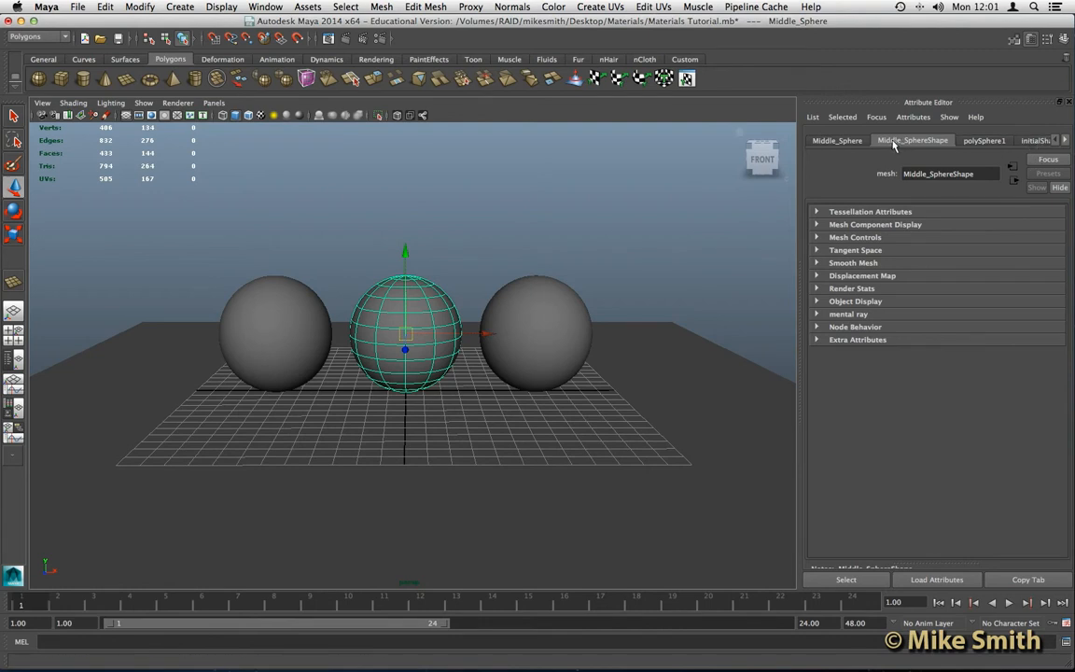
{"action": "left_click", "coordinate": [1066, 141]}
{"action": "left_click", "coordinate": [1065, 141]}
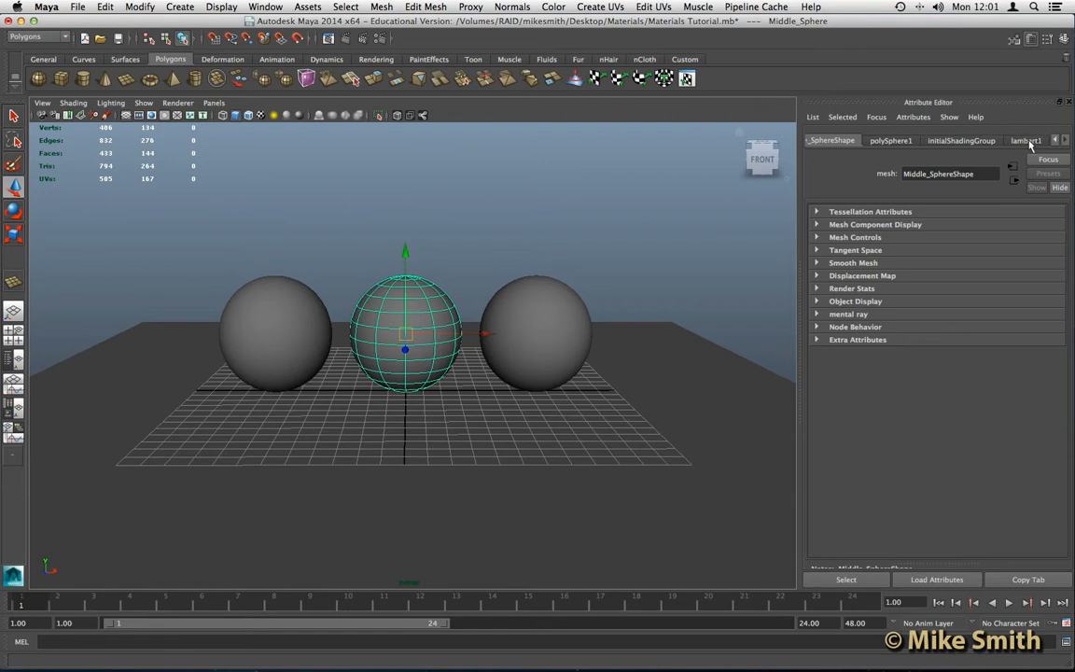
{"action": "left_click", "coordinate": [1029, 141]}
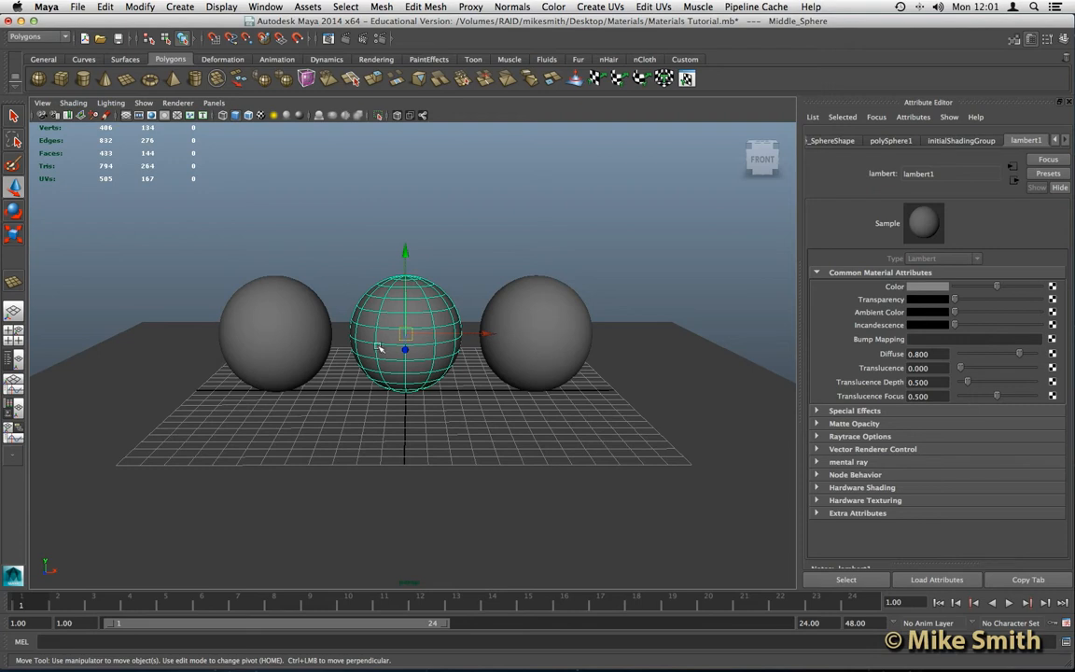
- Orbit the view and darken lambert1's Color, turning all three spheres nearly black
{"action": "left_click_drag", "start_coordinate": [319, 377], "coordinate": [469, 399], "text": "alt"}
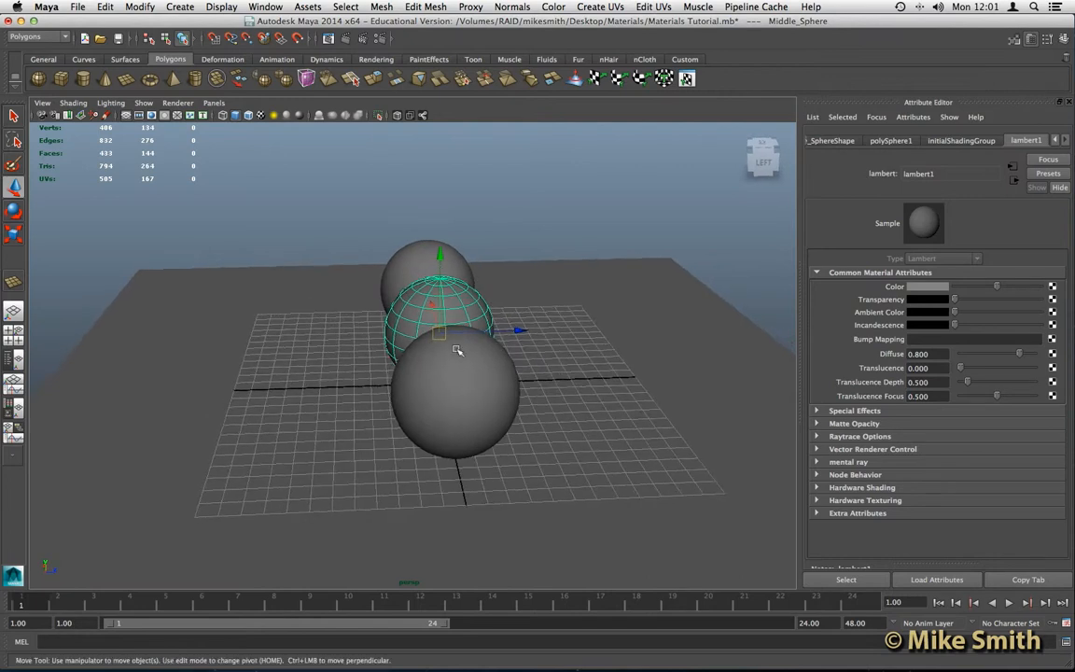
{"action": "left_click_drag", "start_coordinate": [397, 374], "coordinate": [318, 339], "text": "alt"}
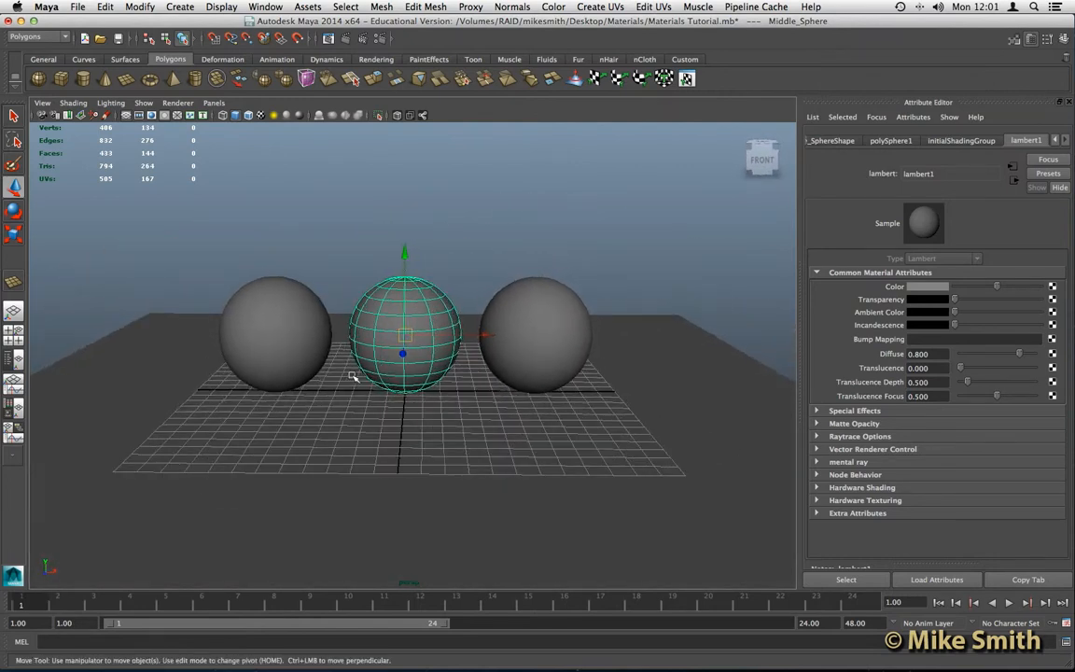
{"action": "scroll", "coordinate": [352, 374], "scroll_direction": "up", "scroll_amount": 4}
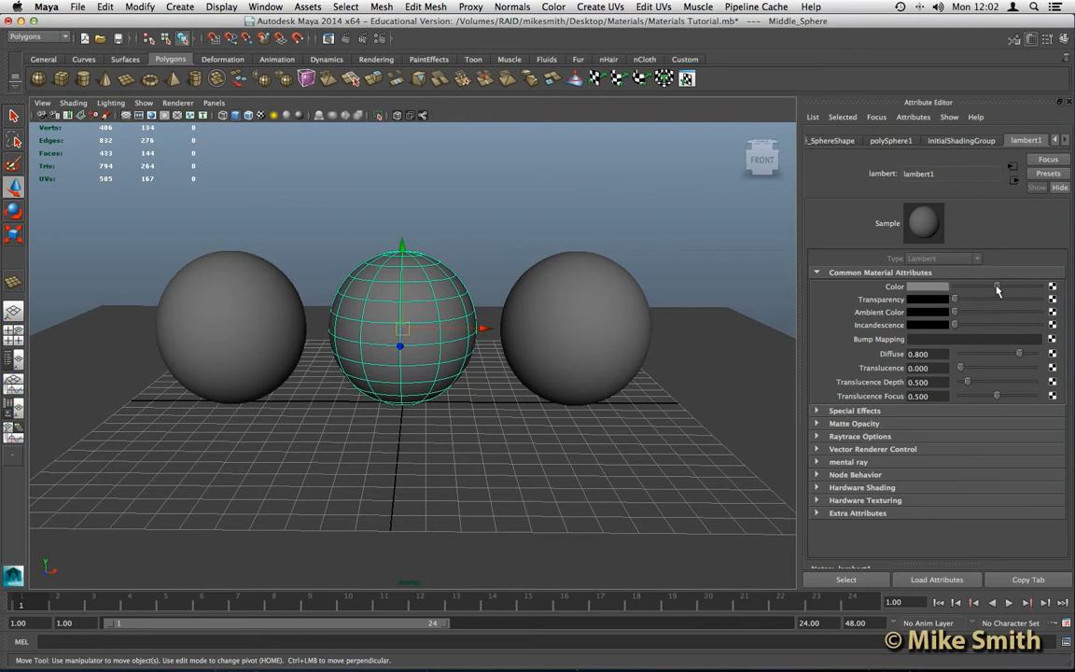
{"action": "mouse_move", "coordinate": [998, 290]}
{"action": "left_mouse_down"}
{"action": "mouse_move", "coordinate": [967, 293]}
{"action": "mouse_move", "coordinate": [1023, 290]}
{"action": "mouse_move", "coordinate": [992, 290]}
{"action": "left_mouse_up"}
- Assign a new Blinn material, blinn1, to the middle sphere via Assign New Material
{"action": "right_click", "coordinate": [419, 290]}
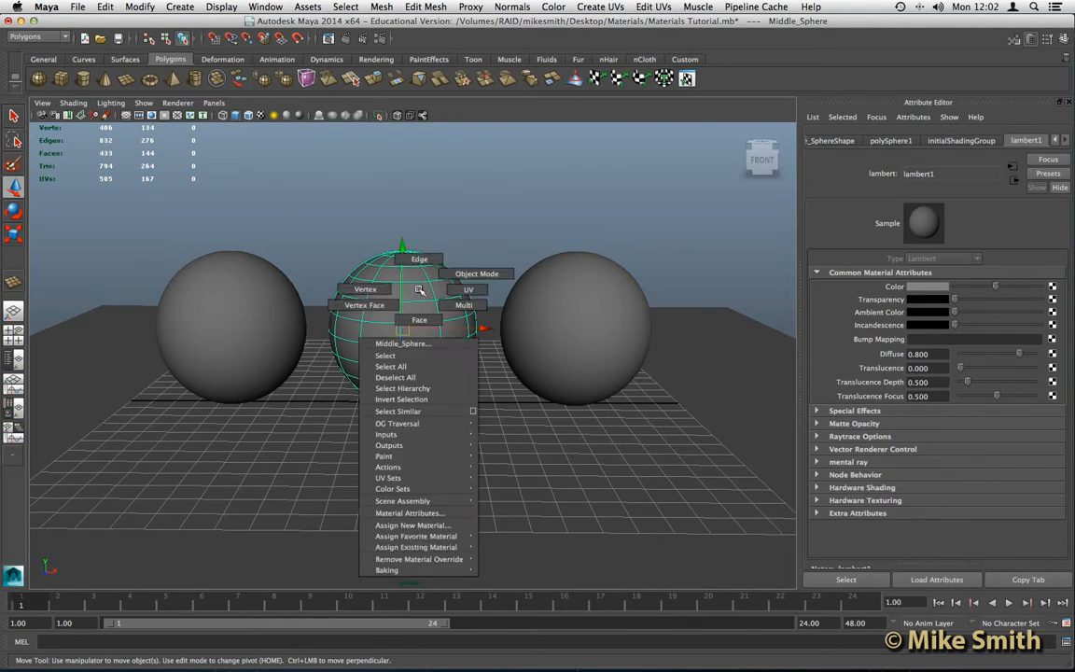
{"action": "mouse_move", "coordinate": [420, 482]}
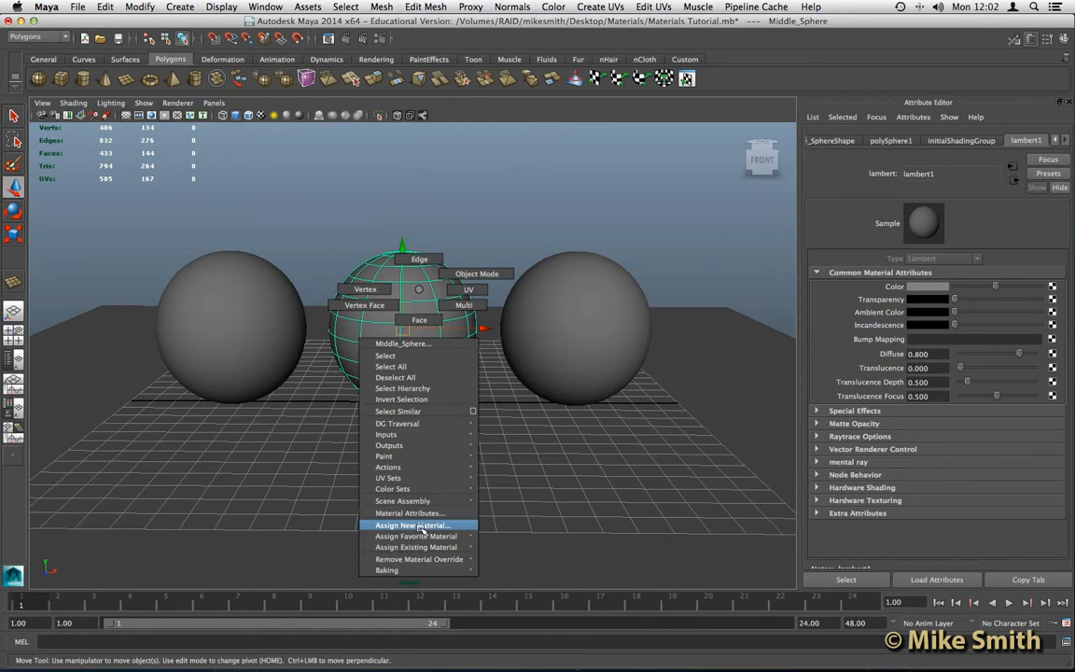
{"action": "left_click", "coordinate": [415, 526]}
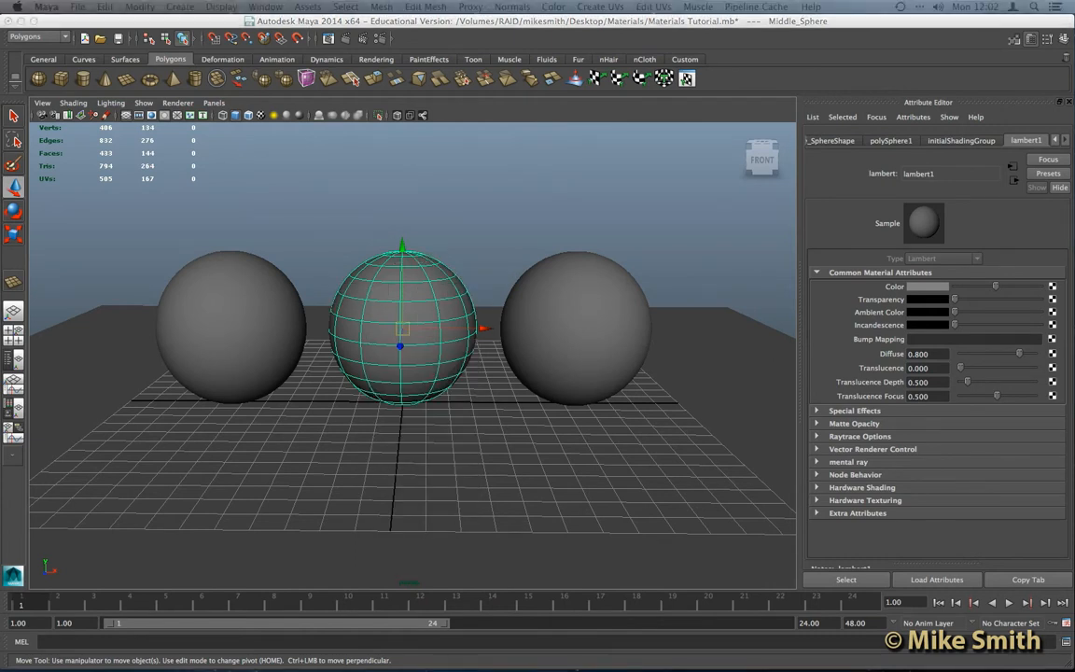
{"action": "left_click_drag", "start_coordinate": [853, 154], "coordinate": [371, 111]}
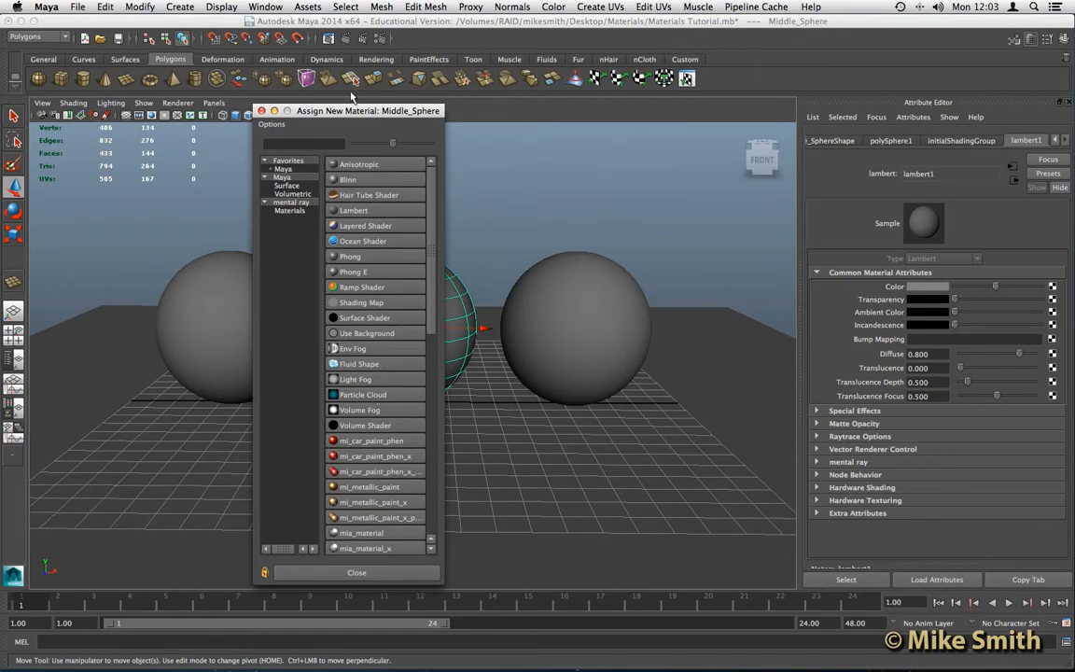
{"action": "left_click_drag", "start_coordinate": [350, 121], "coordinate": [363, 107]}
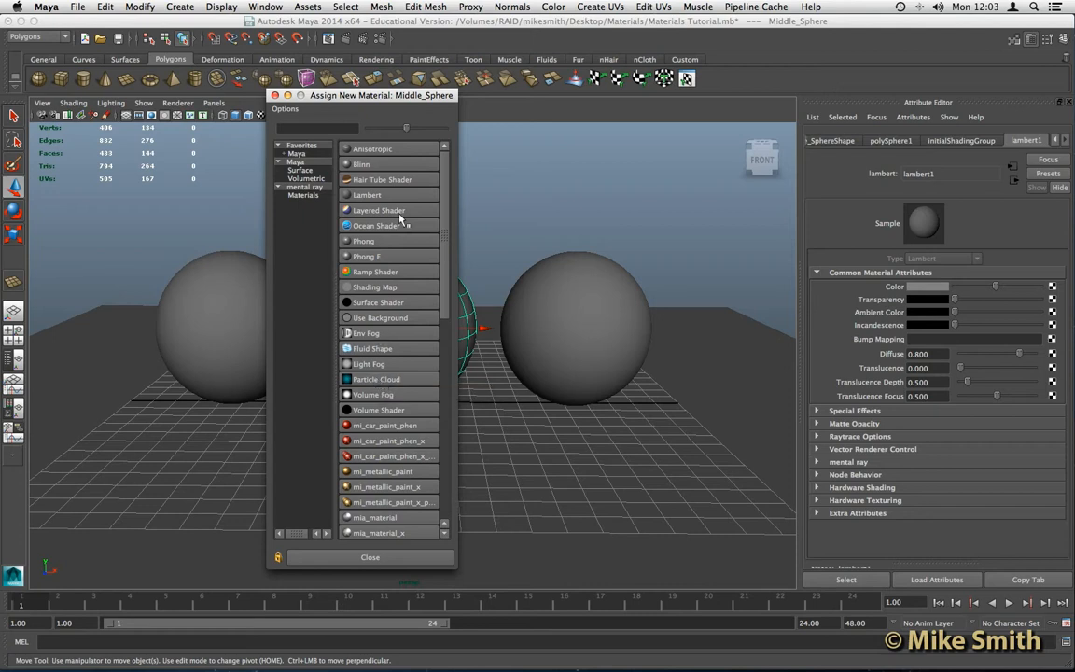
{"action": "left_click_drag", "start_coordinate": [379, 101], "coordinate": [205, 101]}
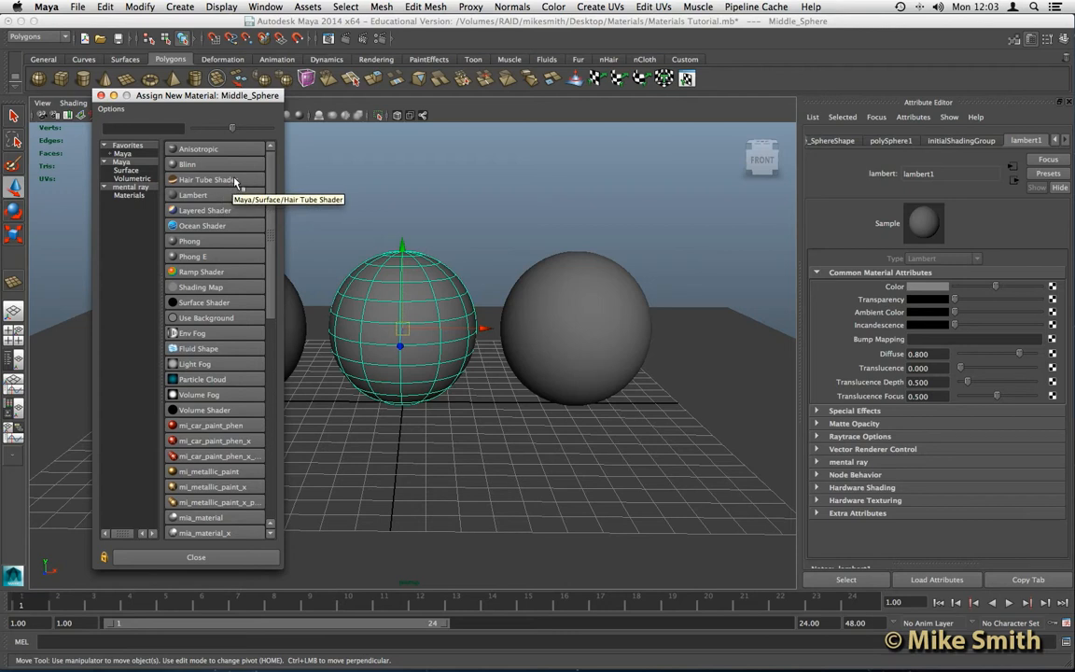
{"action": "left_click", "coordinate": [186, 166]}
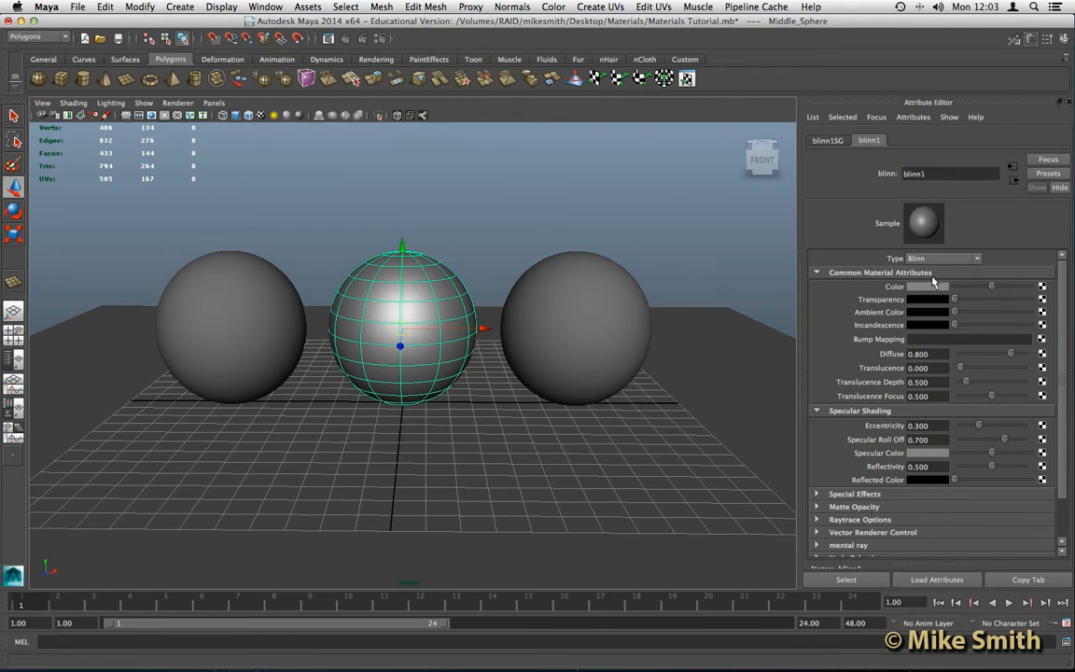
- Rename the blinn1 material to Material_1
{"action": "left_click_drag", "start_coordinate": [931, 173], "coordinate": [903, 174]}
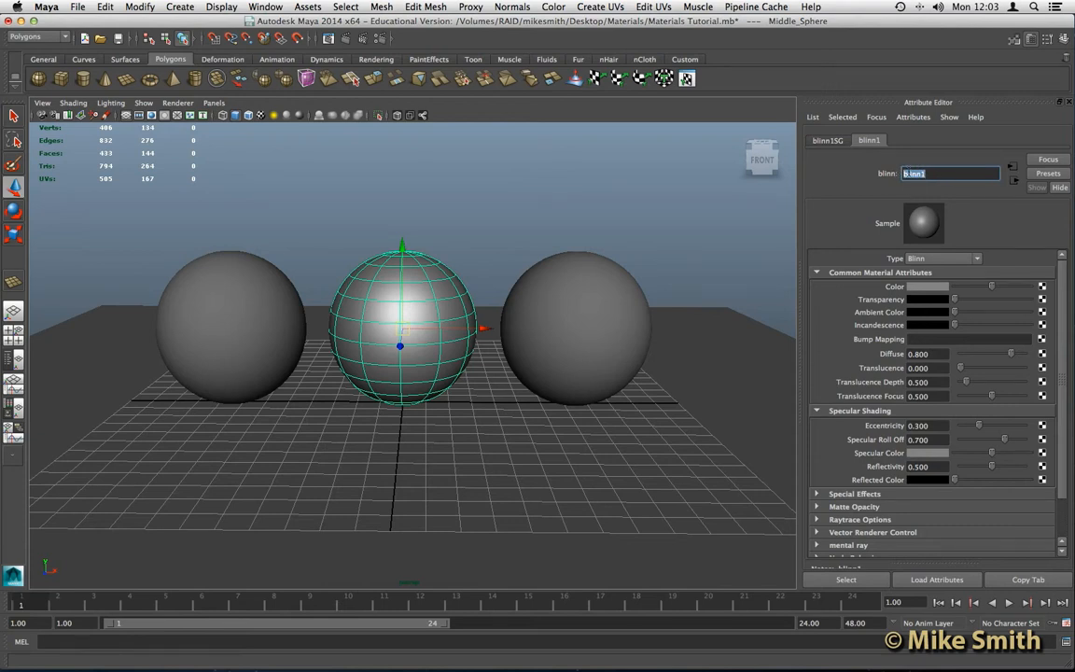
{"action": "type", "text": "Material_1"}
{"action": "key", "text": "Return"}
- Darken then restore Material_1's grey Color, and bring up its colour chooser
{"action": "mouse_move", "coordinate": [992, 289]}
{"action": "left_mouse_down"}
{"action": "mouse_move", "coordinate": [965, 288]}
{"action": "mouse_move", "coordinate": [1026, 288]}
{"action": "mouse_move", "coordinate": [973, 290]}
{"action": "left_mouse_up"}
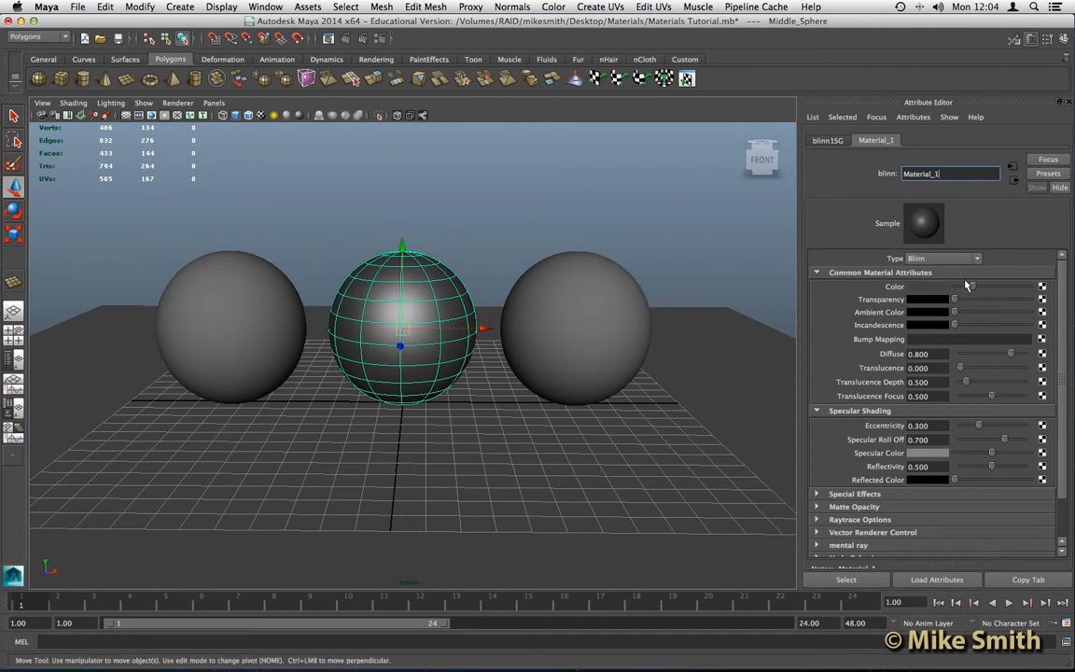
{"action": "left_click_drag", "start_coordinate": [968, 286], "coordinate": [997, 288]}
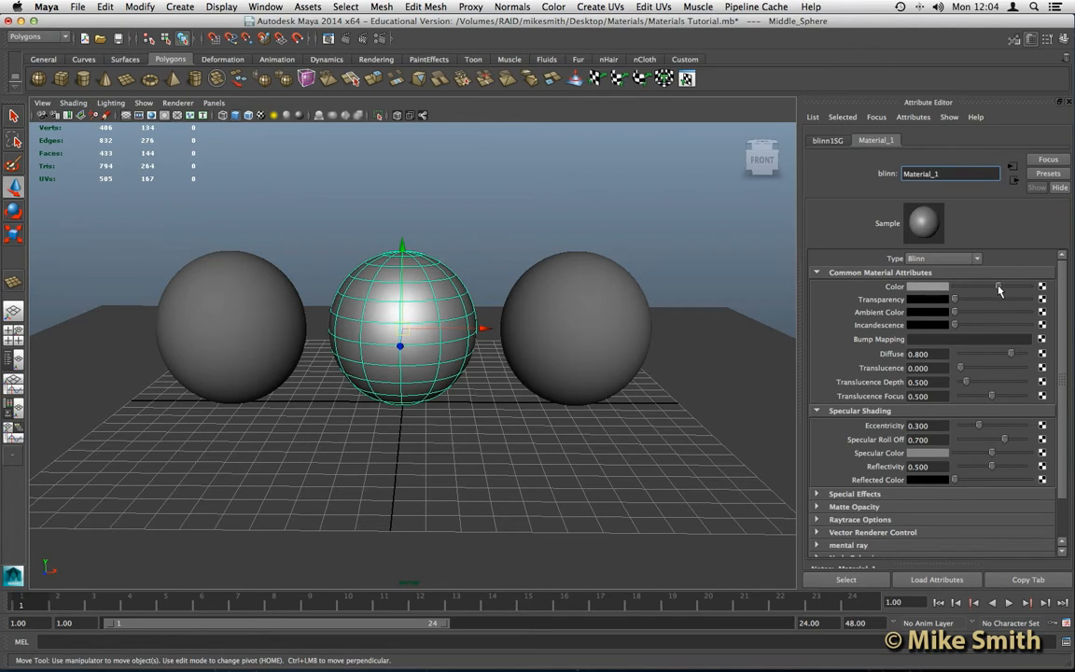
{"action": "left_click", "coordinate": [926, 287]}
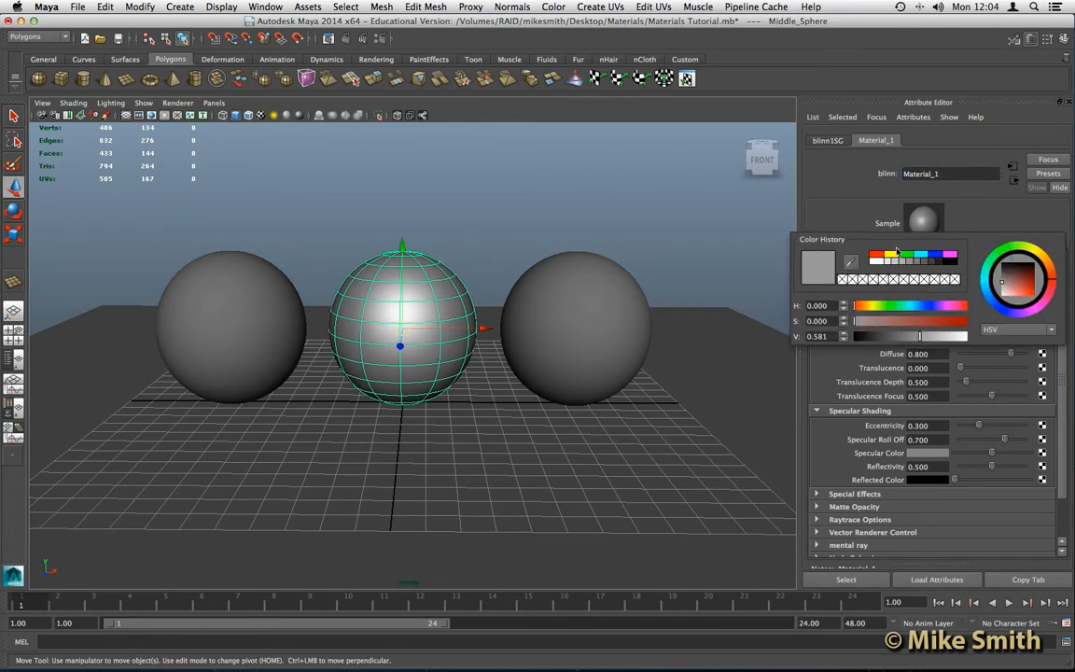
- Make Material_1 bright green (H 120, S 1, V 1), testing Transparency before returning it to opaque
{"action": "left_click", "coordinate": [905, 257]}
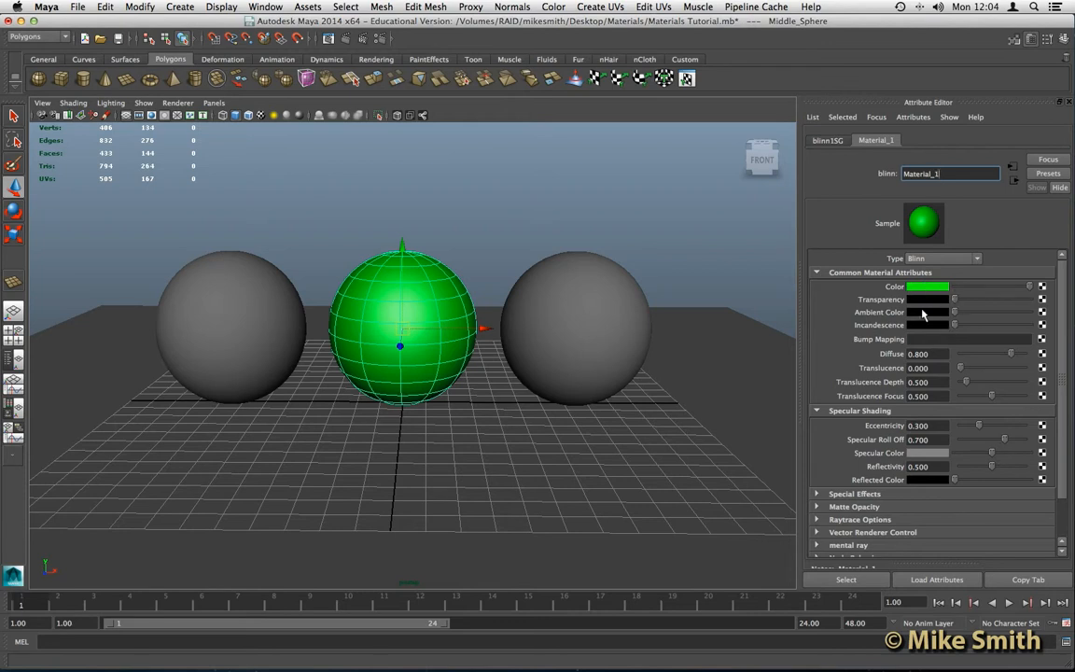
{"action": "left_click", "coordinate": [955, 301]}
{"action": "left_click_drag", "start_coordinate": [955, 300], "coordinate": [997, 301]}
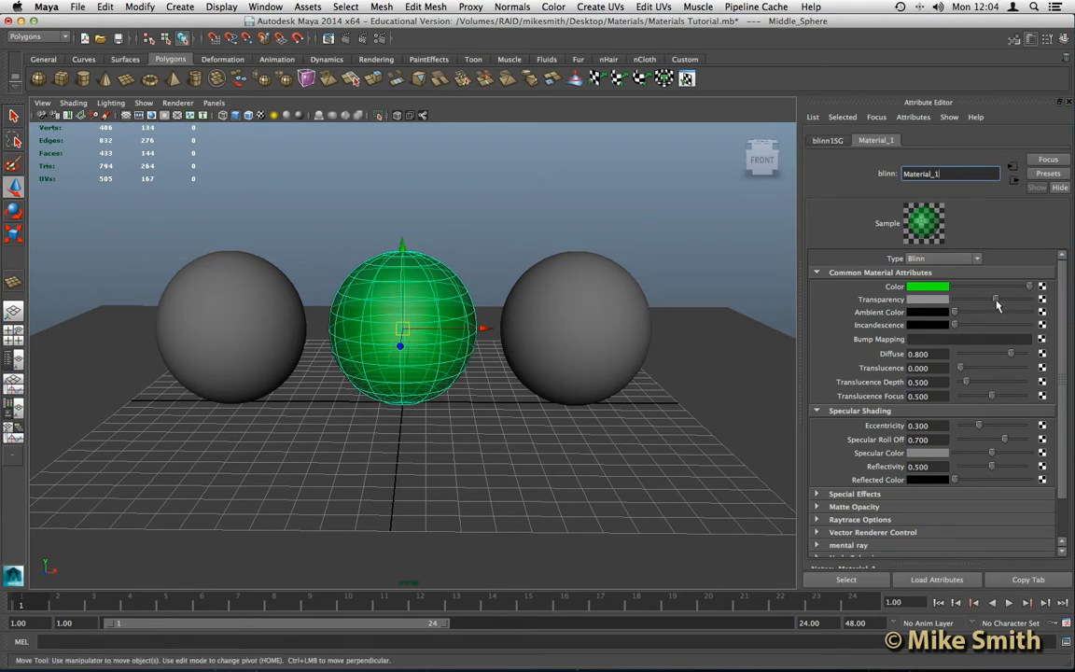
{"action": "left_click_drag", "start_coordinate": [995, 301], "coordinate": [953, 302]}
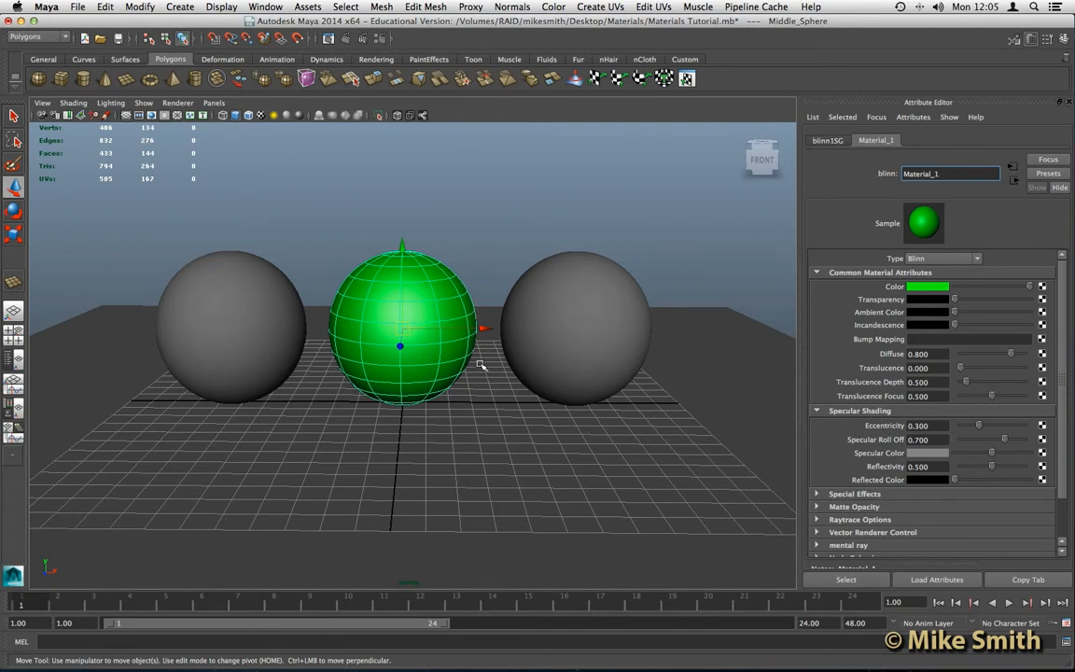
- Zoom in and orbit for a close-up, then deselect and reselect the green middle sphere
{"action": "scroll", "coordinate": [480, 365], "scroll_direction": "up", "scroll_amount": 5}
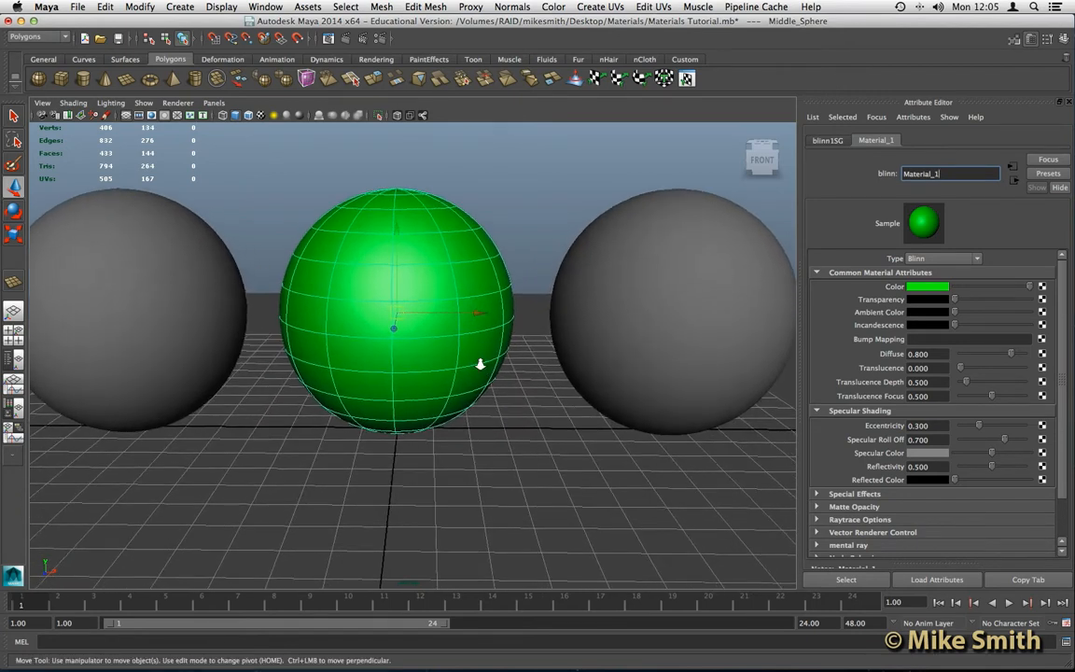
{"action": "left_click_drag", "start_coordinate": [371, 304], "coordinate": [415, 328], "text": "alt"}
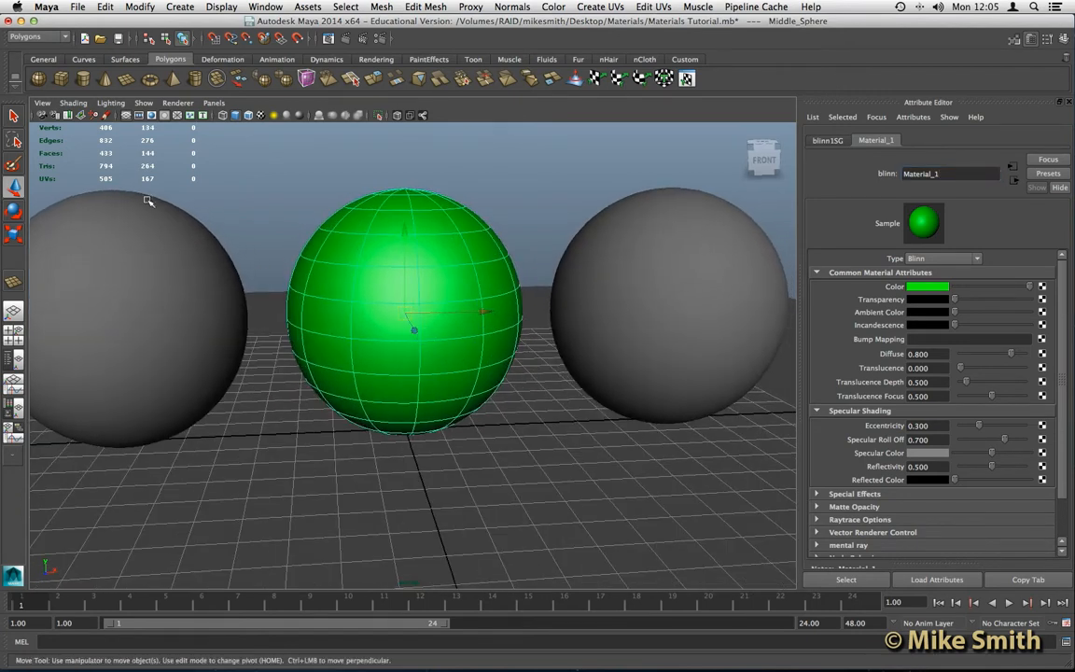
{"action": "left_click", "coordinate": [14, 116]}
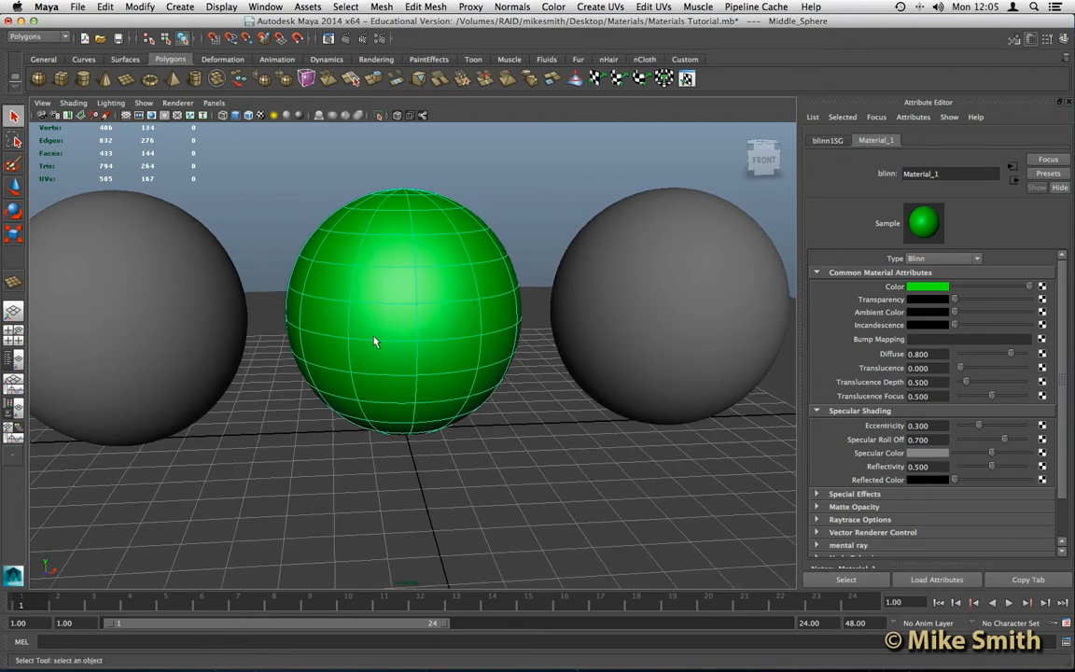
{"action": "left_click", "coordinate": [531, 172]}
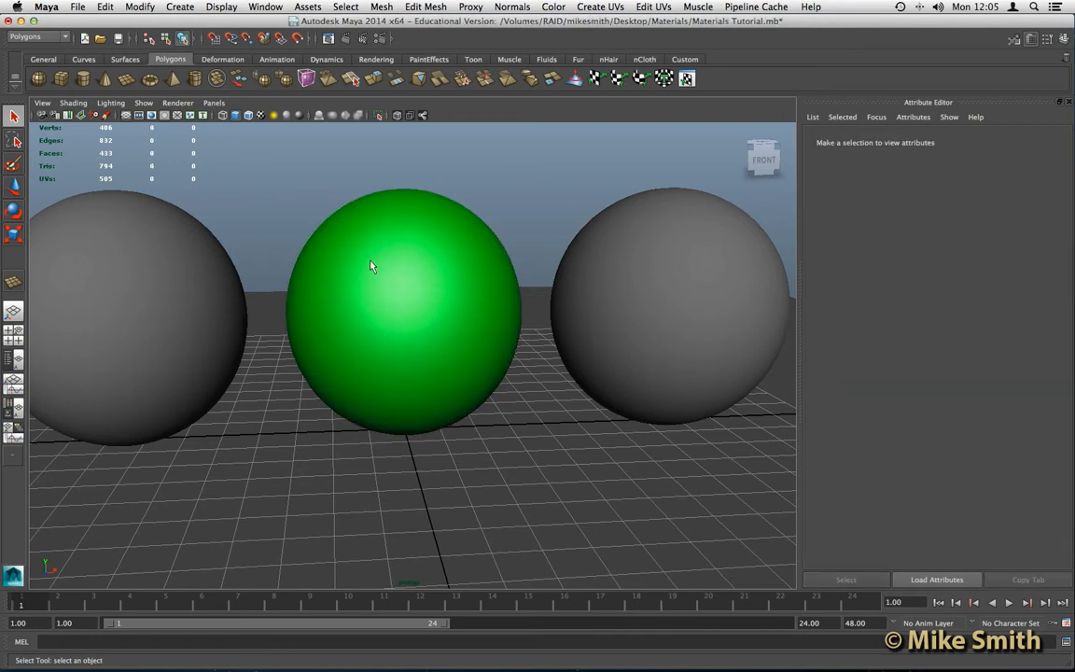
{"action": "left_click", "coordinate": [479, 286]}
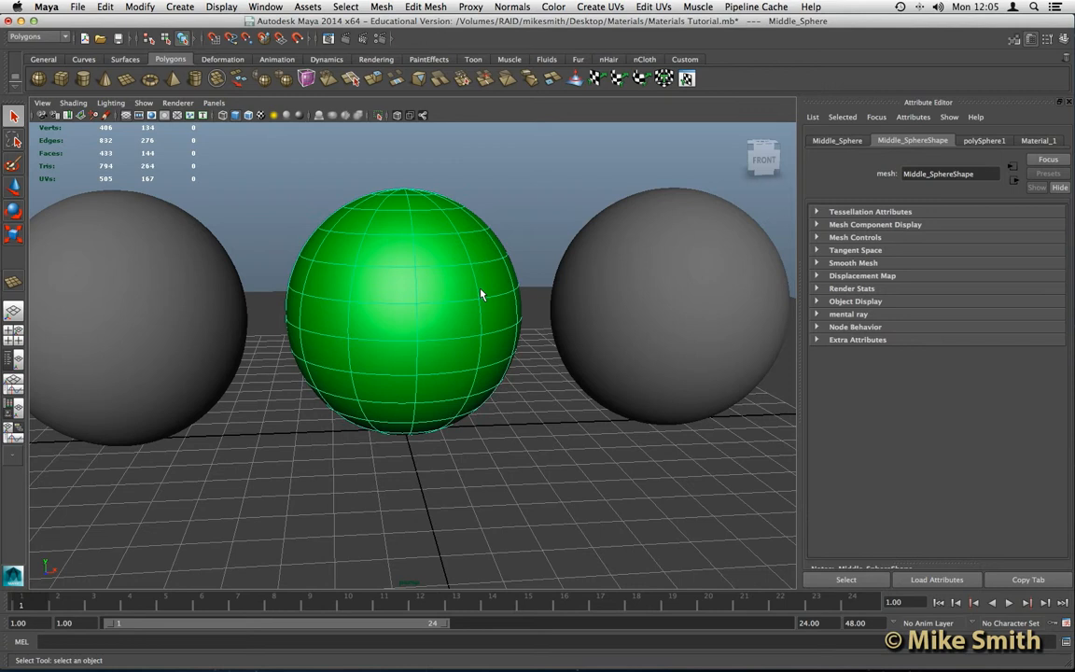
- Adjust Material_1's Specular Color to a light grey and start widening its highlight
{"action": "left_click", "coordinate": [1041, 141]}
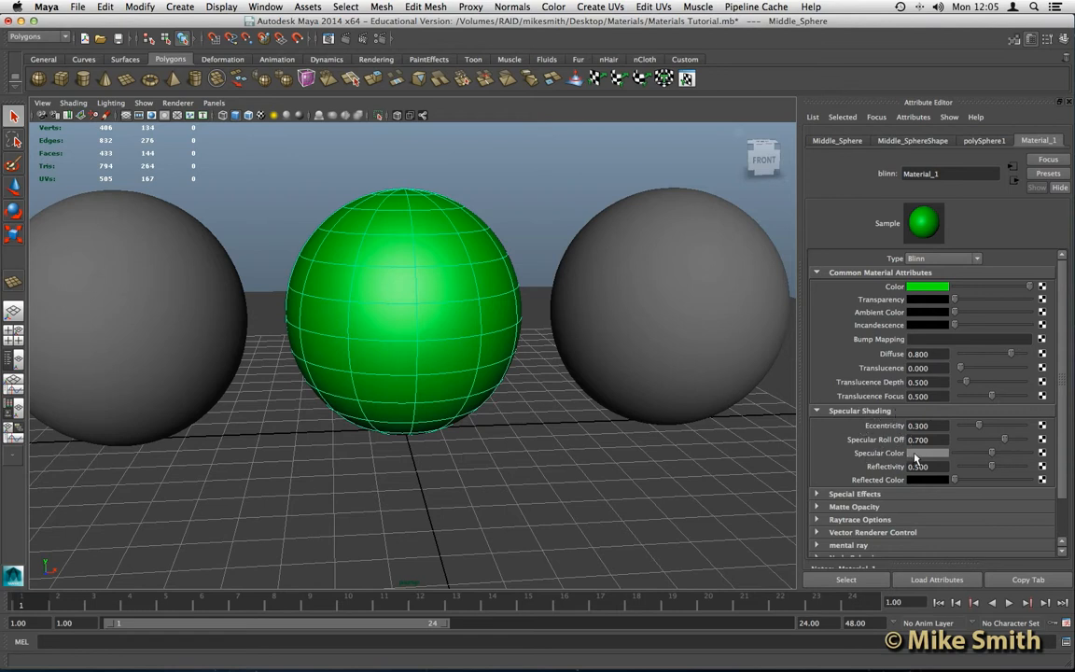
{"action": "left_click_drag", "start_coordinate": [992, 455], "coordinate": [961, 459]}
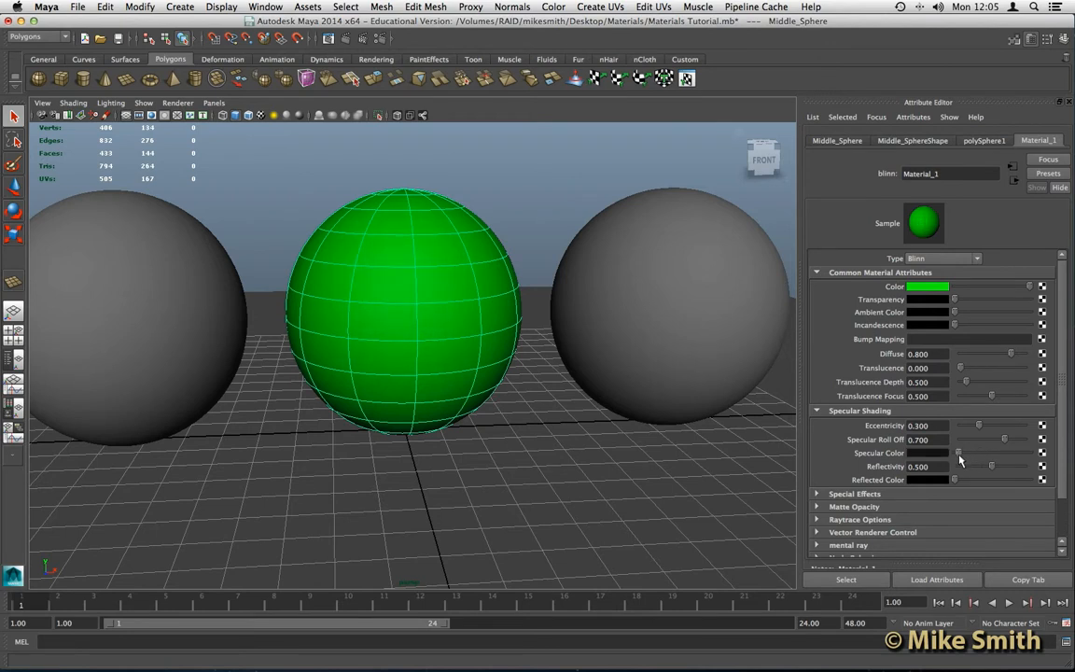
{"action": "left_click_drag", "start_coordinate": [960, 459], "coordinate": [991, 459]}
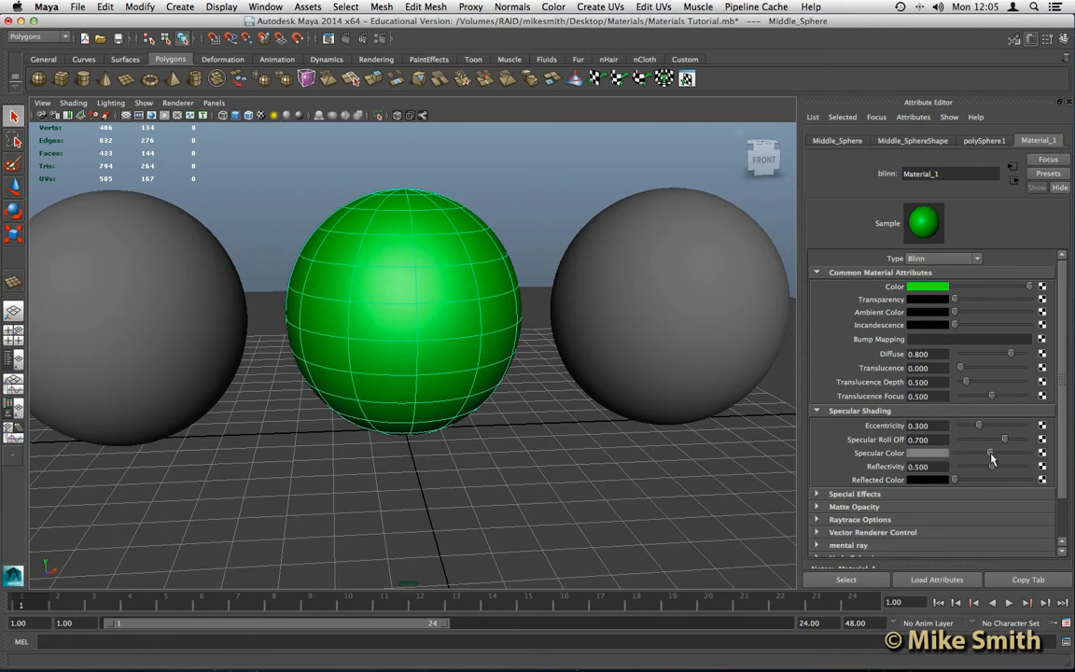
{"action": "left_click_drag", "start_coordinate": [990, 456], "coordinate": [1004, 457]}
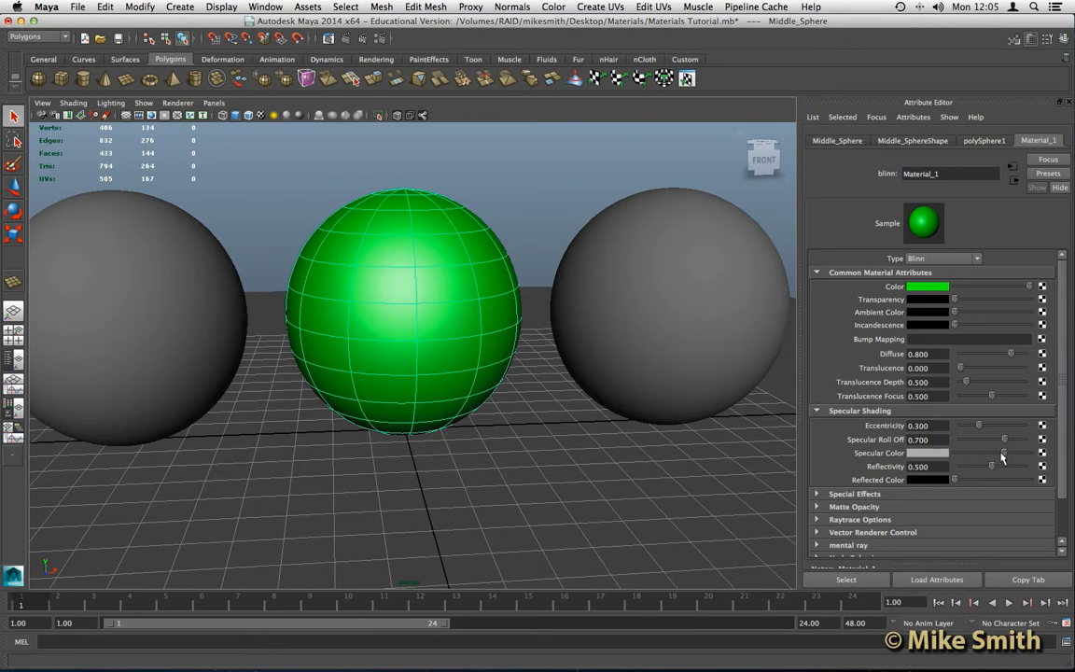
{"action": "mouse_move", "coordinate": [998, 455]}
{"action": "left_mouse_down"}
{"action": "mouse_move", "coordinate": [971, 457]}
{"action": "mouse_move", "coordinate": [1013, 458]}
{"action": "left_mouse_up"}
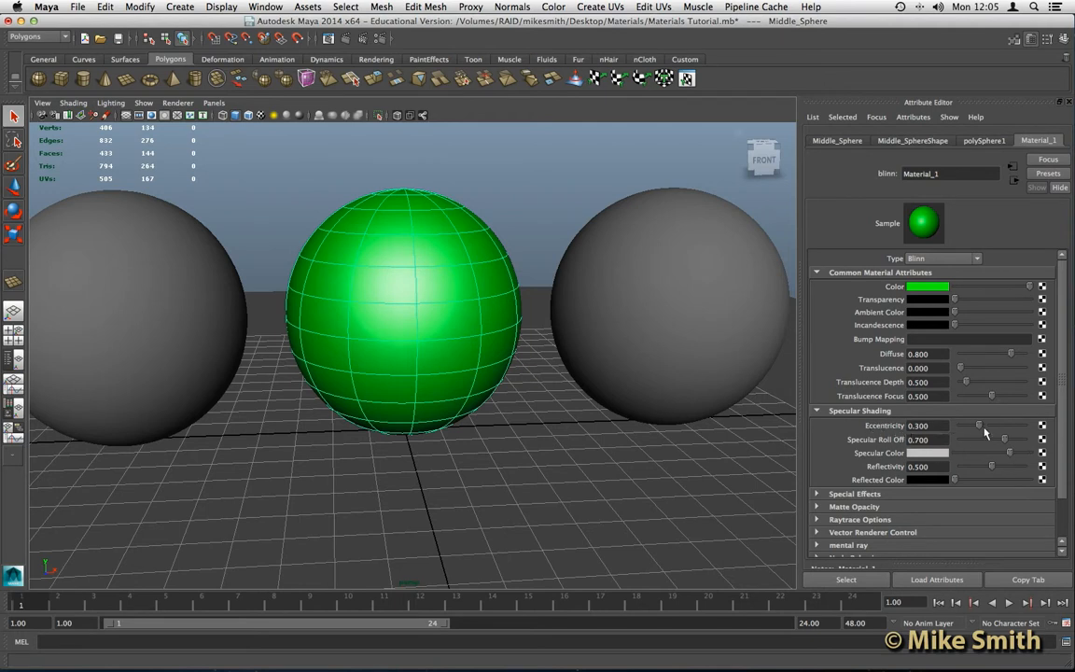
{"action": "left_click_drag", "start_coordinate": [1005, 427], "coordinate": [1028, 453]}
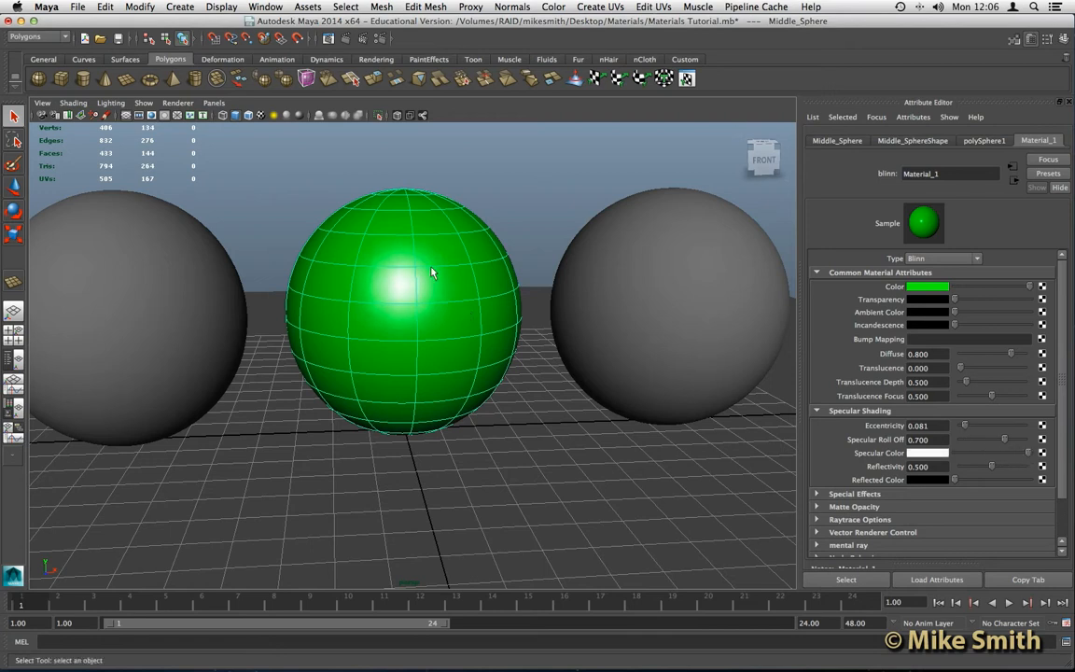
- From a higher viewing angle, raise Material_1's Eccentricity to broaden the highlight
{"action": "left_click", "coordinate": [505, 207]}
{"action": "scroll", "coordinate": [406, 286], "scroll_direction": "down", "scroll_amount": 3}
{"action": "left_click_drag", "start_coordinate": [406, 286], "coordinate": [416, 324], "text": "alt"}
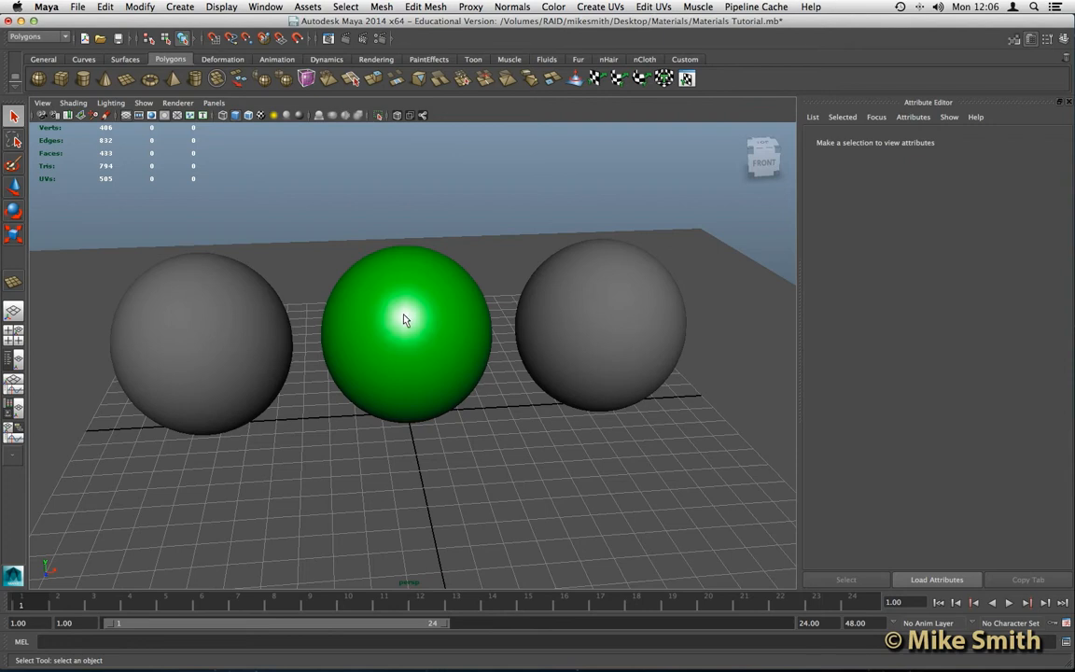
{"action": "left_click_drag", "start_coordinate": [423, 327], "coordinate": [446, 310], "text": "alt"}
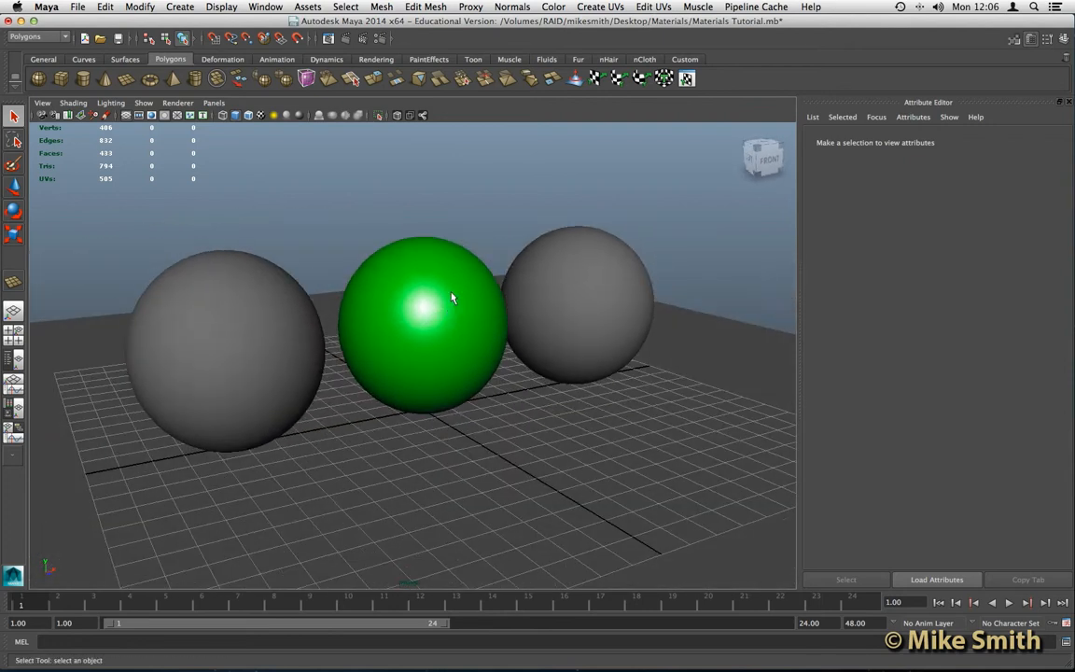
{"action": "left_click", "coordinate": [444, 309]}
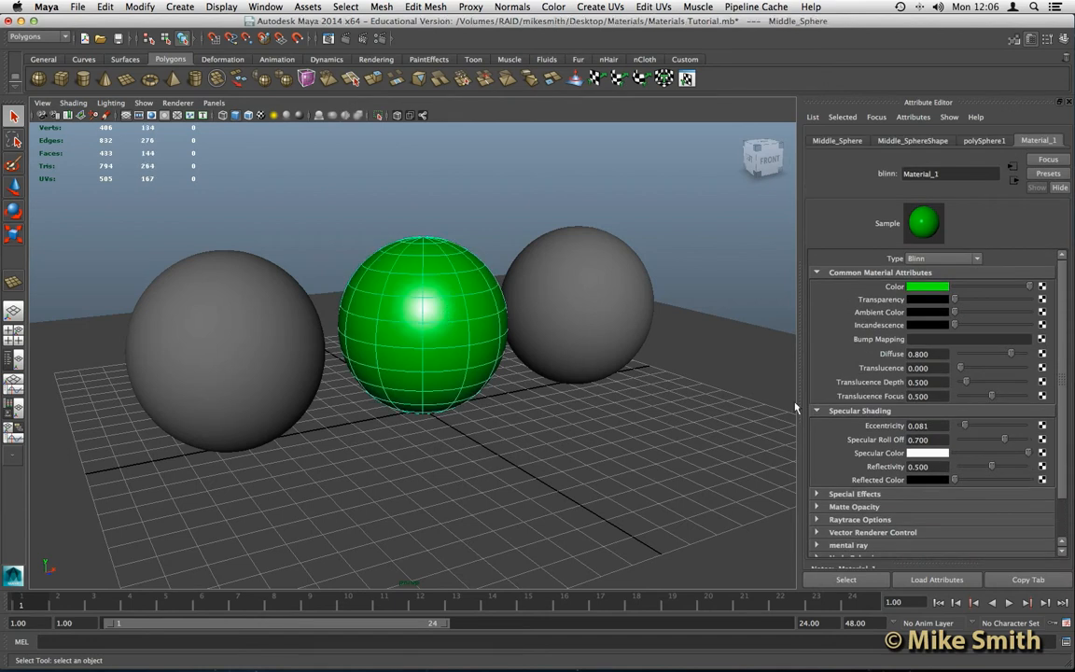
{"action": "left_click_drag", "start_coordinate": [965, 425], "coordinate": [1005, 455]}
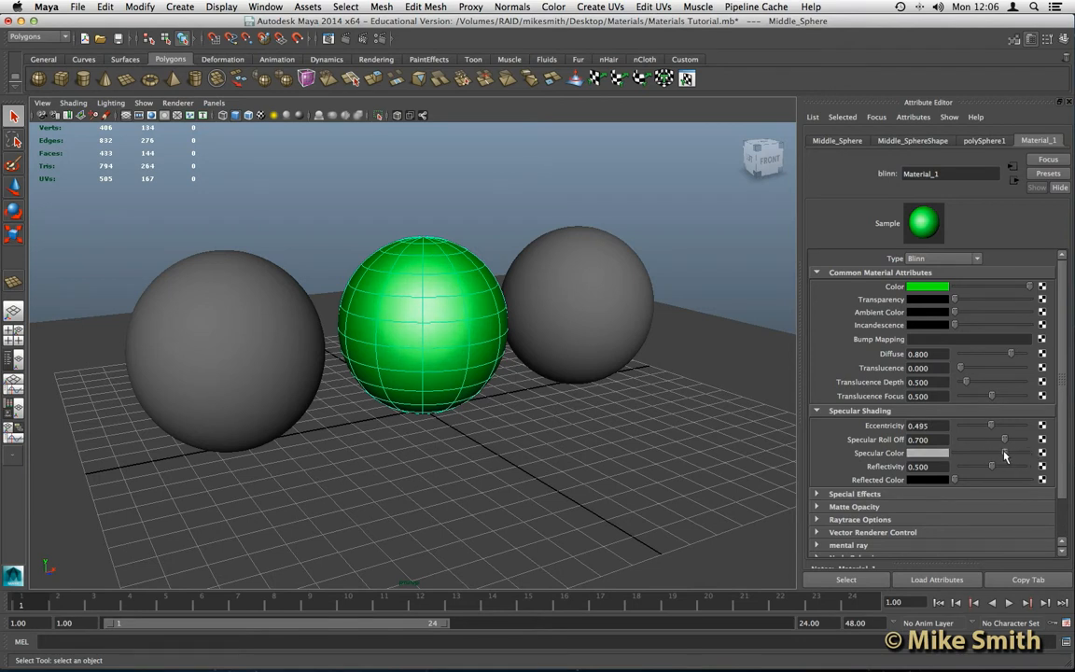
- Set Material_1's Eccentricity to 0.515 and recentre the view on the spheres
{"action": "left_click", "coordinate": [433, 216]}
{"action": "left_click_drag", "start_coordinate": [433, 216], "coordinate": [403, 247], "text": "alt"}
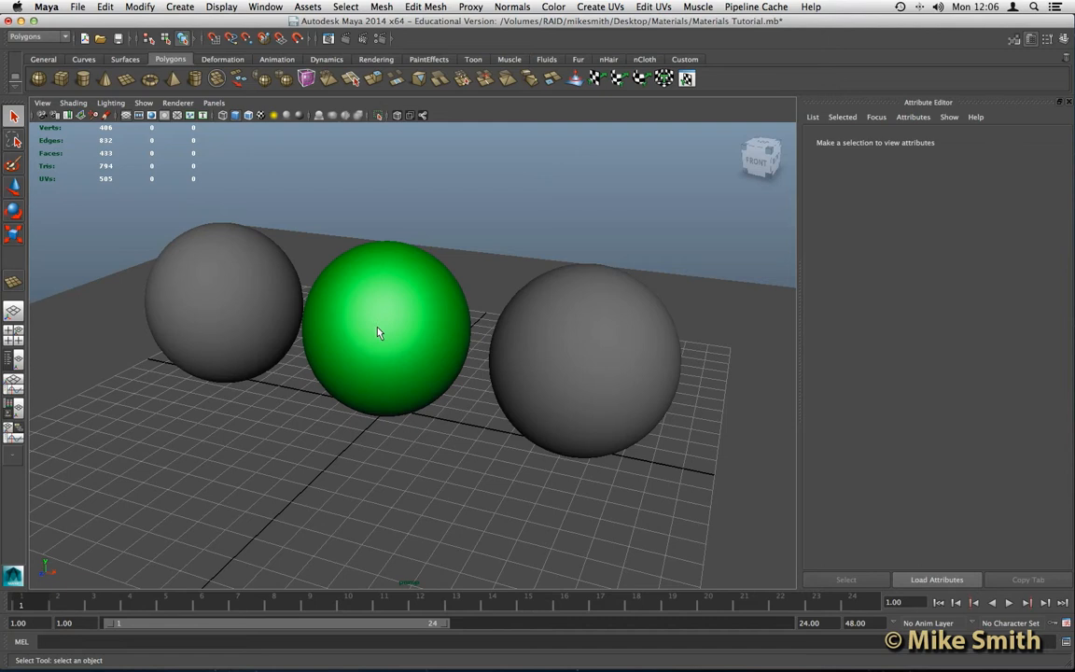
{"action": "left_click_drag", "start_coordinate": [370, 334], "coordinate": [411, 304], "text": "alt"}
{"action": "left_click", "coordinate": [411, 304]}
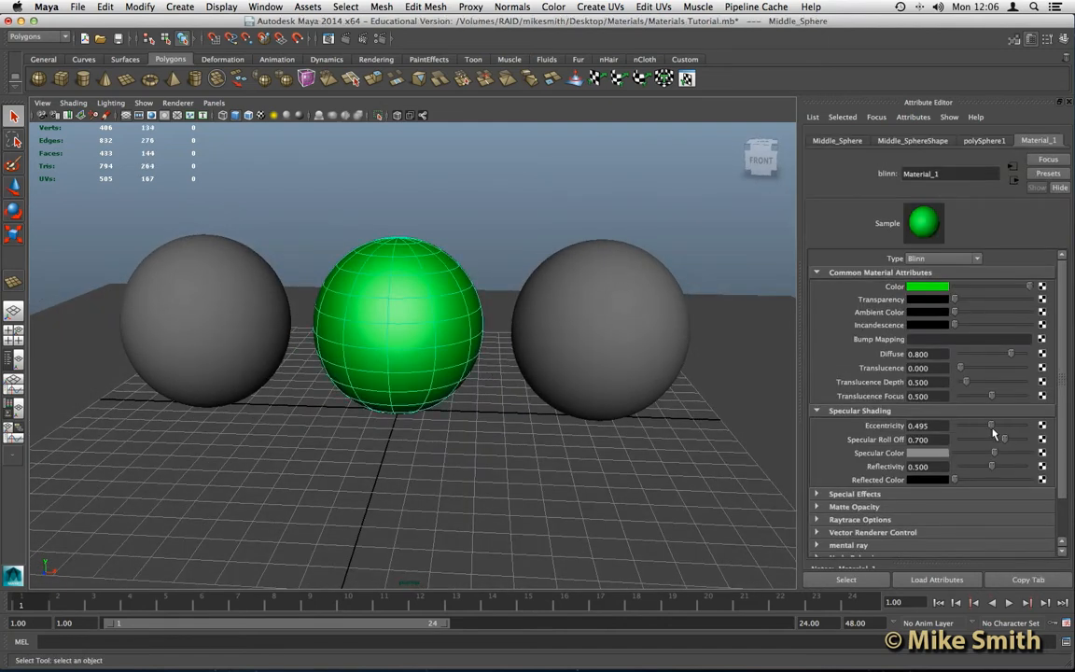
{"action": "left_click_drag", "start_coordinate": [989, 428], "coordinate": [992, 453]}
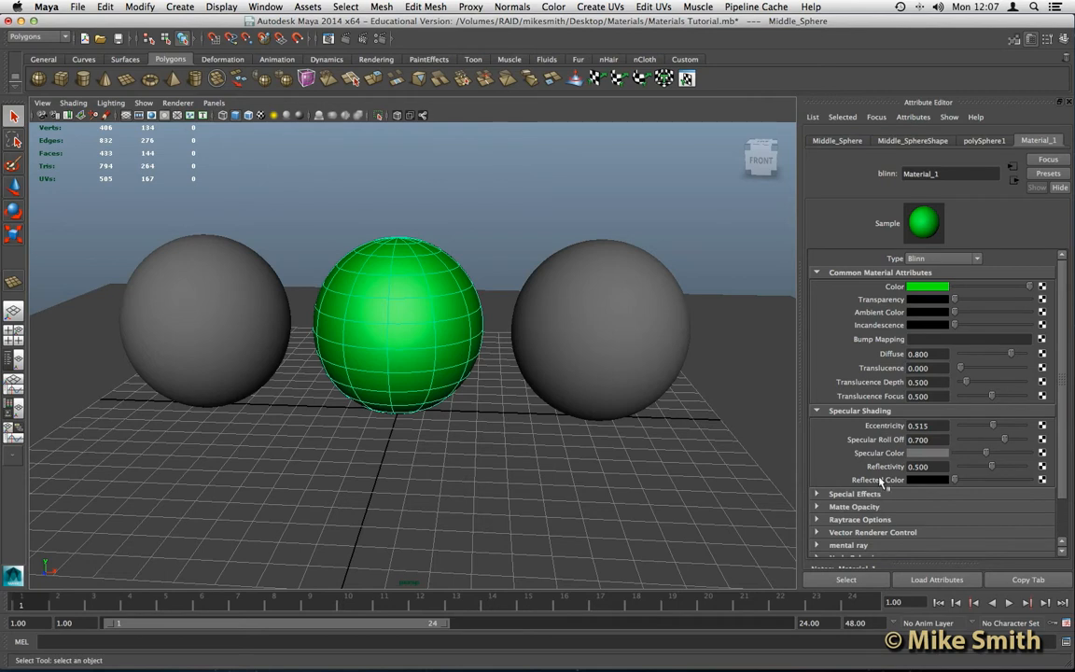
{"action": "scroll", "coordinate": [840, 462], "scroll_direction": "down", "scroll_amount": 2}
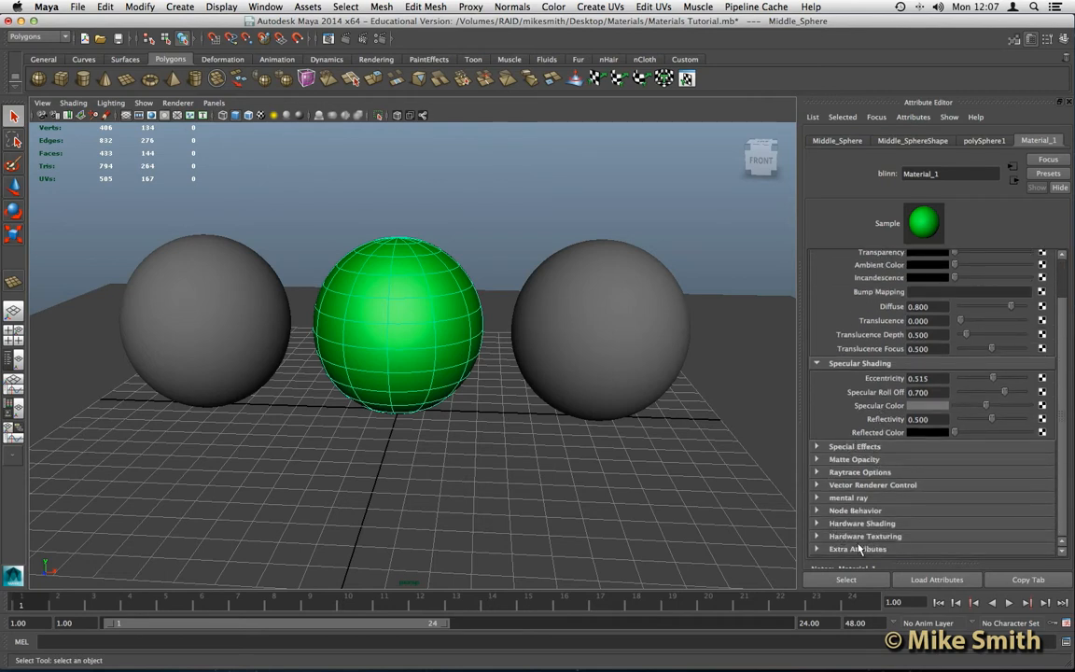
{"action": "scroll", "coordinate": [863, 450], "scroll_direction": "up", "scroll_amount": 1}
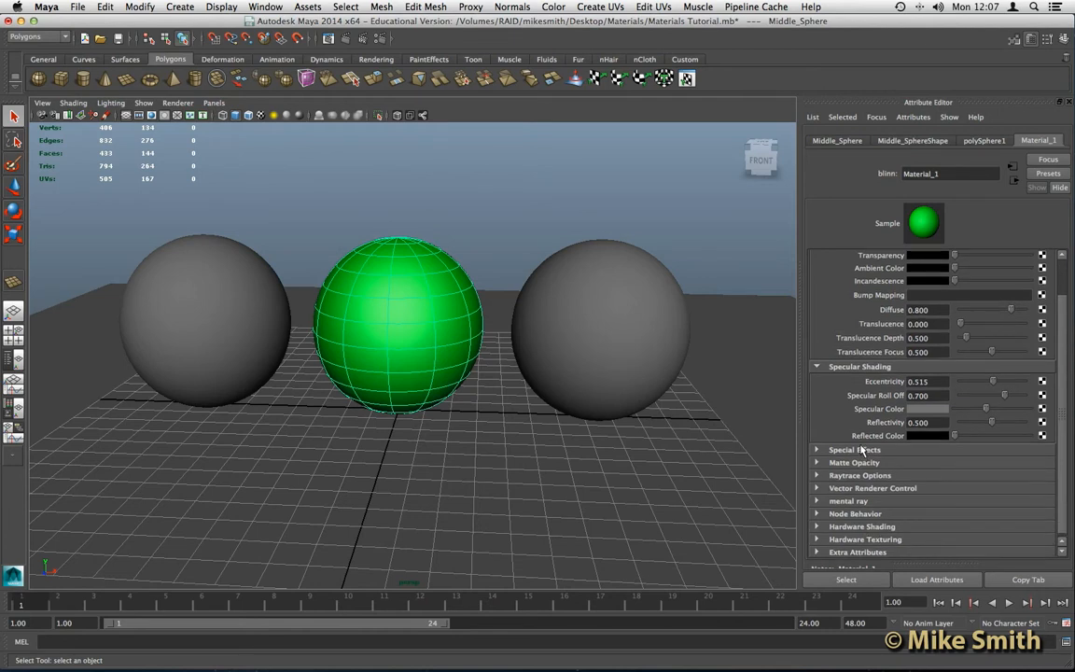
{"action": "scroll", "coordinate": [862, 449], "scroll_direction": "down", "scroll_amount": 1}
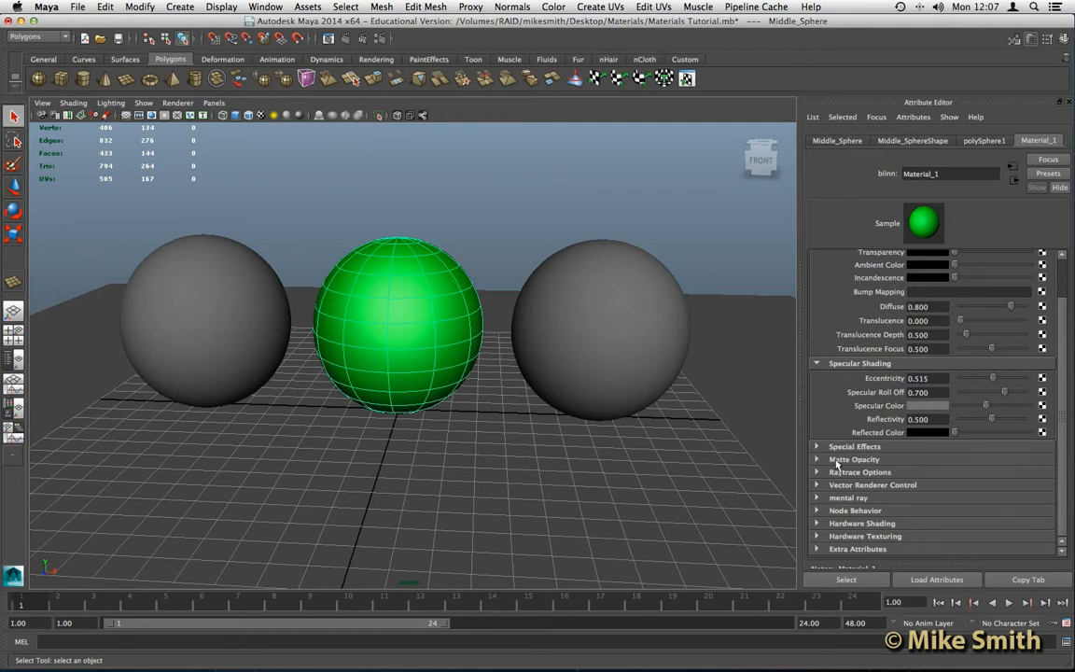
{"action": "scroll", "coordinate": [885, 410], "scroll_direction": "up", "scroll_amount": 2}
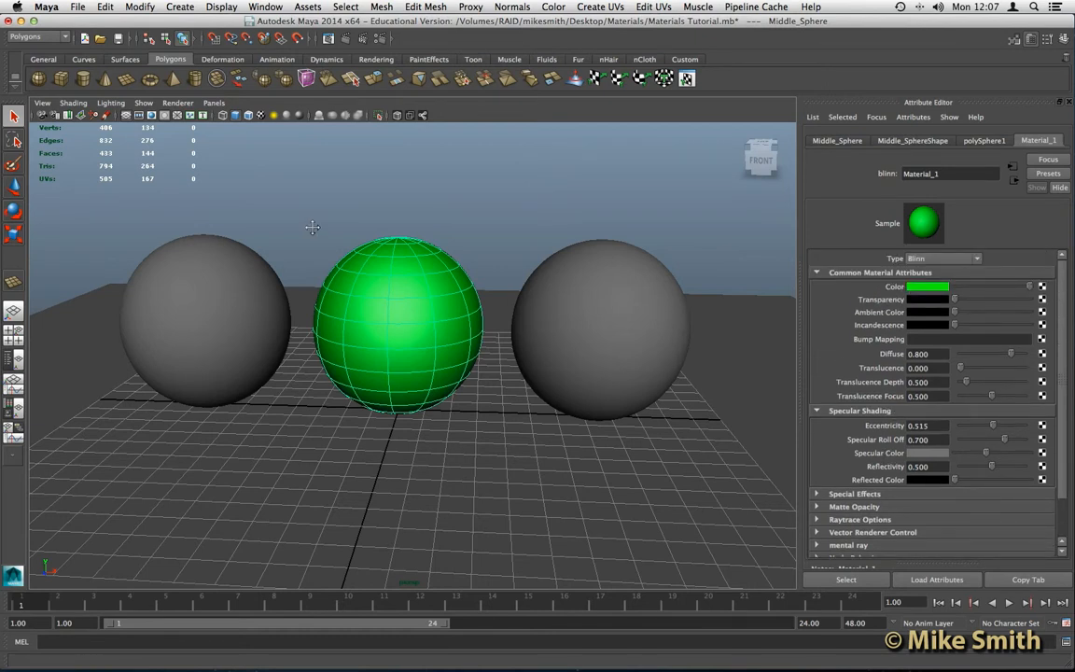
{"action": "middle_click_drag", "start_coordinate": [309, 227], "coordinate": [351, 237], "text": "alt"}
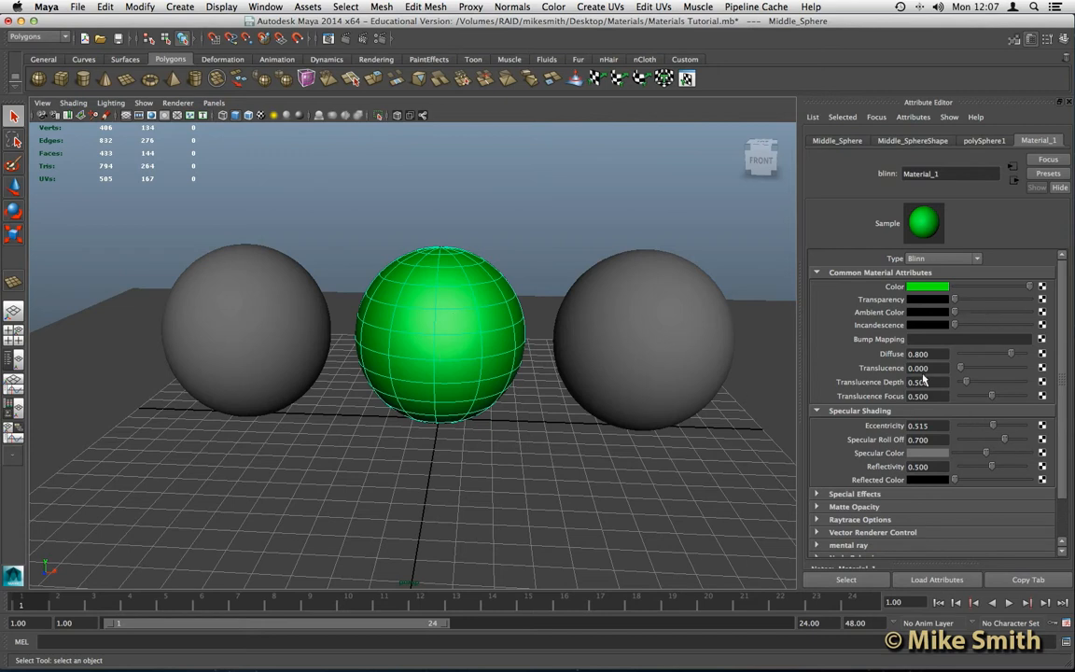
- Render the frame with mental ray, then set Specular Color to near white and re-render
{"action": "left_click", "coordinate": [346, 39]}
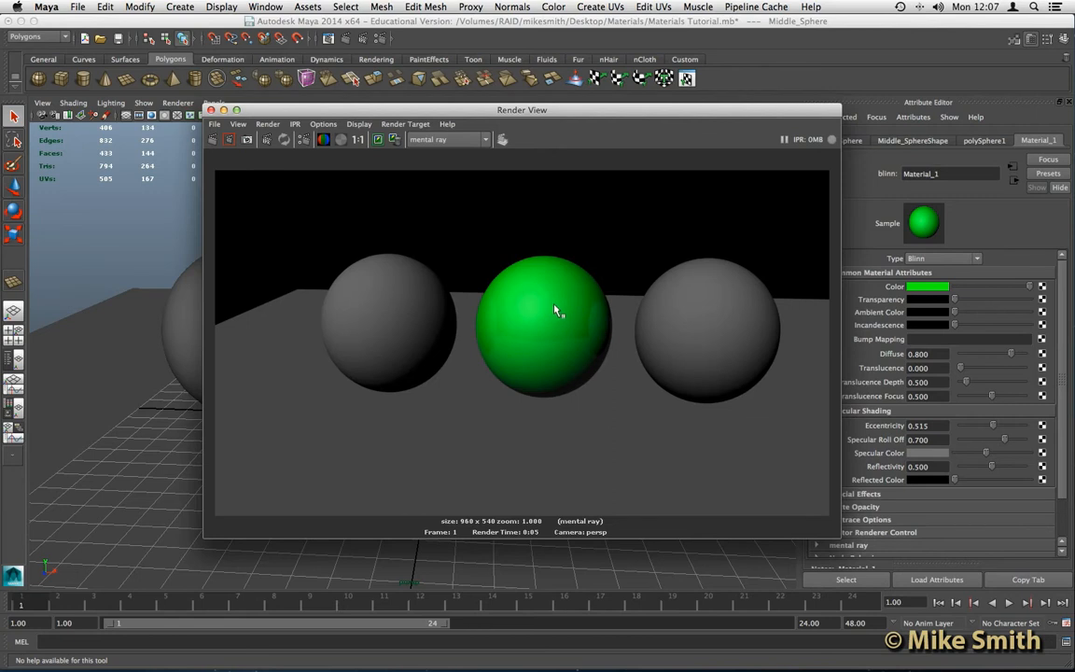
{"action": "left_click_drag", "start_coordinate": [540, 112], "coordinate": [392, 77]}
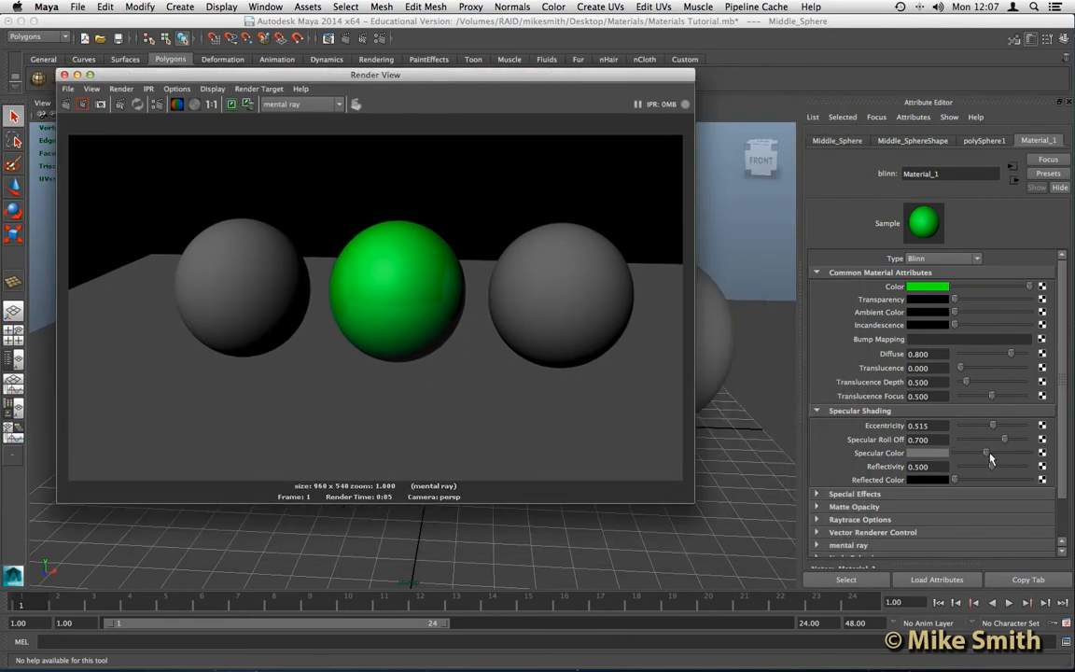
{"action": "left_click_drag", "start_coordinate": [986, 453], "coordinate": [1024, 454]}
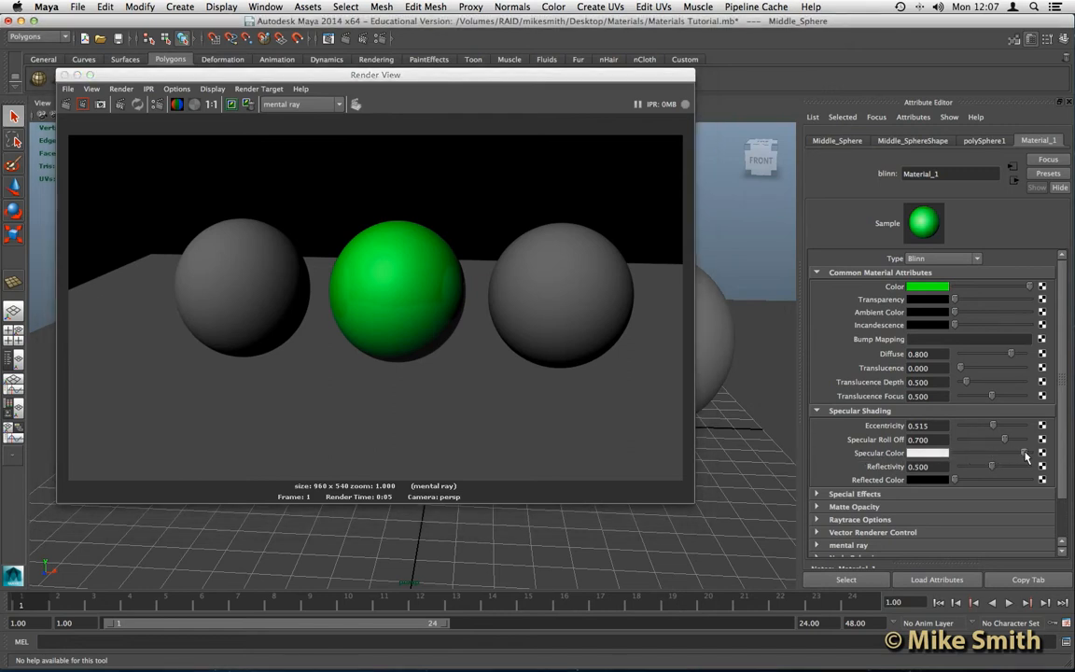
{"action": "left_click", "coordinate": [66, 105]}
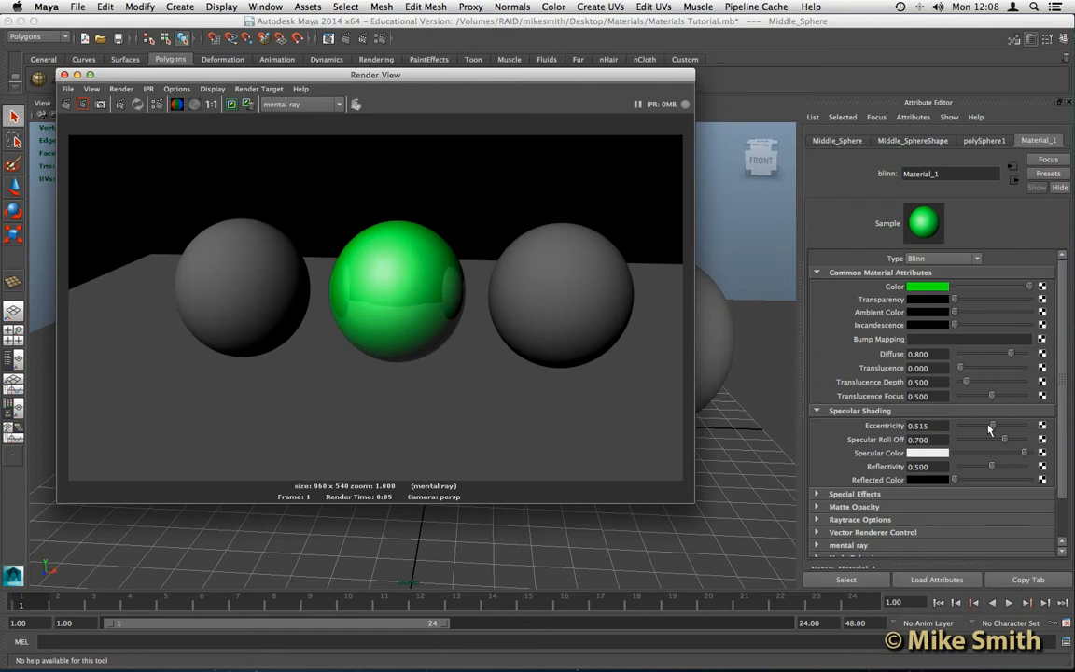
- Lower Material_1's Eccentricity to 0.212 for a tighter highlight and re-render
{"action": "left_click_drag", "start_coordinate": [991, 429], "coordinate": [972, 430]}
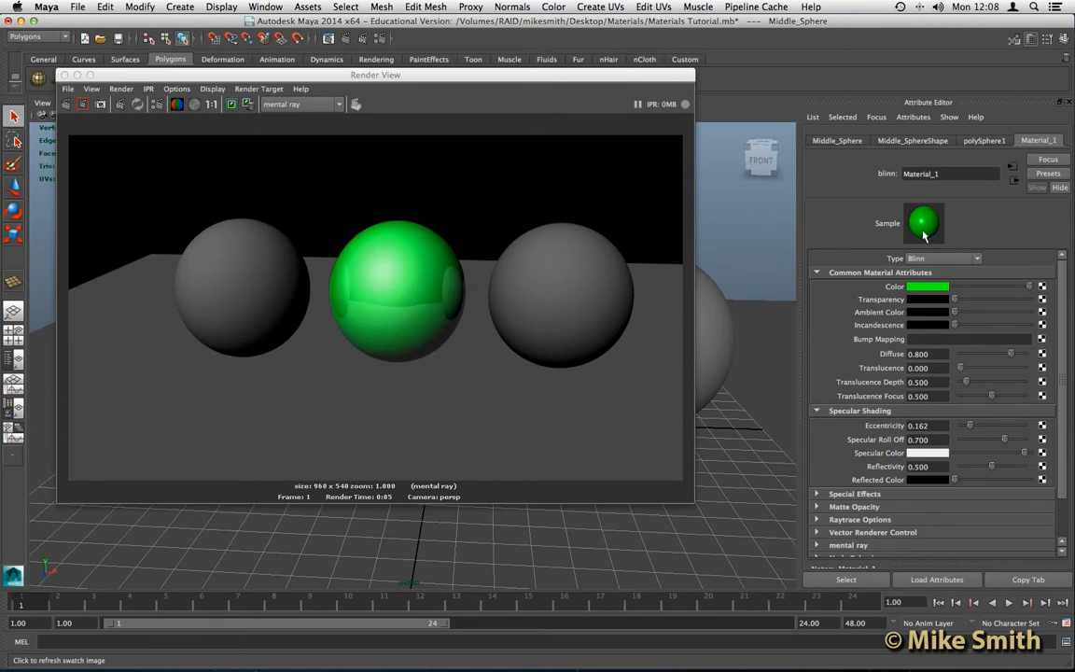
{"action": "mouse_move", "coordinate": [970, 426]}
{"action": "left_mouse_down"}
{"action": "mouse_move", "coordinate": [996, 427]}
{"action": "mouse_move", "coordinate": [974, 428]}
{"action": "left_mouse_up"}
{"action": "left_click", "coordinate": [67, 105]}
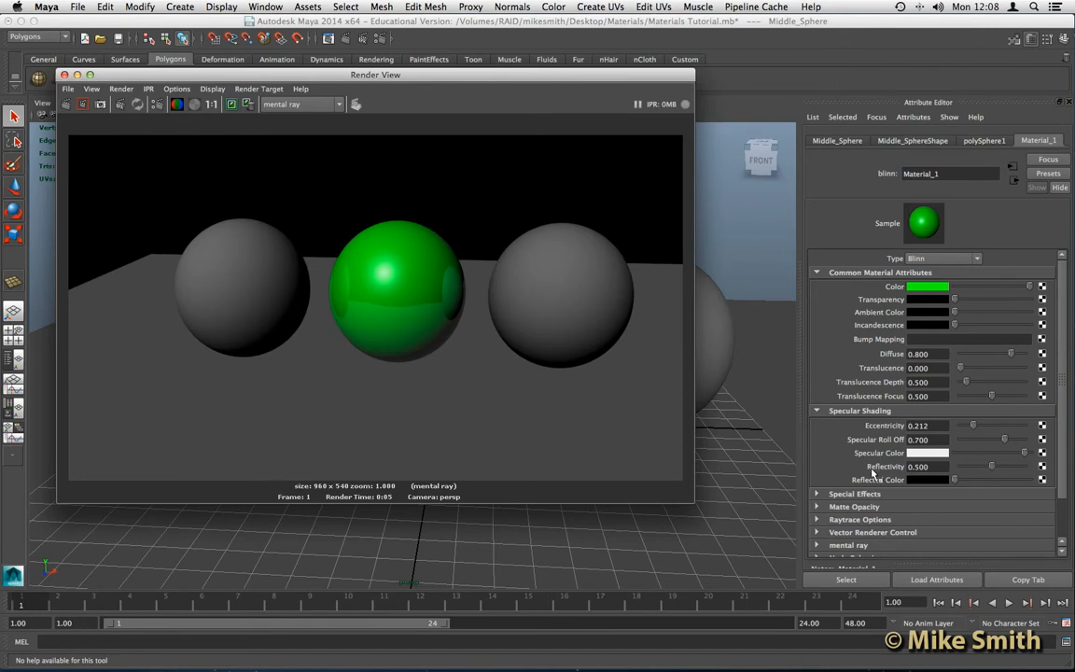
- Set Material_1's Reflectivity to 0.1
{"action": "left_click_drag", "start_coordinate": [991, 467], "coordinate": [968, 472]}
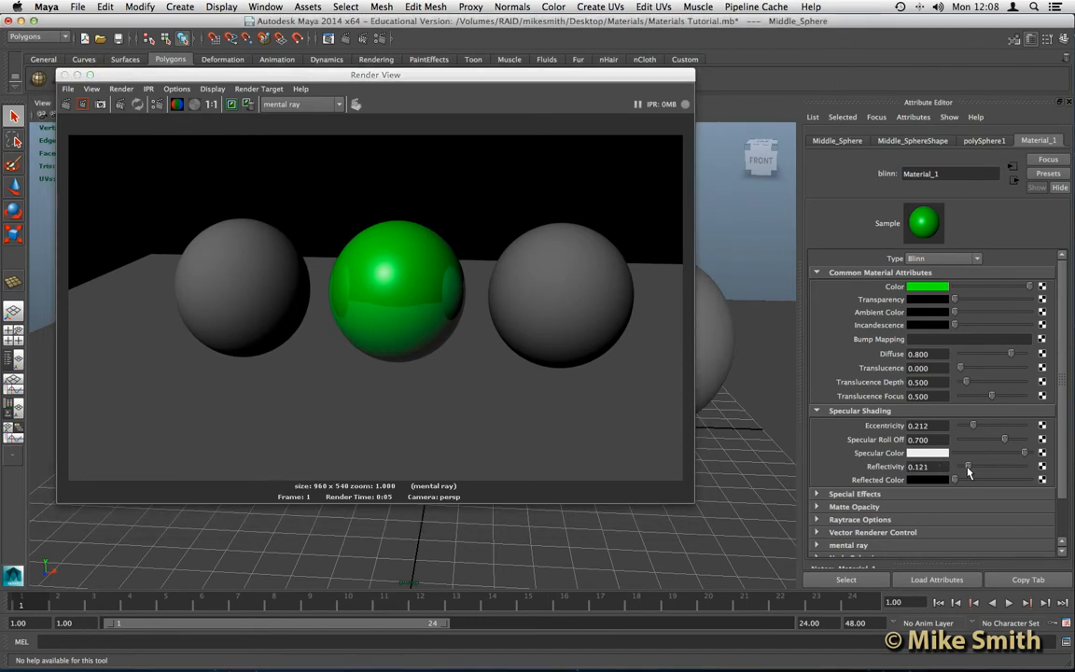
{"action": "type", "text": "0.1"}
{"action": "key", "text": "Return"}
- Render a region around the green sphere with mental ray, then close the Render View
{"action": "left_click_drag", "start_coordinate": [314, 291], "coordinate": [485, 375]}
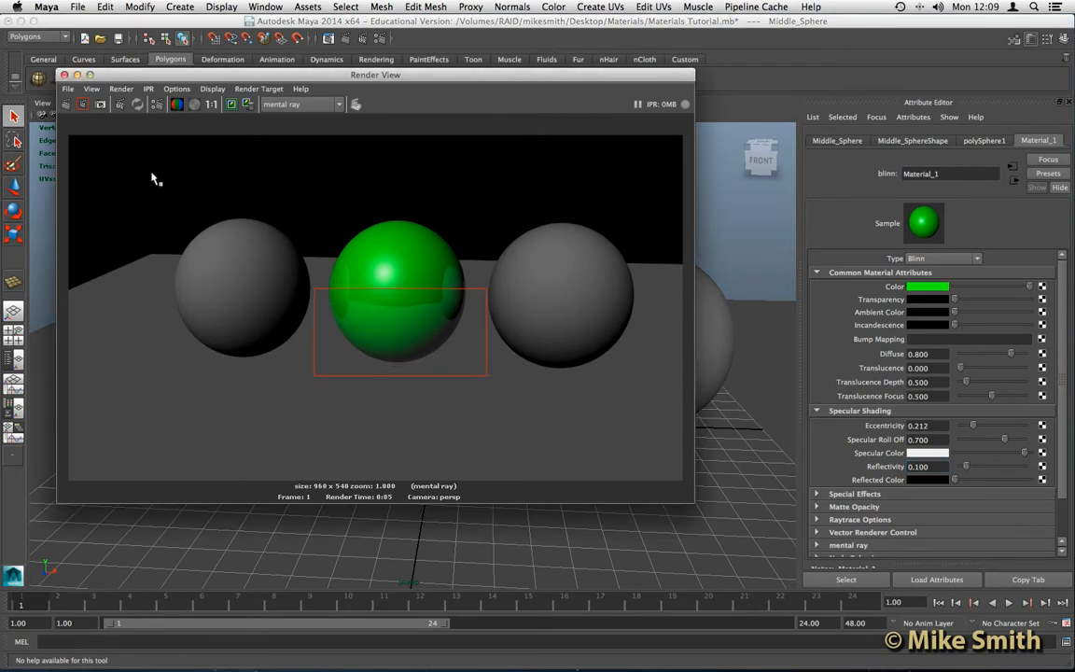
{"action": "left_click", "coordinate": [83, 105]}
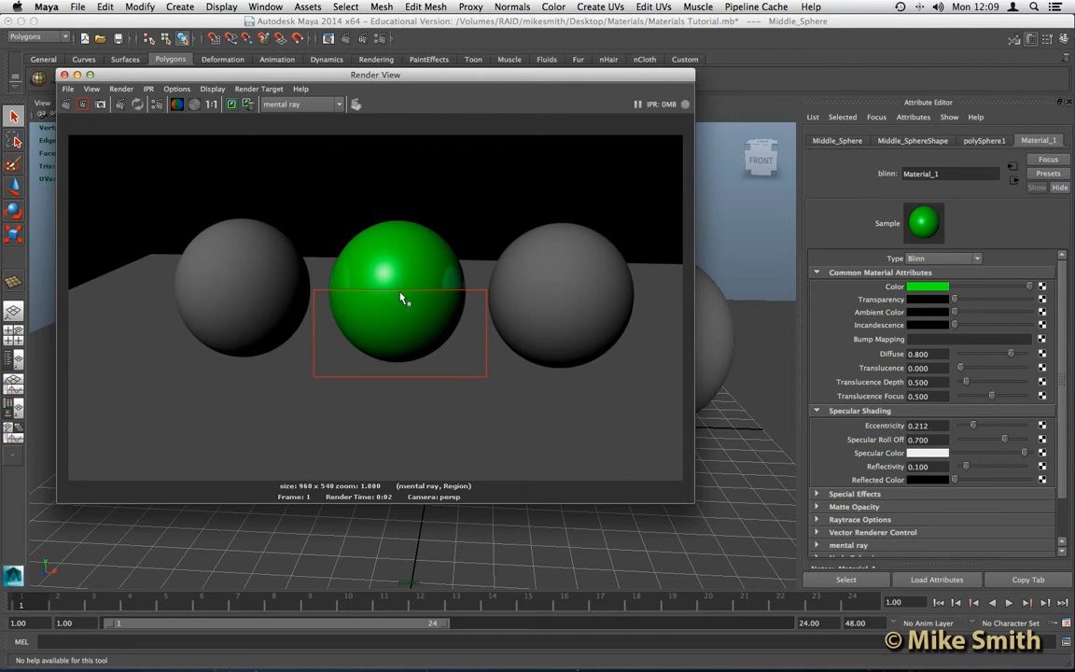
{"action": "right_click_drag", "start_coordinate": [400, 286], "coordinate": [396, 286], "text": "alt"}
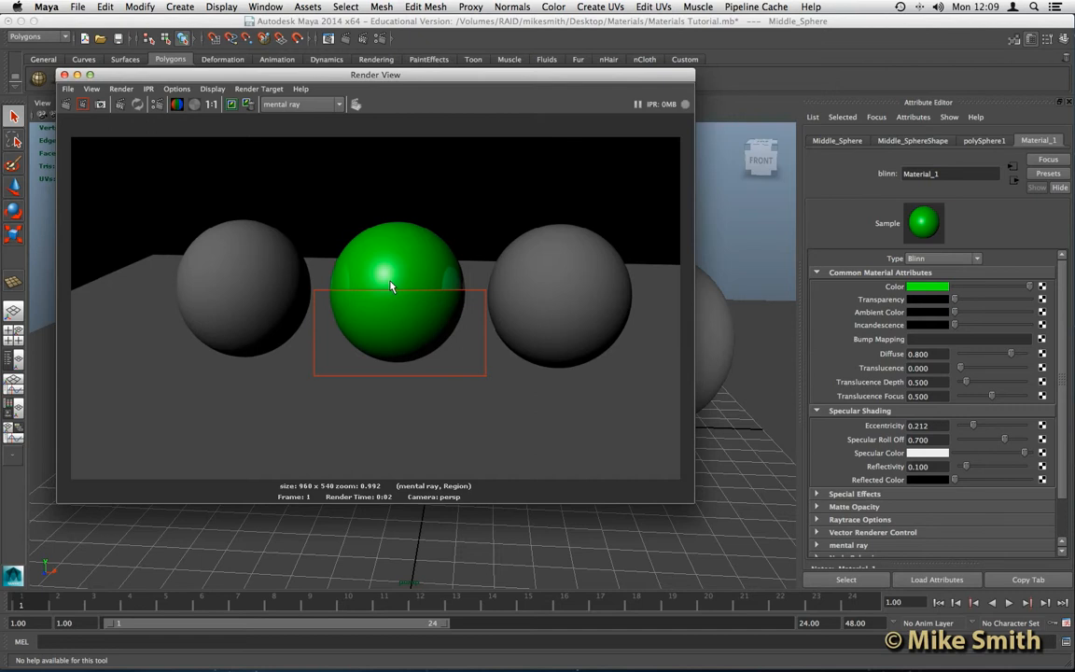
{"action": "left_click", "coordinate": [64, 74]}
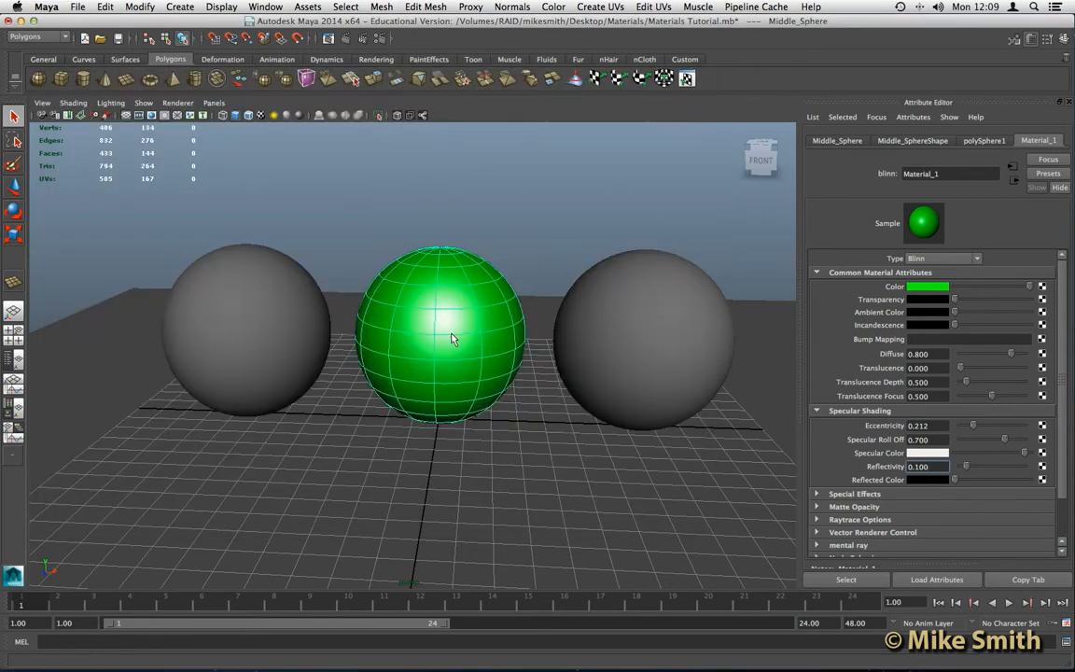
- Assign Material_1 to the left sphere and dim its Specular Color to grey
{"action": "left_click", "coordinate": [264, 300]}
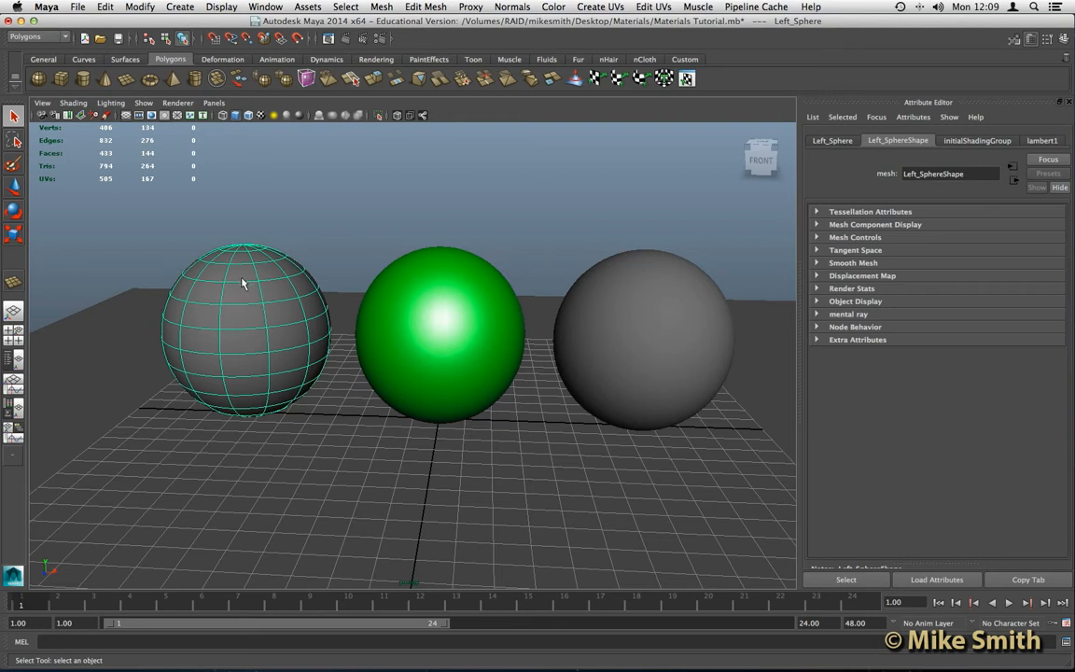
{"action": "right_click_drag", "start_coordinate": [250, 273], "coordinate": [356, 532]}
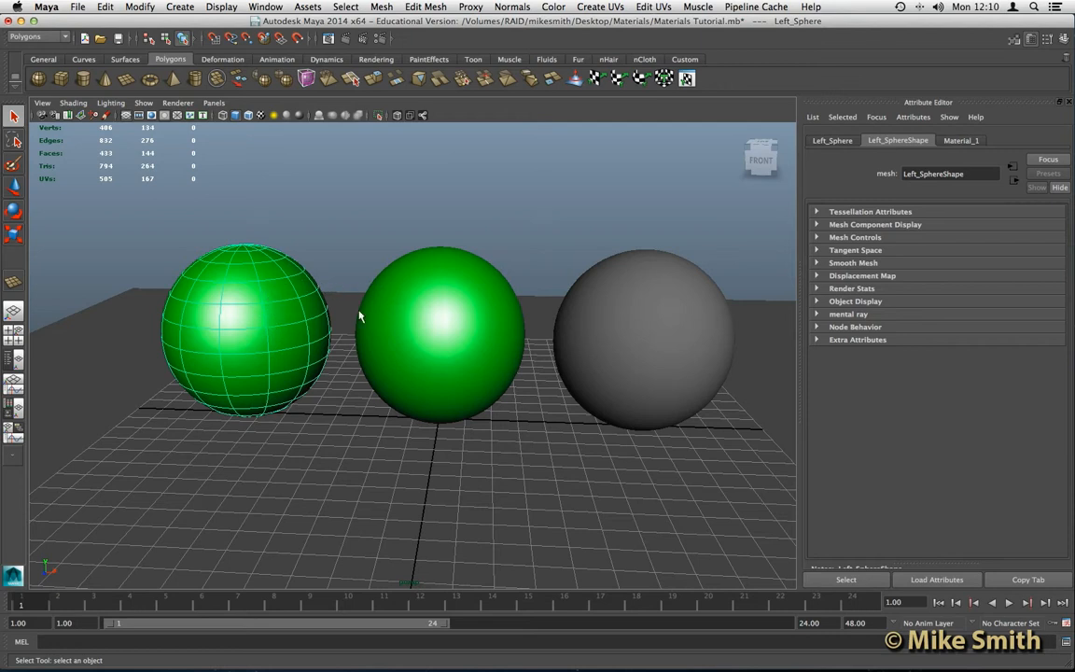
{"action": "left_click", "coordinate": [966, 141]}
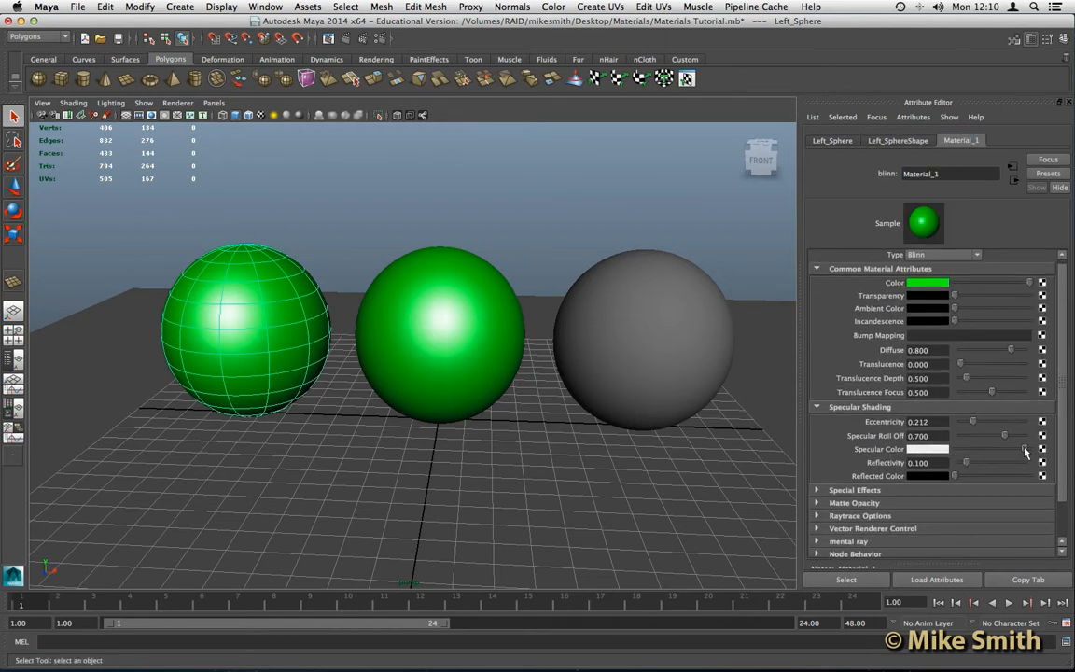
{"action": "mouse_move", "coordinate": [1025, 450]}
{"action": "left_mouse_down"}
{"action": "mouse_move", "coordinate": [978, 452]}
{"action": "mouse_move", "coordinate": [1010, 452]}
{"action": "left_mouse_up"}
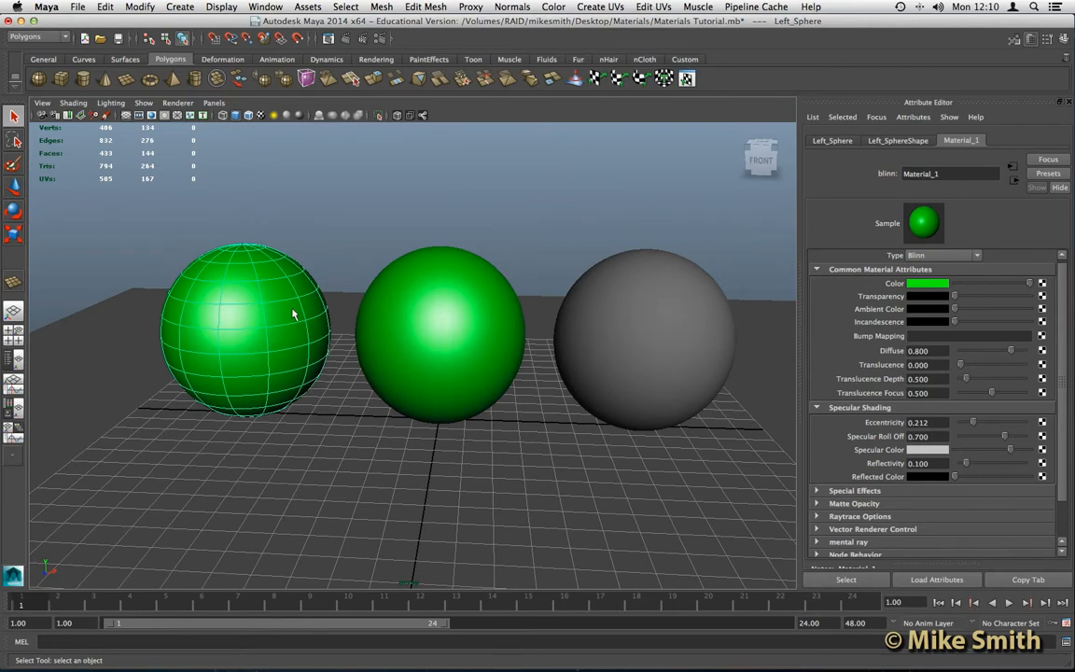
{"action": "left_click_drag", "start_coordinate": [384, 333], "coordinate": [275, 321], "text": "alt"}
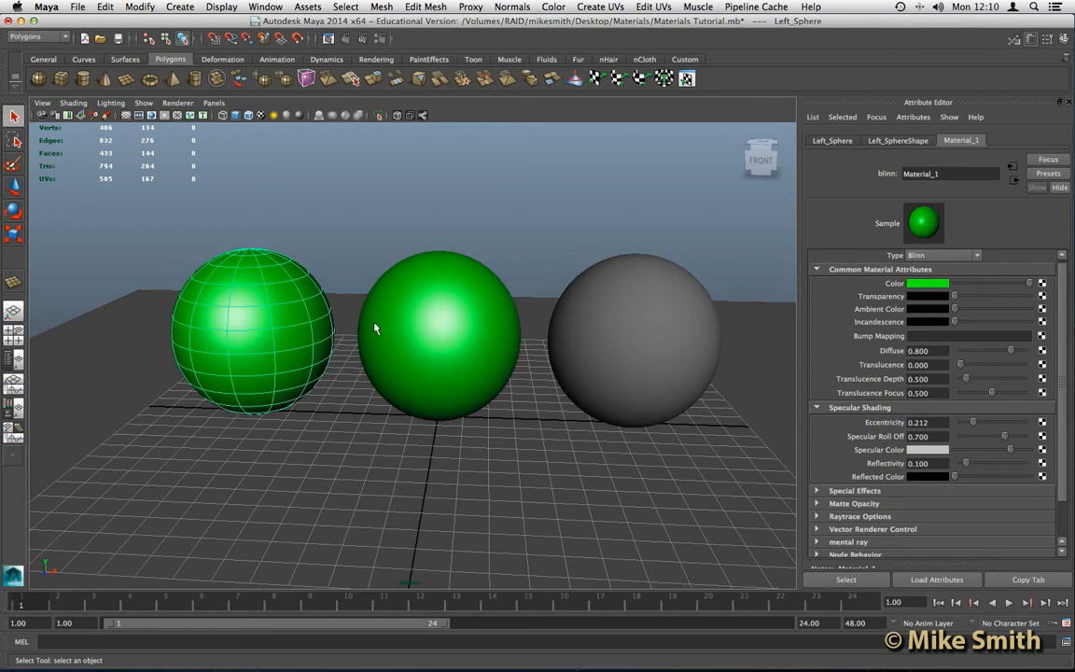
- Give the left and middle spheres a plain Lambert material, then deselect everything
{"action": "left_click", "coordinate": [423, 320], "text": "shift"}
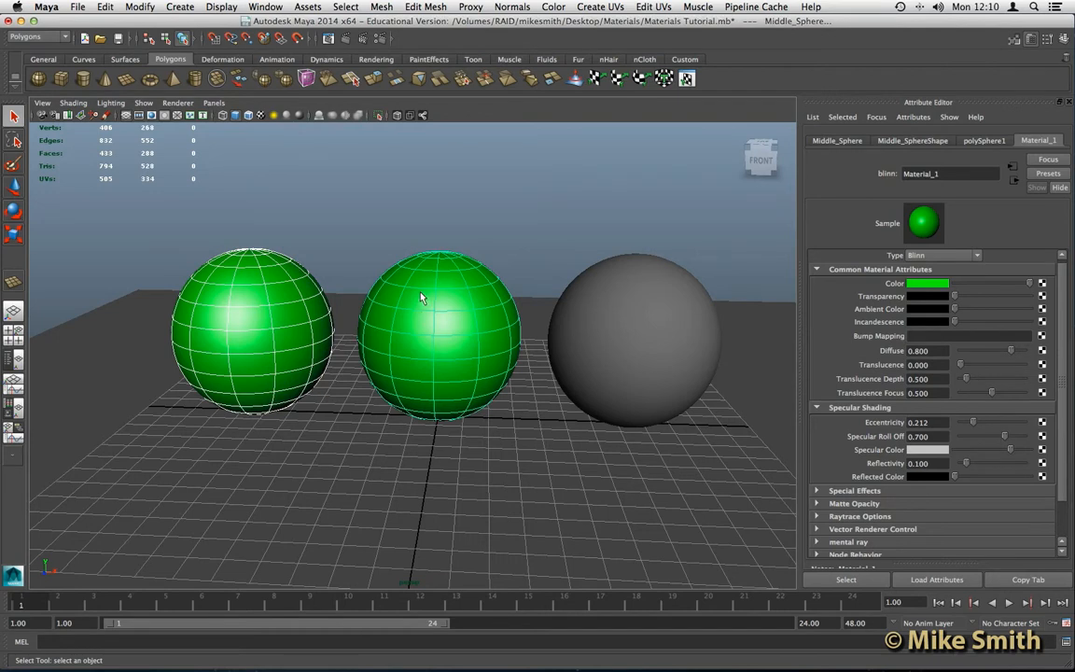
{"action": "right_click_drag", "start_coordinate": [420, 295], "coordinate": [513, 565]}
{"action": "left_click", "coordinate": [472, 238]}
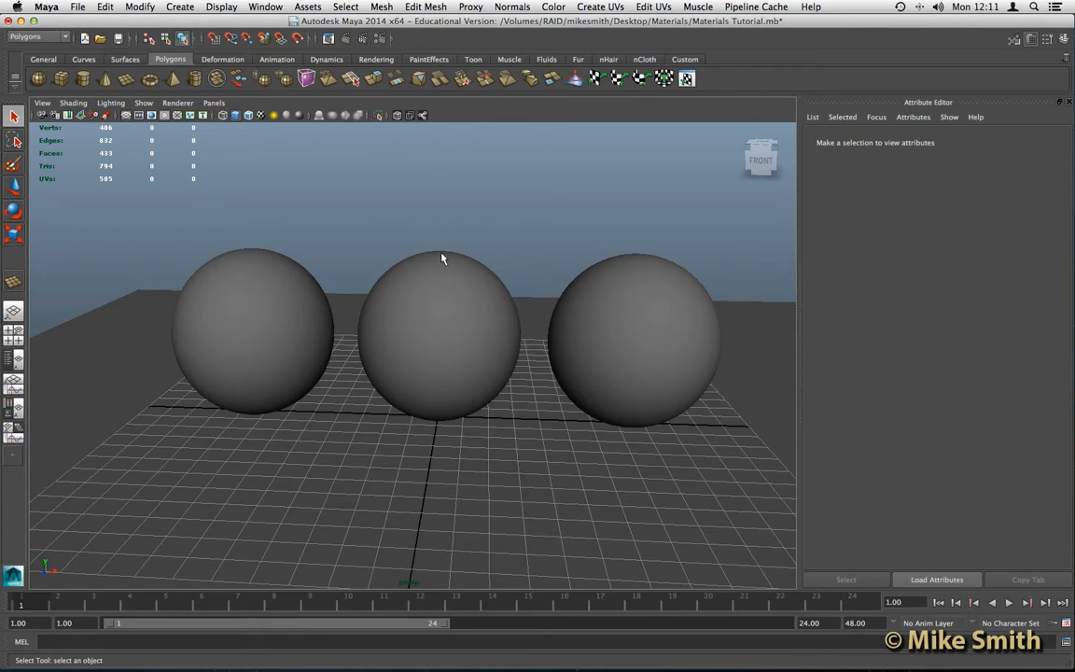
{"action": "left_click_drag", "start_coordinate": [426, 299], "coordinate": [432, 296], "text": "alt"}
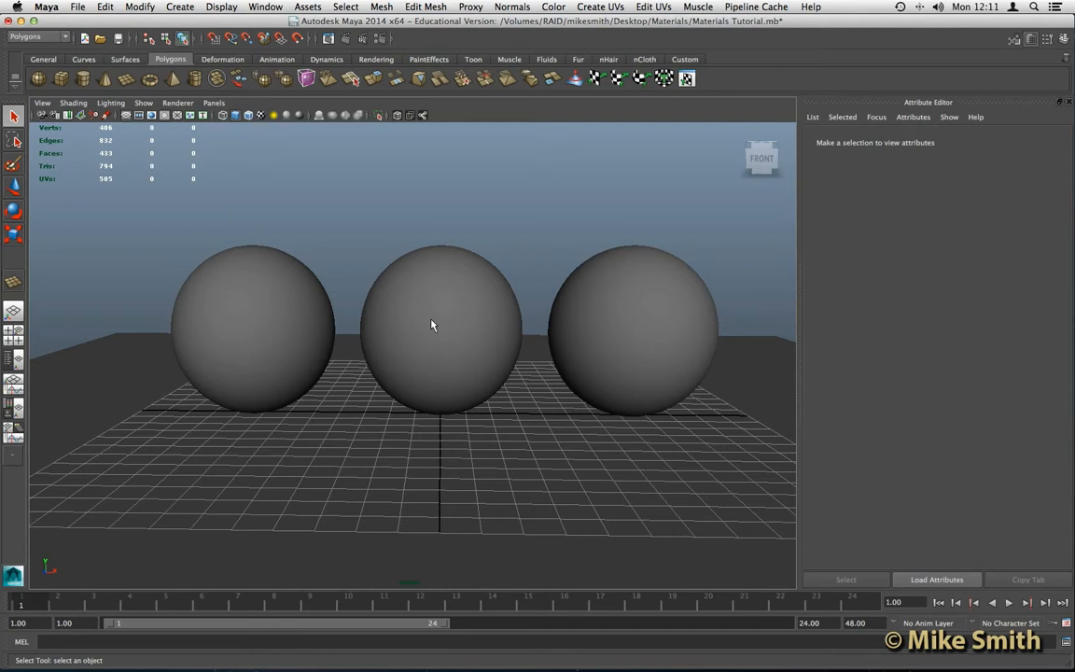
- Assign a new mia_material_x (mia_material_x1) to the middle sphere
{"action": "left_click", "coordinate": [451, 281]}
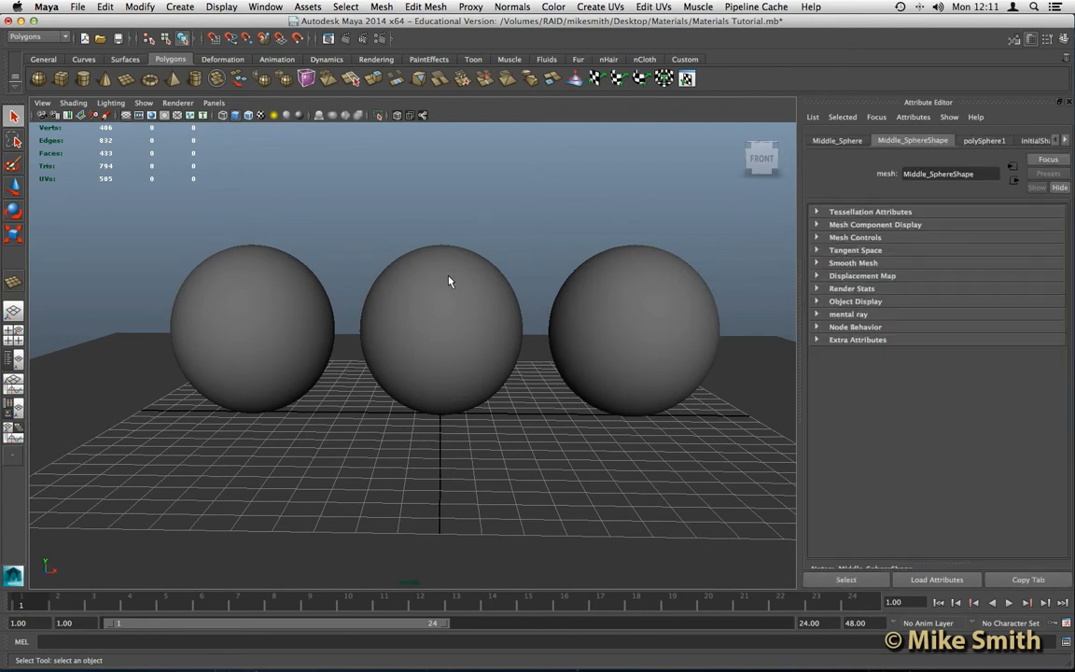
{"action": "right_click", "coordinate": [449, 280]}
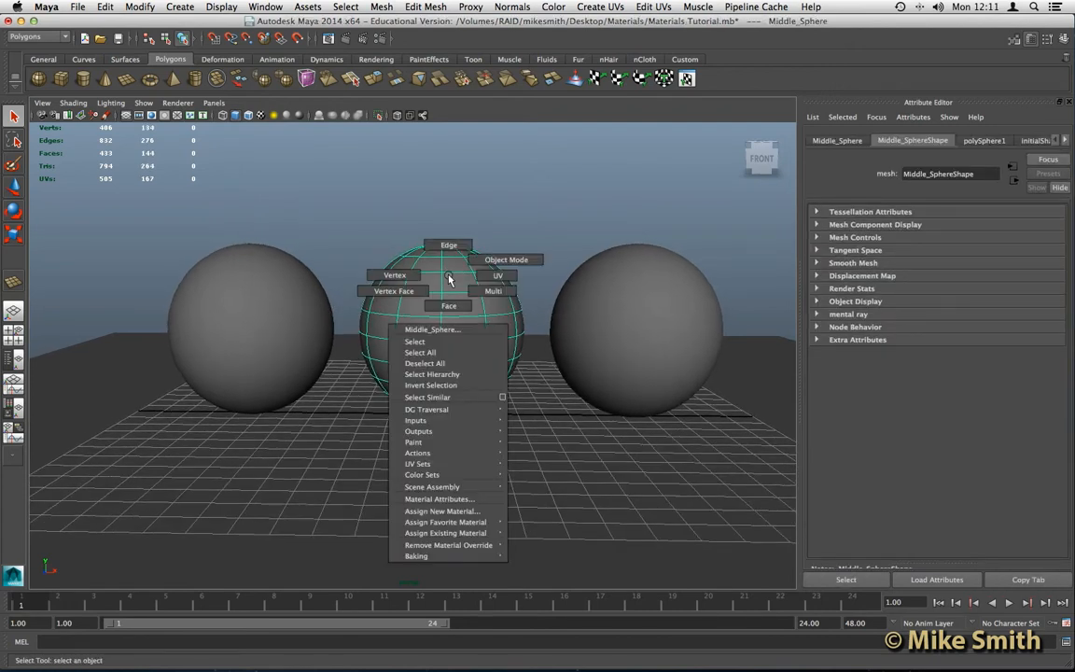
{"action": "left_click", "coordinate": [455, 513]}
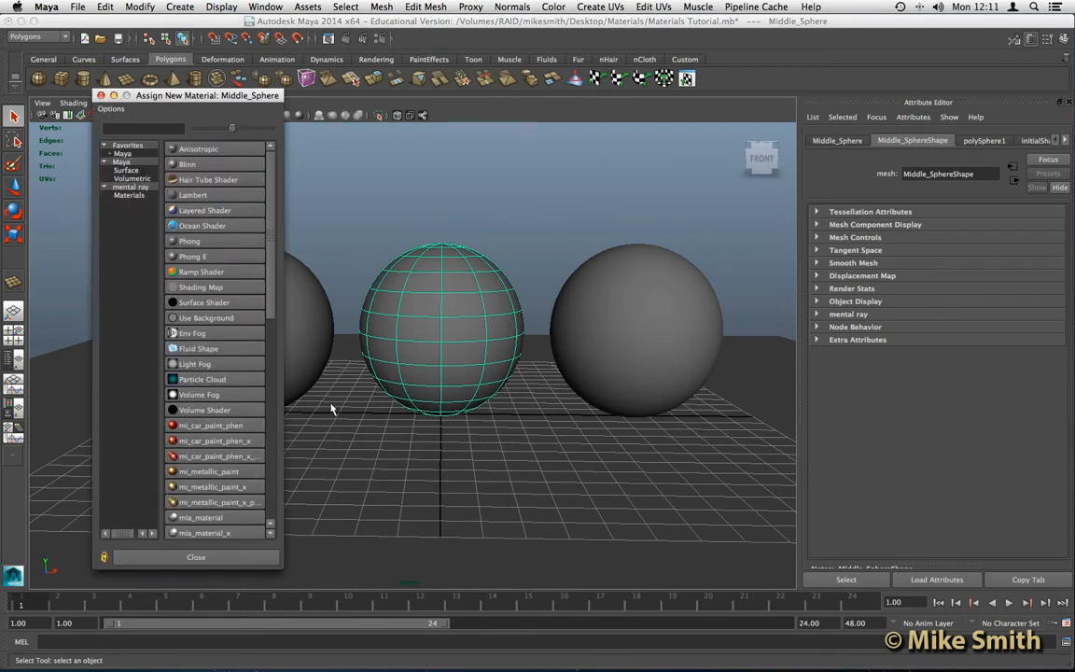
{"action": "left_click_drag", "start_coordinate": [202, 96], "coordinate": [347, 92]}
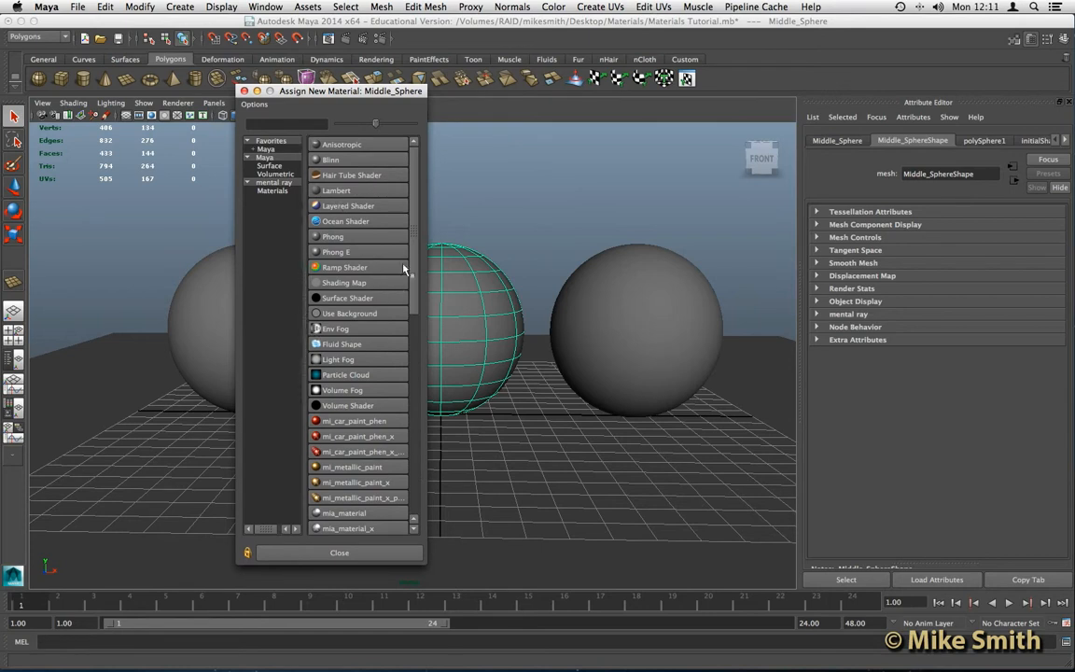
{"action": "left_click_drag", "start_coordinate": [415, 235], "coordinate": [419, 280]}
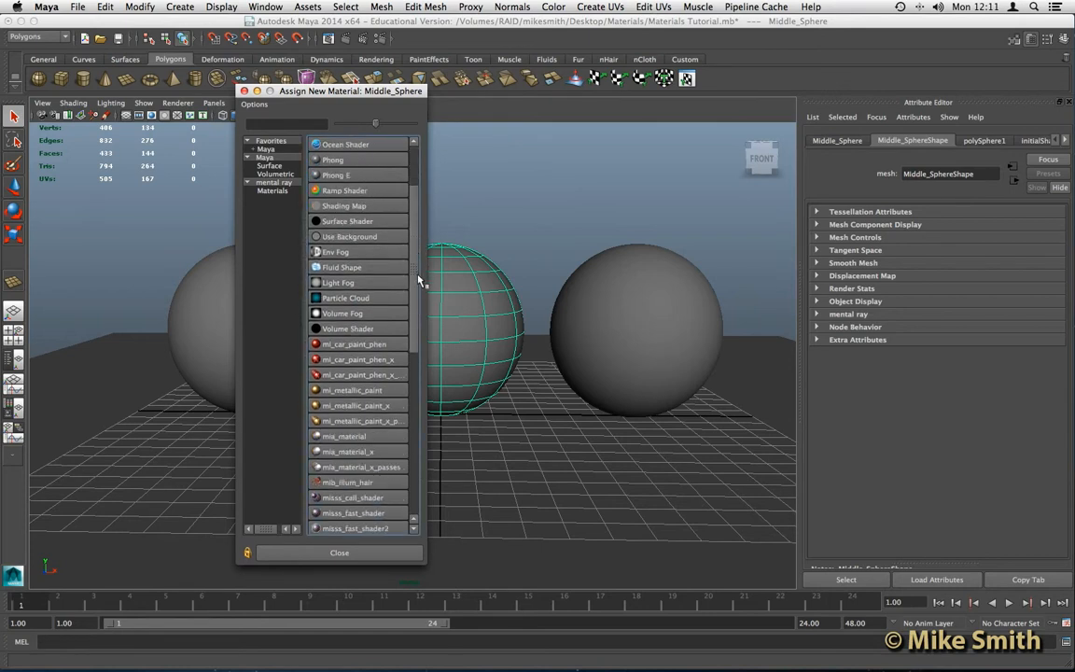
{"action": "scroll", "coordinate": [419, 280], "scroll_direction": "down", "scroll_amount": 3}
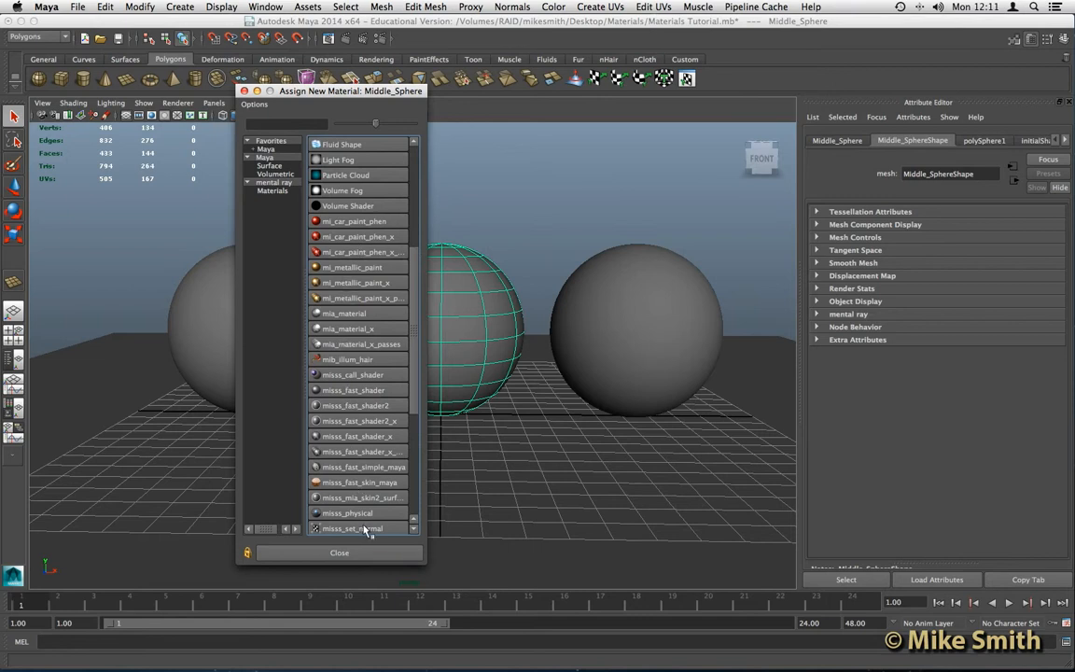
{"action": "left_click", "coordinate": [346, 330]}
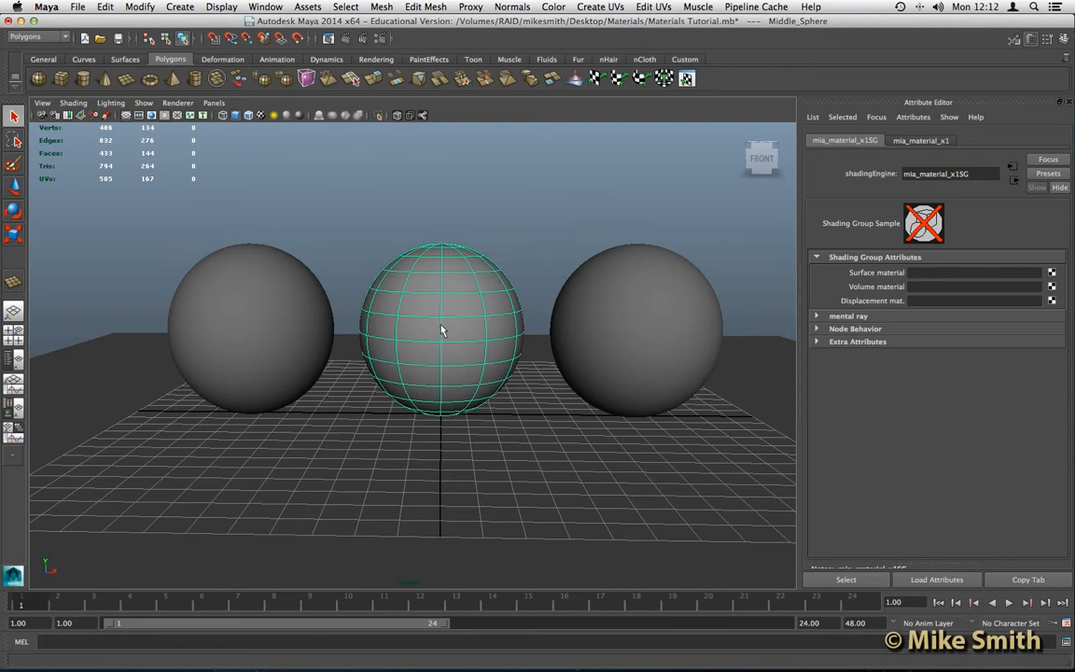
- Rename the mia_material_x1 material to Bronze in the Attribute Editor
{"action": "left_click", "coordinate": [922, 141]}
{"action": "left_click_drag", "start_coordinate": [965, 175], "coordinate": [905, 174]}
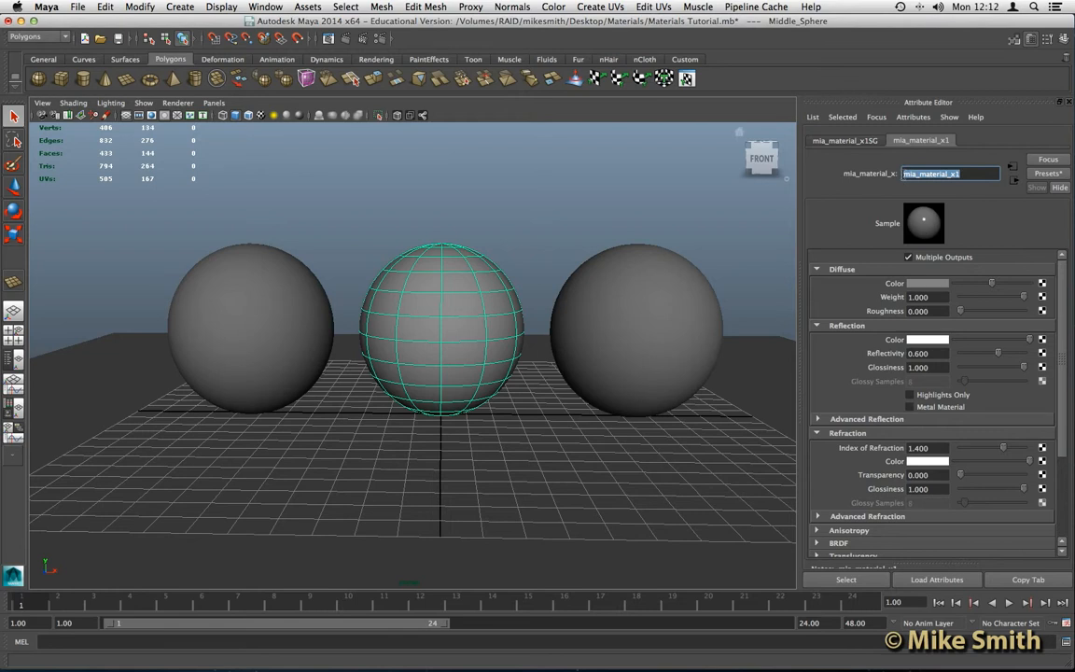
{"action": "type", "text": "g"}
{"action": "type", "text": "ron"}
{"action": "type", "text": "z"}
{"action": "type", "text": "e"}
{"action": "key", "text": "Return"}
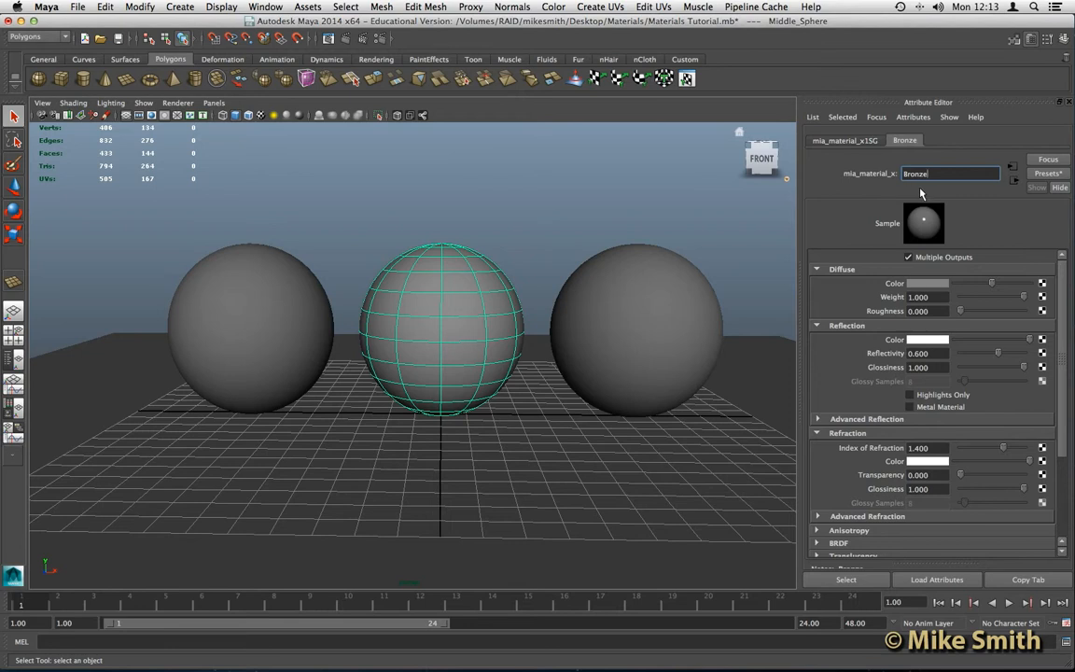
- Replace the Bronze material's settings with the Copper preset
{"action": "left_click", "coordinate": [1047, 176]}
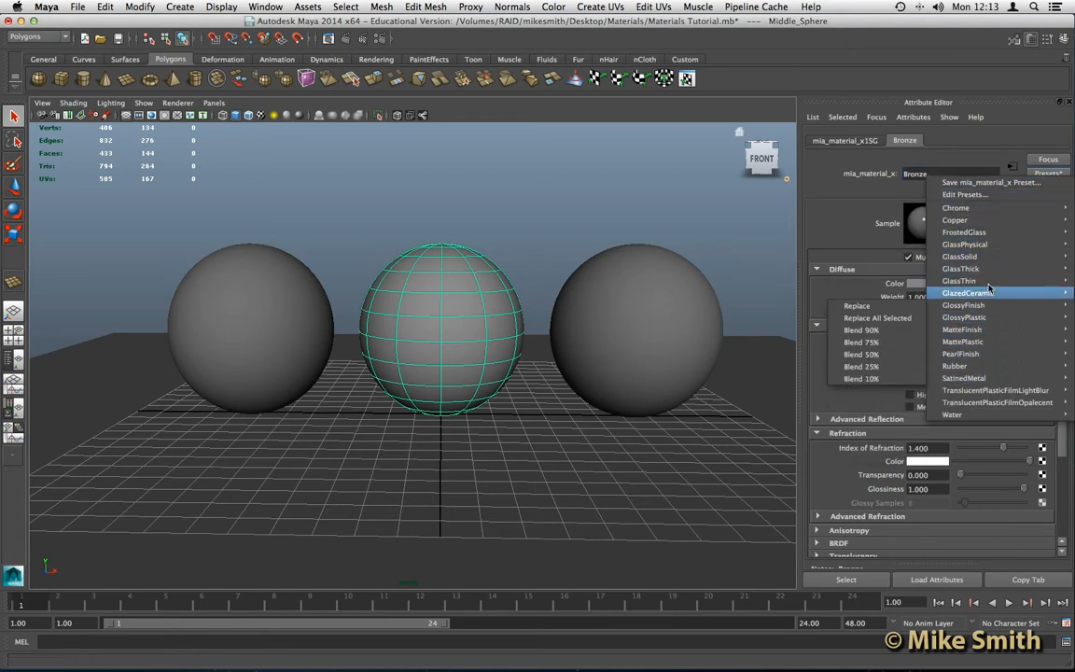
{"action": "mouse_move", "coordinate": [988, 222]}
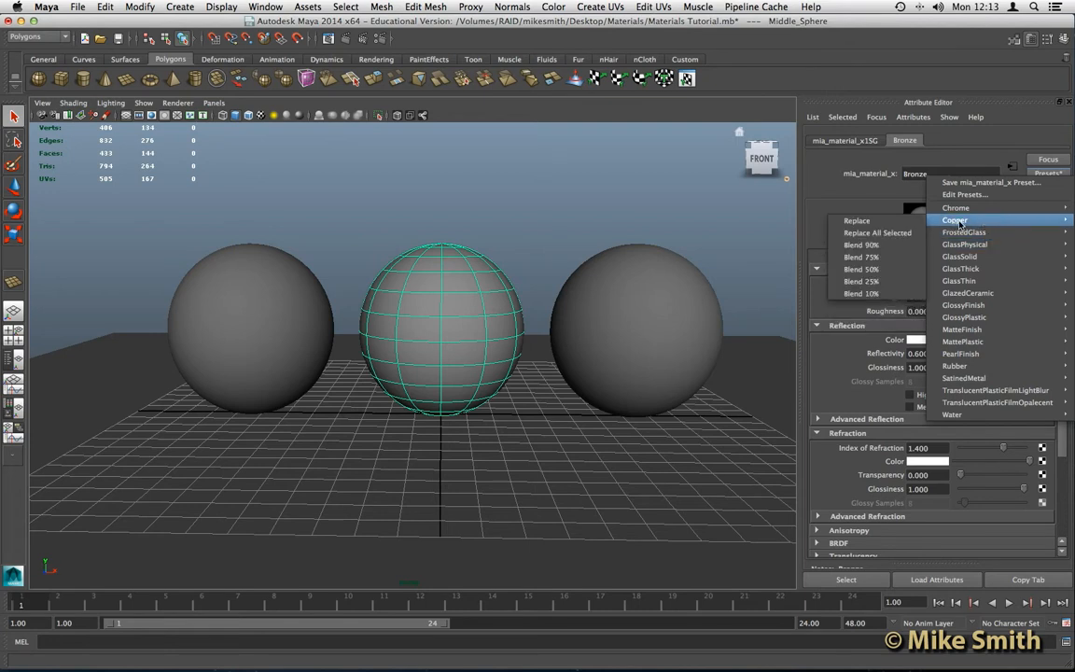
{"action": "left_click", "coordinate": [865, 223]}
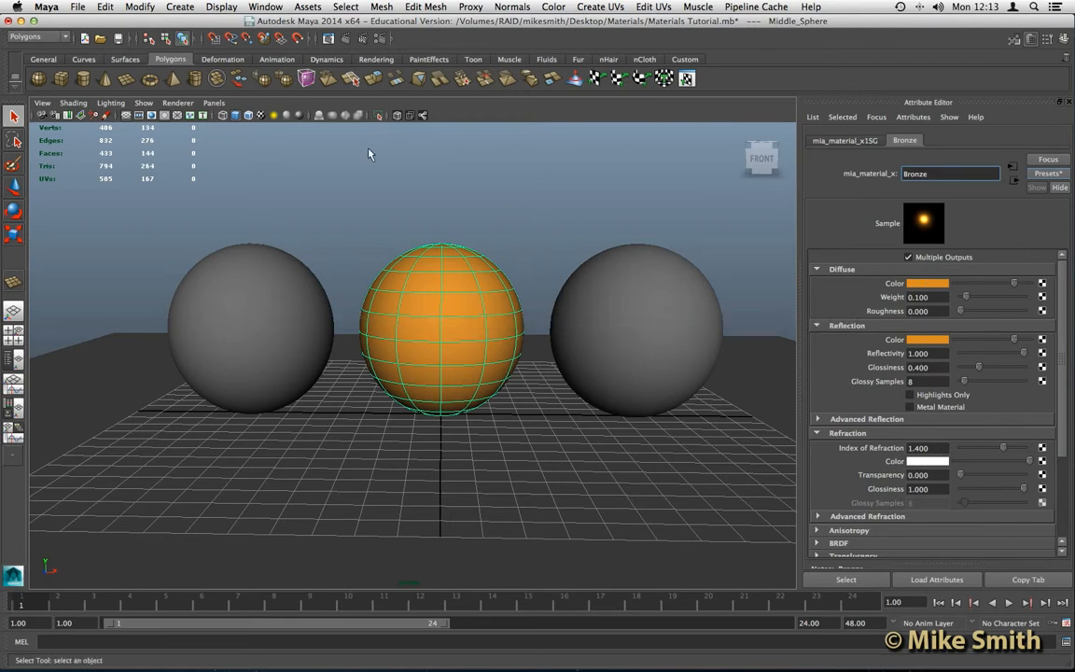
- Render the current frame with mental ray to view the copper middle sphere
{"action": "left_click", "coordinate": [346, 39]}
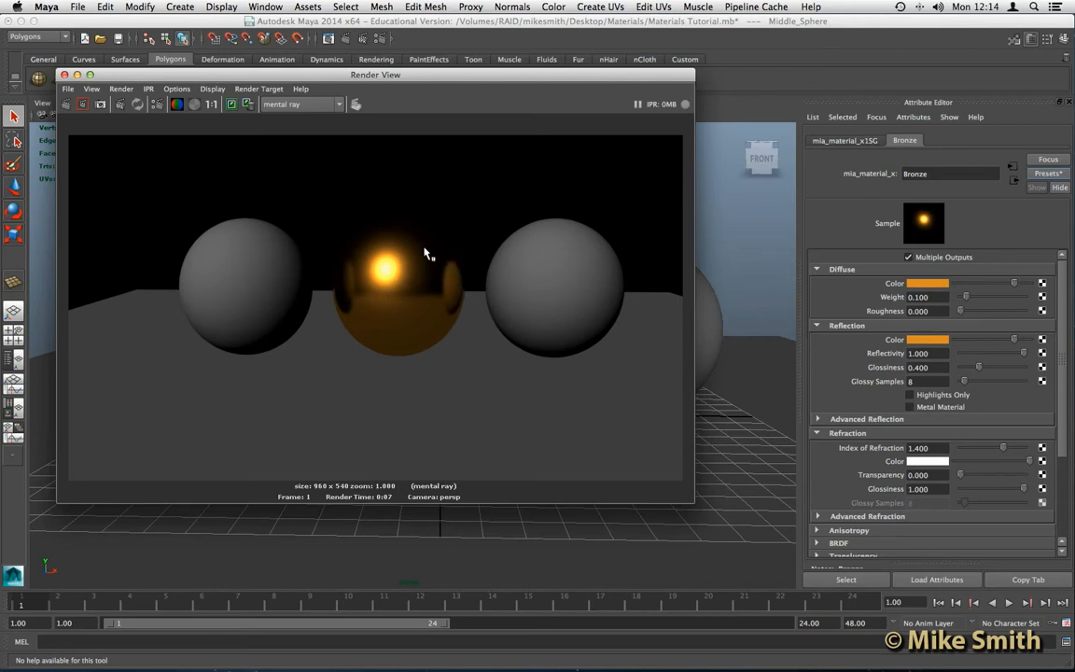
{"action": "left_click_drag", "start_coordinate": [356, 77], "coordinate": [412, 124]}
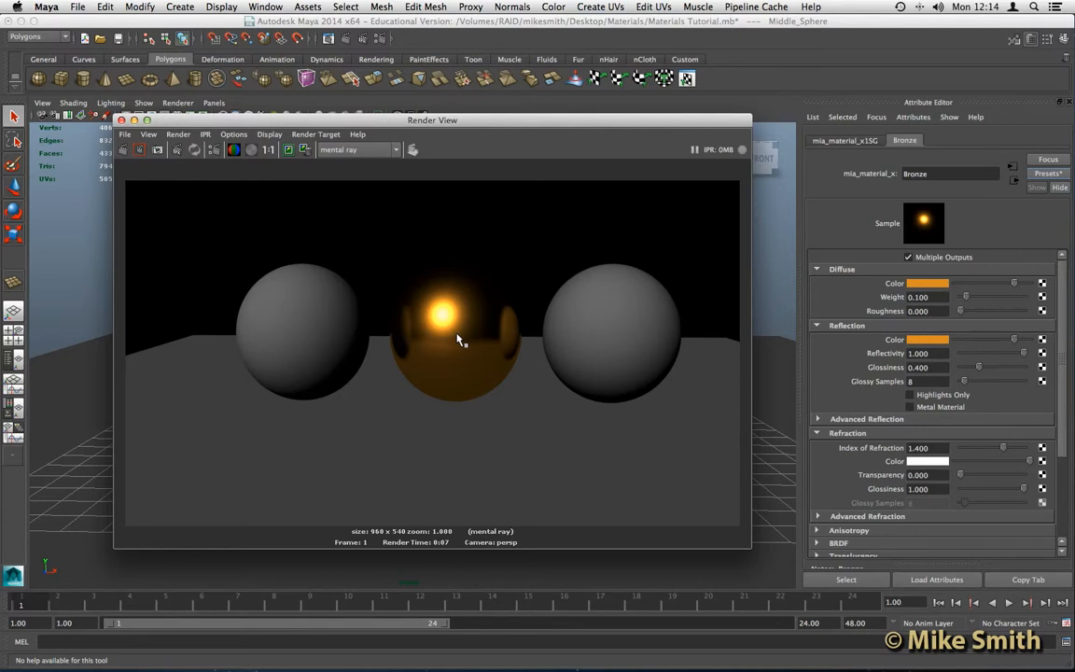
{"action": "left_click", "coordinate": [263, 7]}
{"action": "mouse_move", "coordinate": [326, 41]}
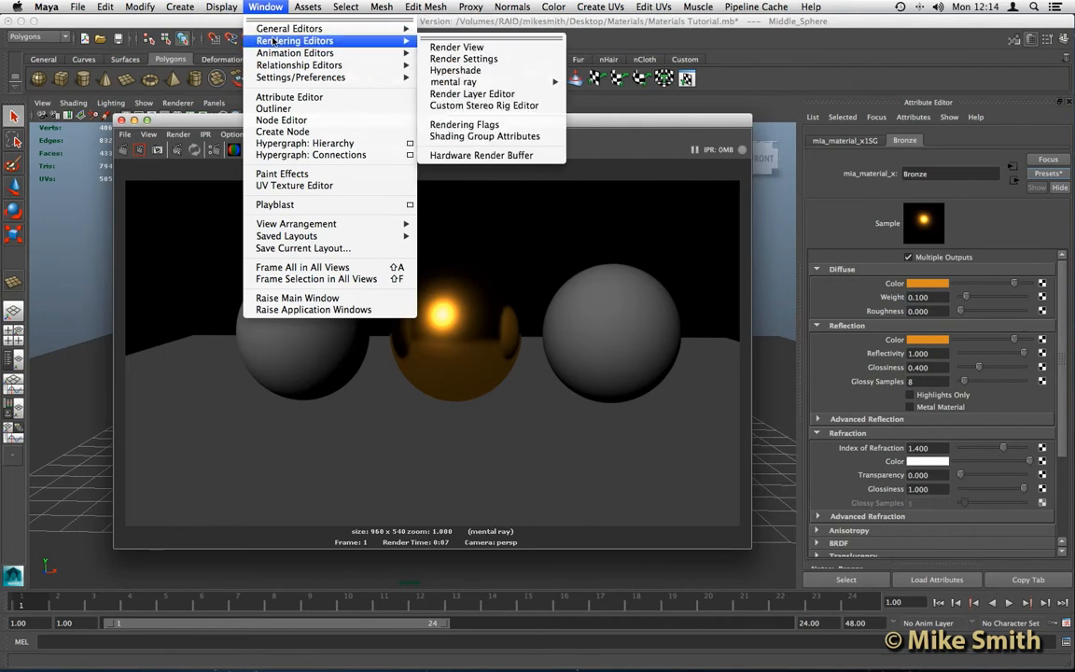
- Create a Physical Sun and Sky under Render Settings' Indirect Lighting environment options
{"action": "left_click", "coordinate": [445, 59]}
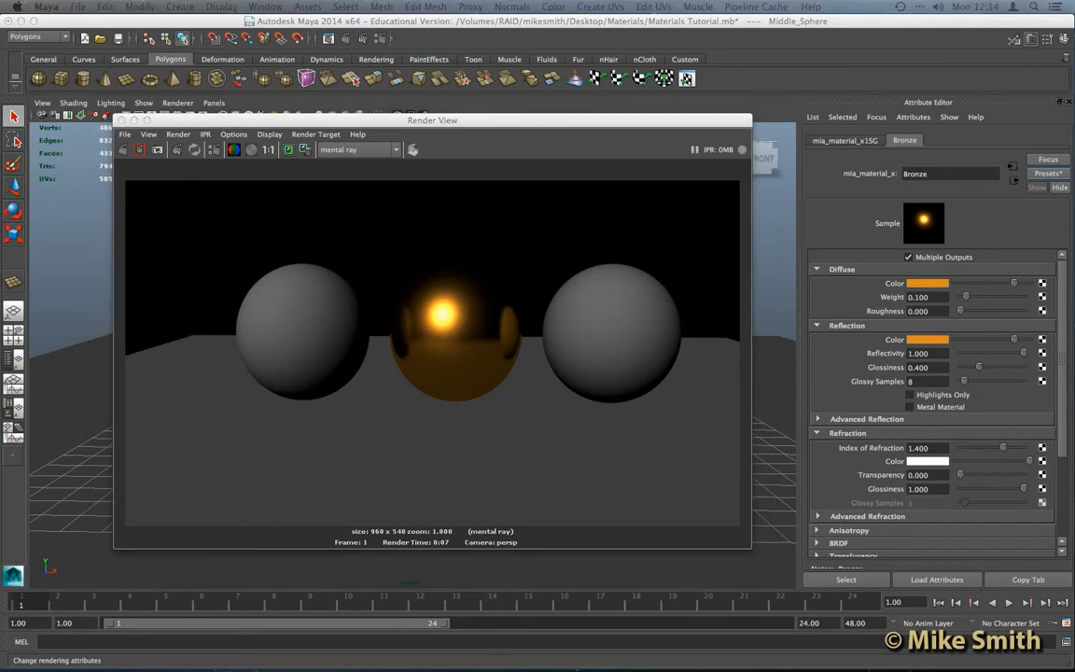
{"action": "left_click_drag", "start_coordinate": [624, 160], "coordinate": [529, 157]}
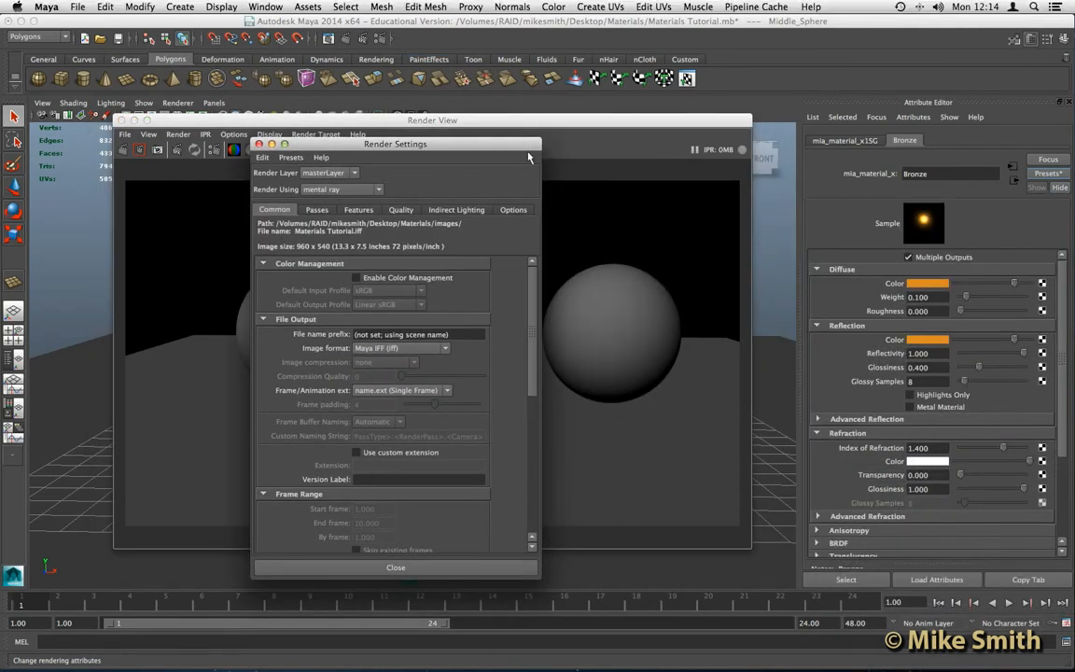
{"action": "left_click", "coordinate": [450, 213]}
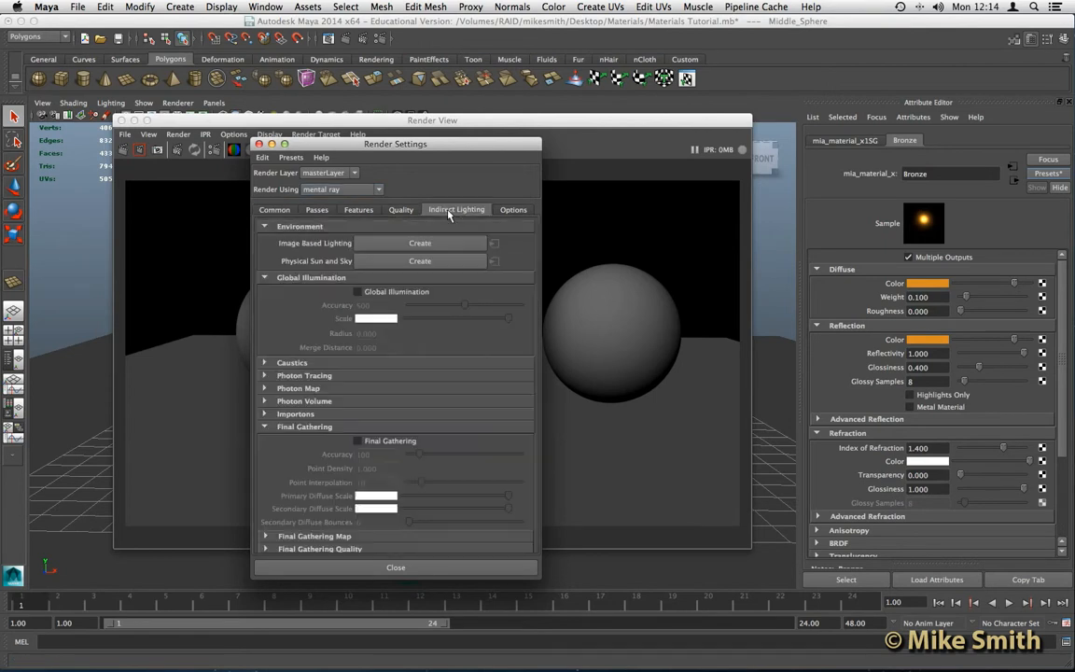
{"action": "left_click", "coordinate": [419, 263]}
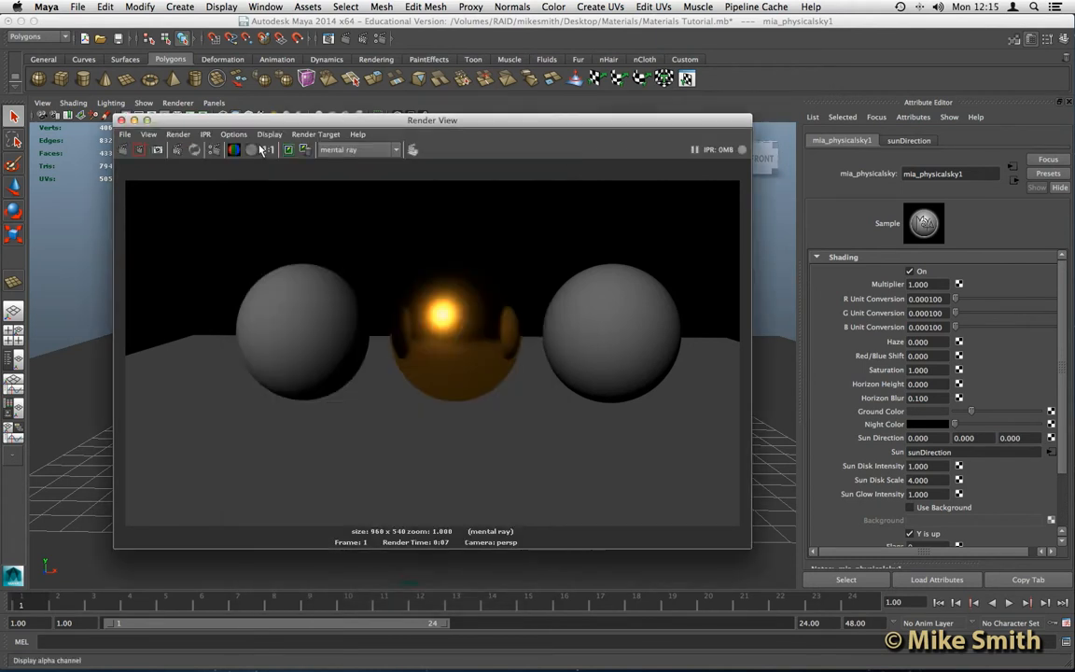
{"action": "left_click_drag", "start_coordinate": [197, 121], "coordinate": [201, 110]}
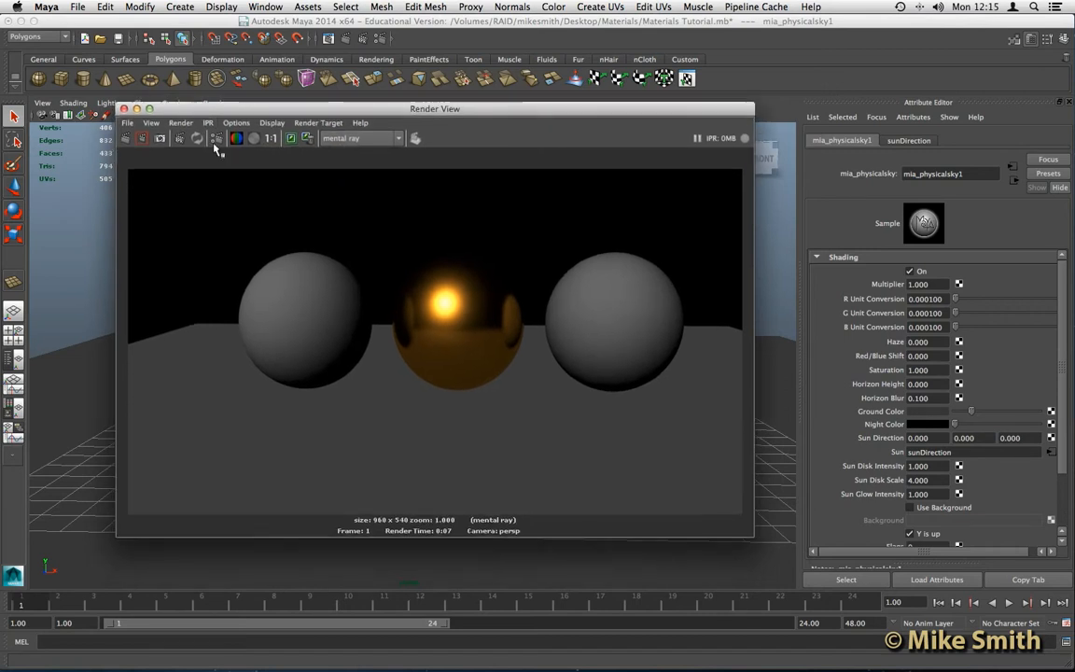
- Redo the render to see sun-and-sky lighting with a blue sky and shadows
{"action": "left_click", "coordinate": [126, 139]}
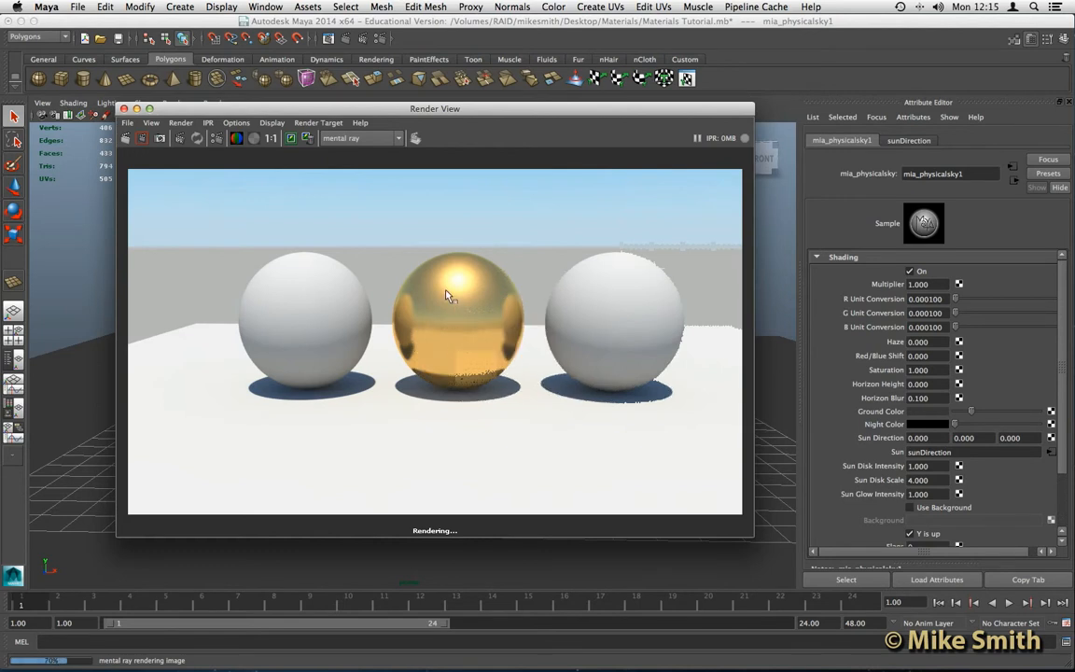
{"action": "scroll", "coordinate": [449, 303], "scroll_direction": "down", "scroll_amount": 1}
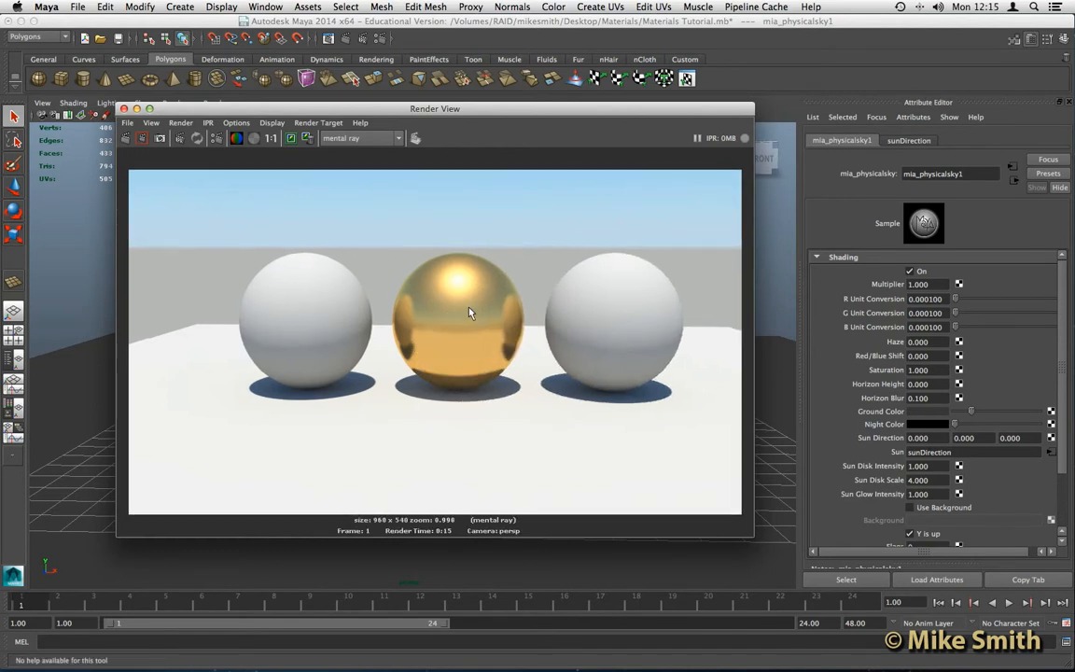
{"action": "scroll", "coordinate": [458, 324], "scroll_direction": "down", "scroll_amount": 1}
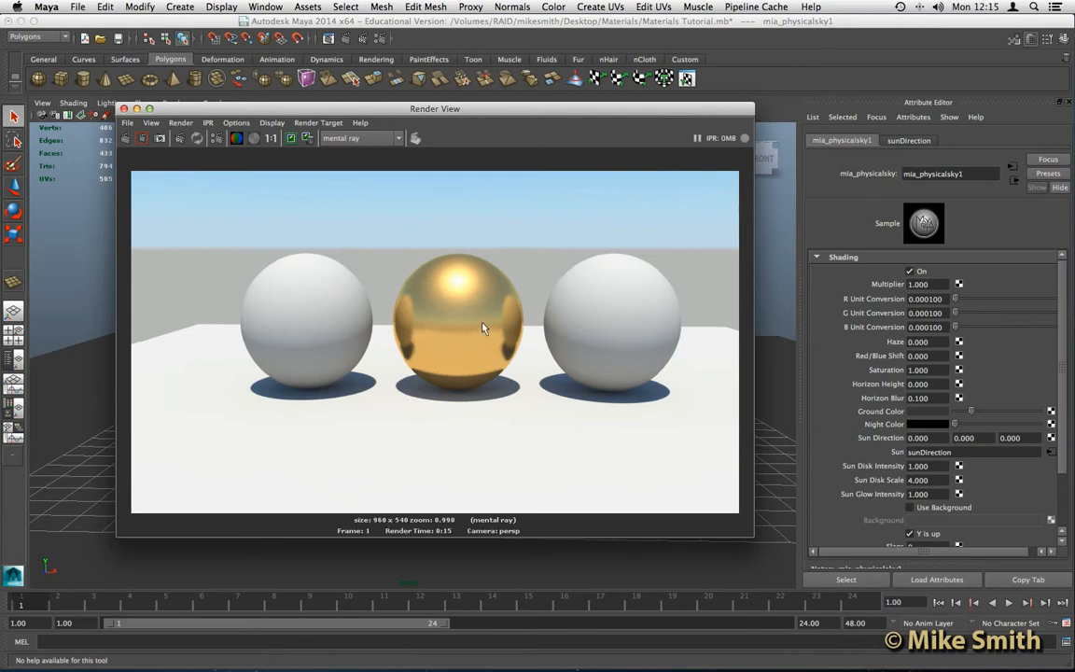
{"action": "right_click_drag", "start_coordinate": [444, 328], "coordinate": [447, 327], "text": "alt"}
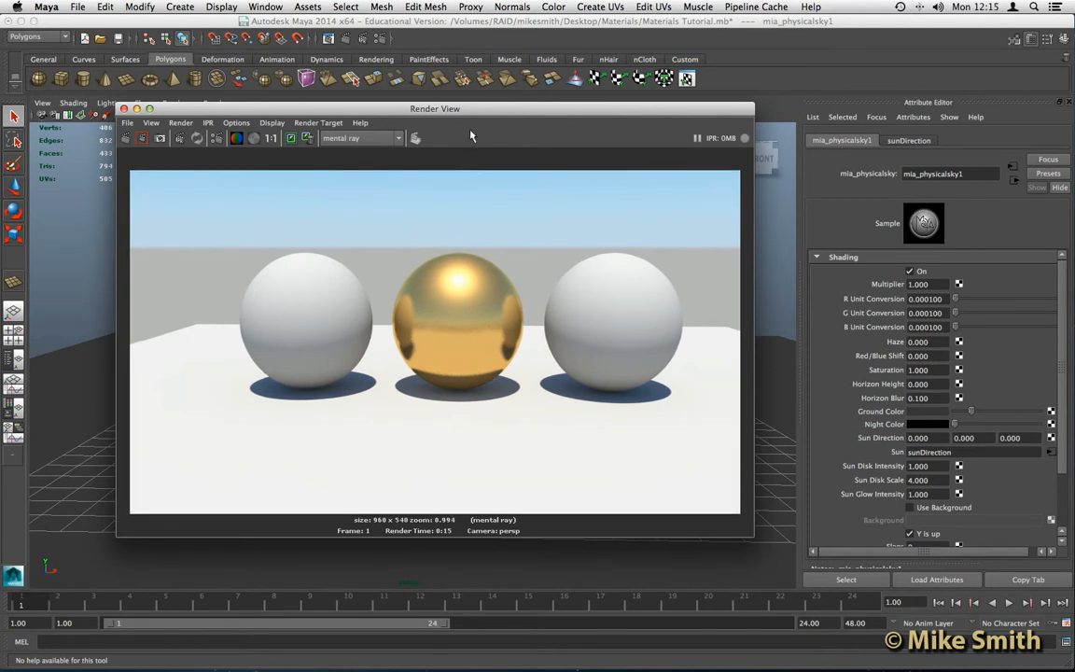
{"action": "left_click_drag", "start_coordinate": [468, 113], "coordinate": [457, 322]}
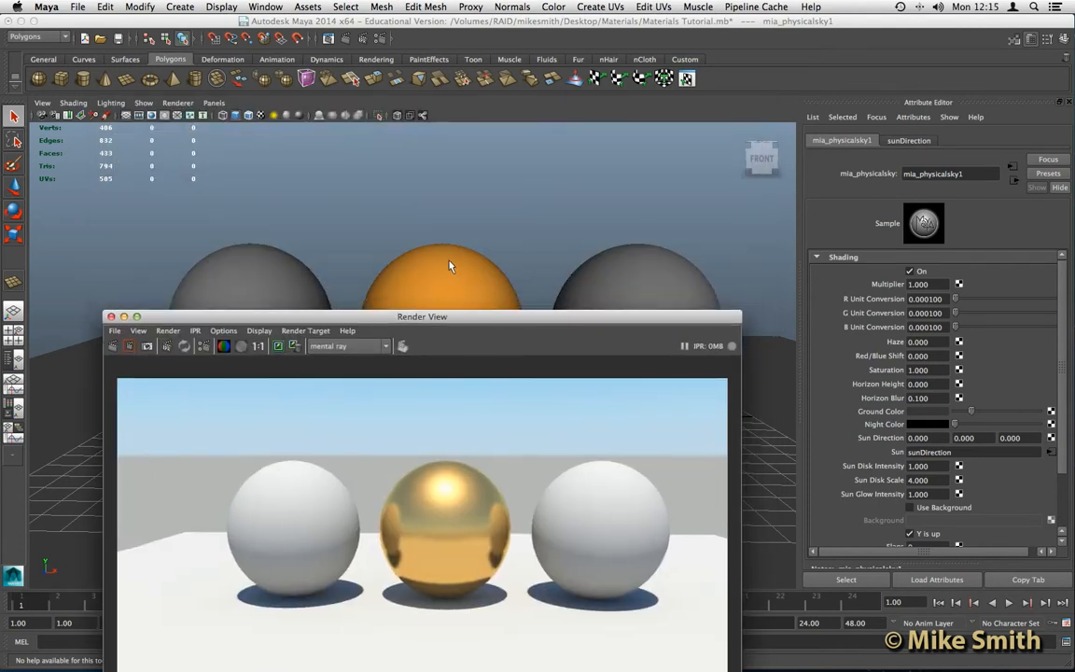
- Select the middle sphere and rename its Bronze material to Chrome
{"action": "left_click", "coordinate": [450, 264]}
{"action": "left_click", "coordinate": [447, 264]}
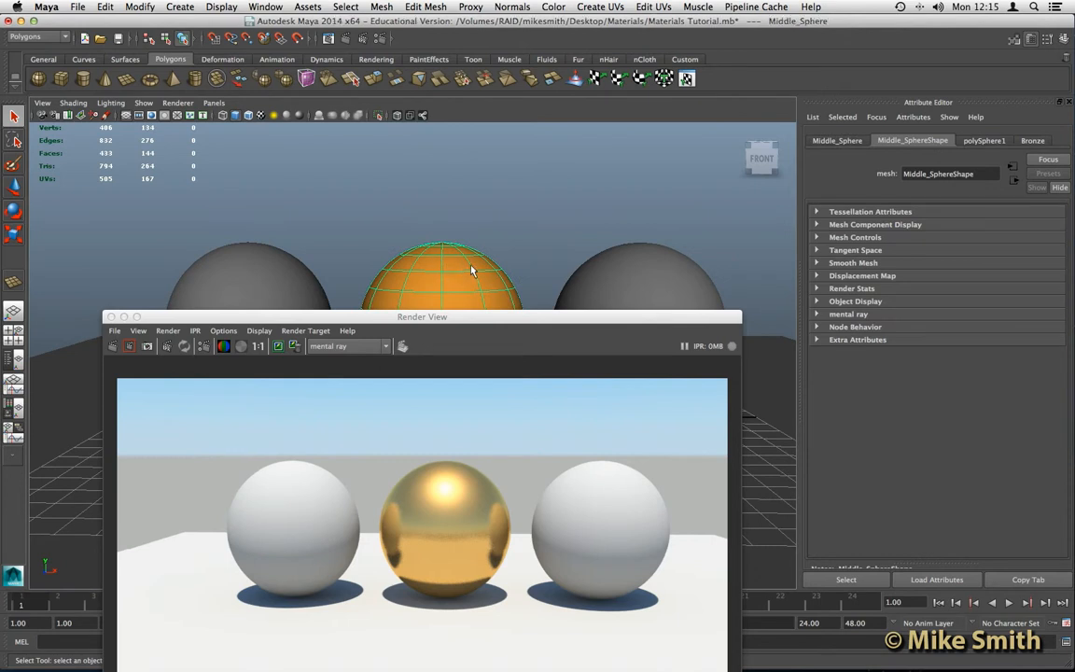
{"action": "left_click", "coordinate": [1034, 142]}
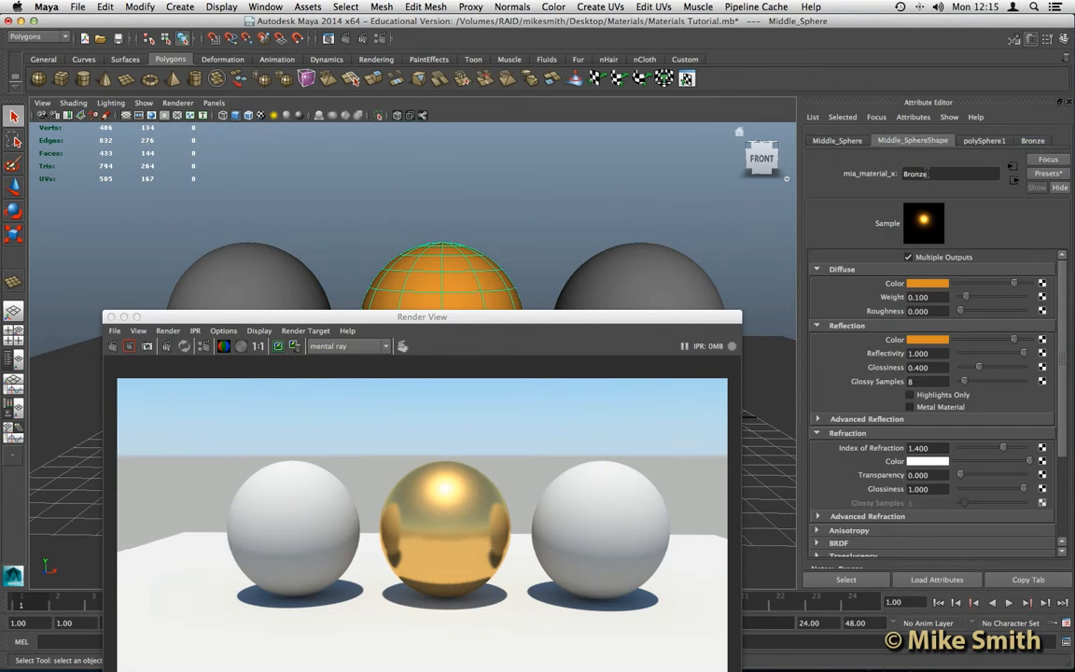
{"action": "left_click_drag", "start_coordinate": [931, 174], "coordinate": [894, 178]}
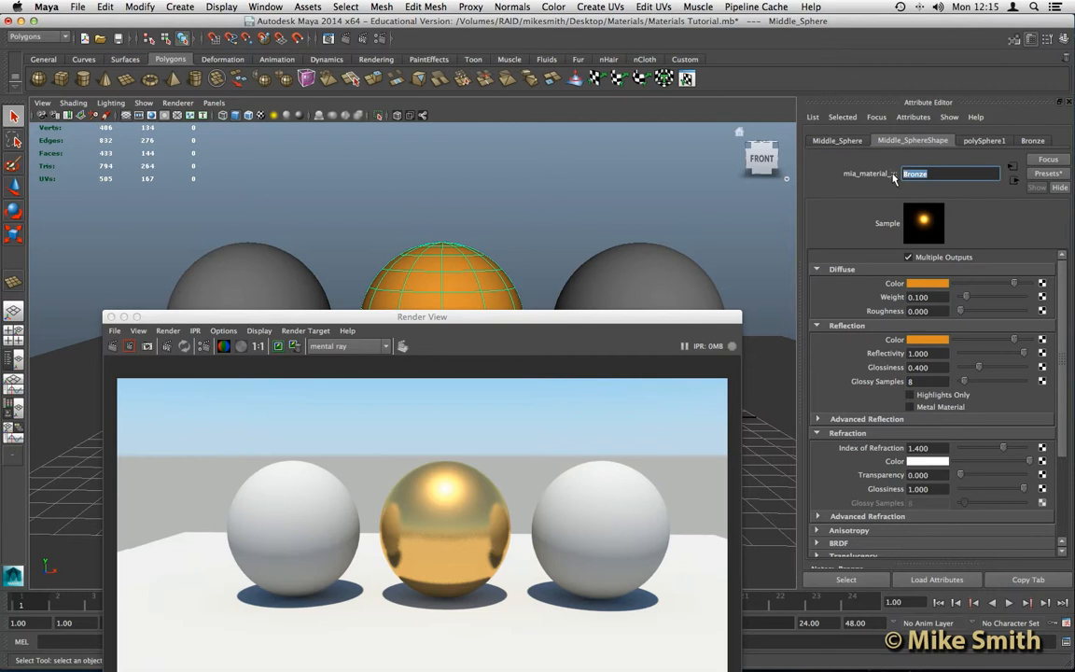
{"action": "type", "text": "Chrome"}
{"action": "key", "text": "Return"}
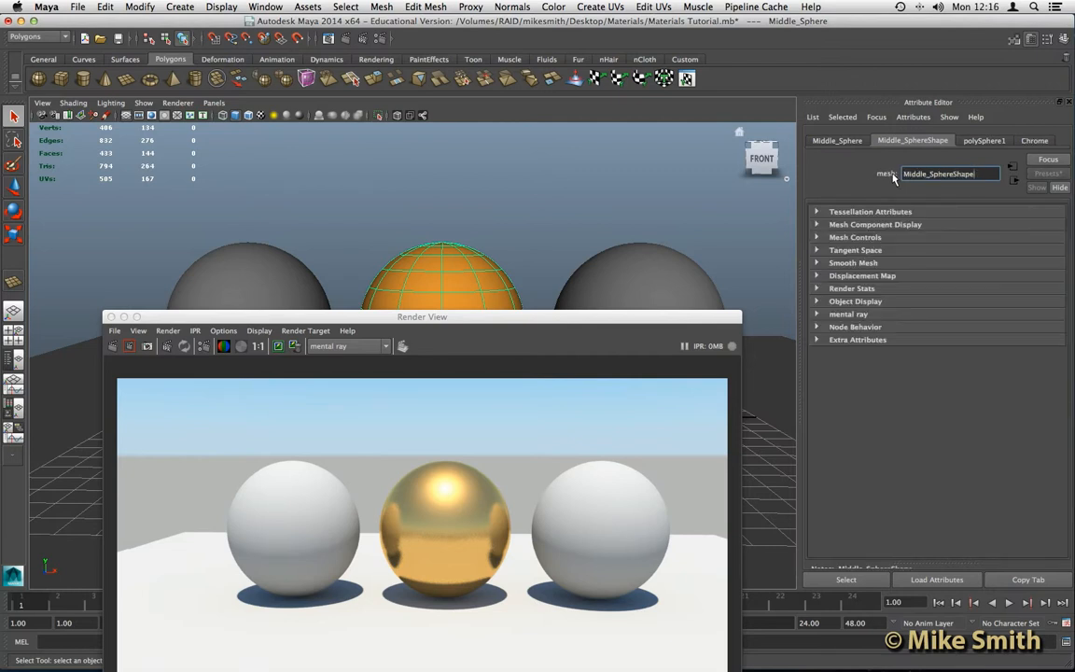
- Replace the Chrome material's settings with the Chrome preset
{"action": "left_click", "coordinate": [1035, 140]}
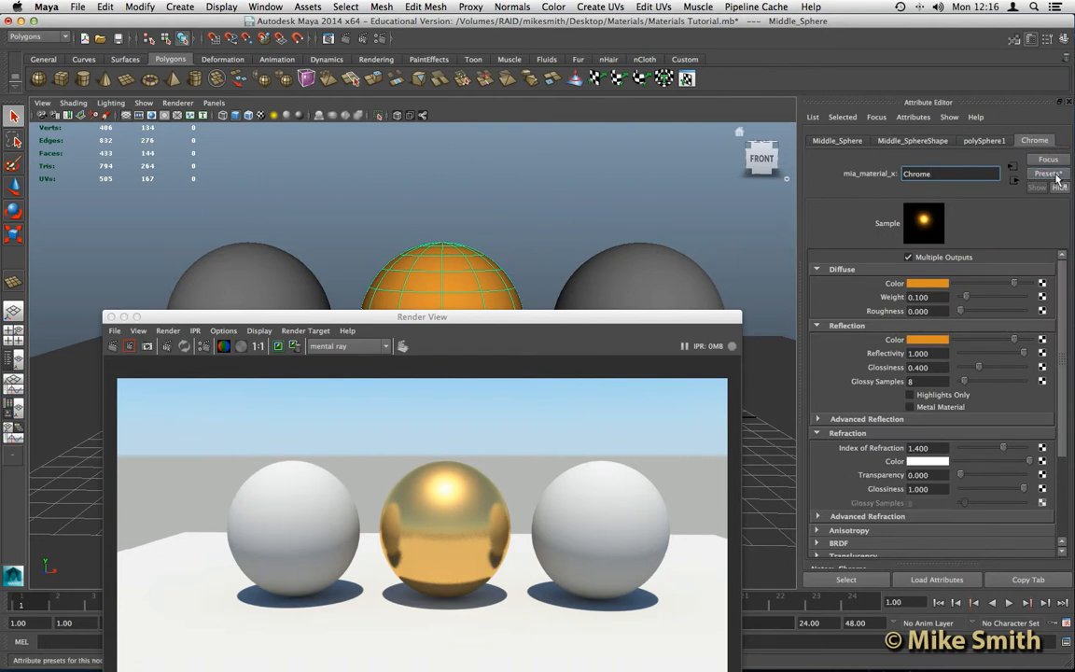
{"action": "left_click", "coordinate": [1057, 176]}
{"action": "mouse_move", "coordinate": [970, 213]}
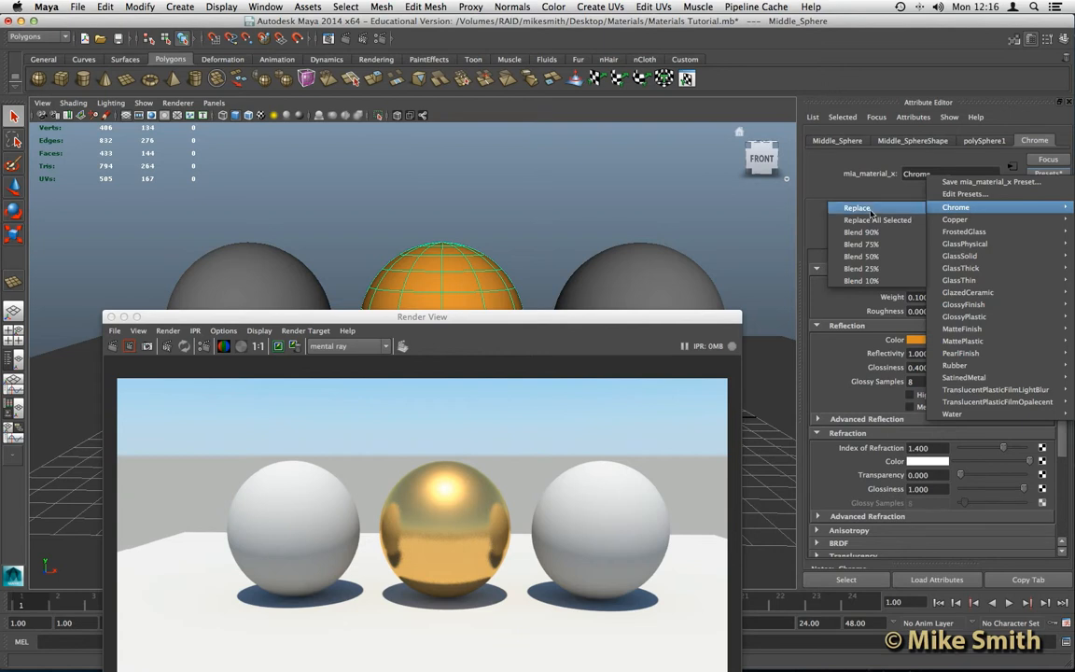
{"action": "left_click", "coordinate": [871, 214]}
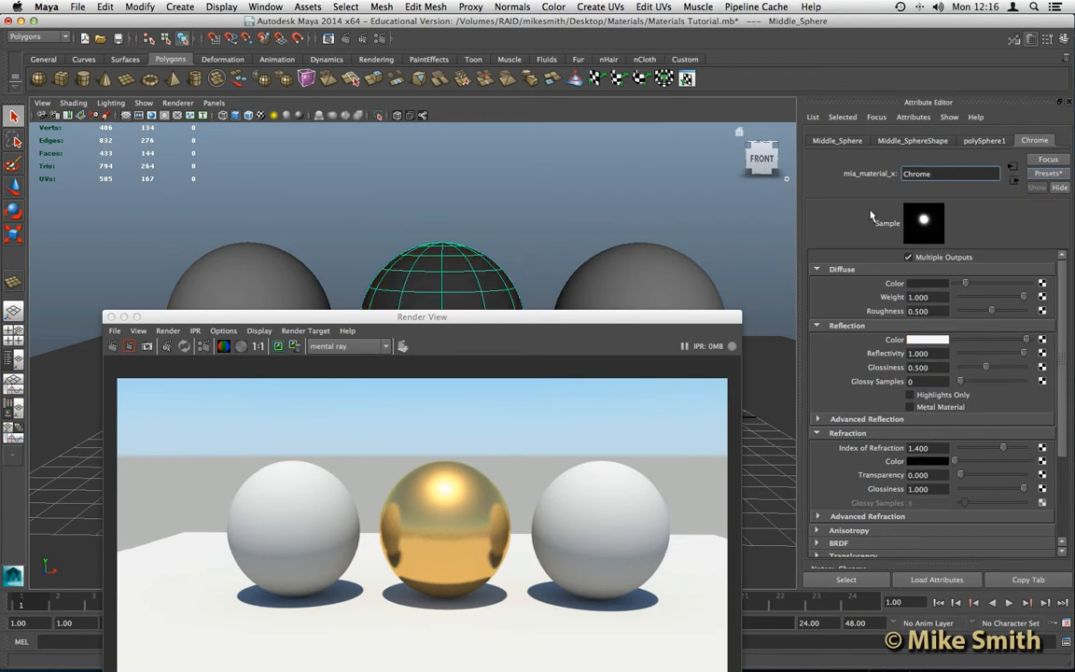
{"action": "left_click_drag", "start_coordinate": [433, 318], "coordinate": [444, 165]}
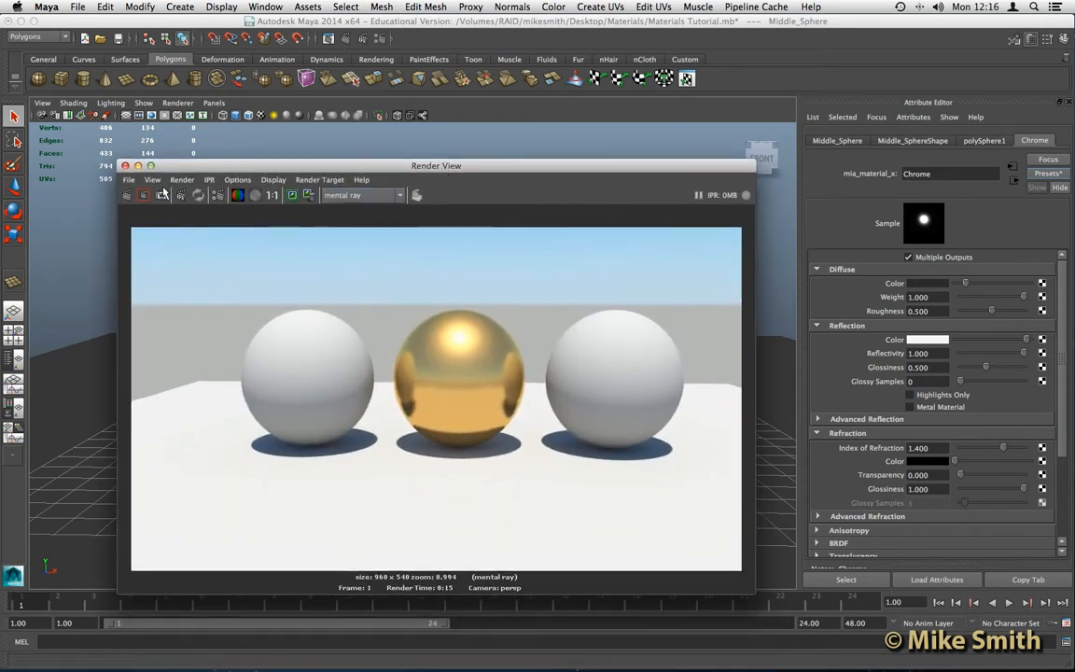
- Re-render to show the mirror-like chrome middle sphere and review its material attributes
{"action": "left_click", "coordinate": [127, 196]}
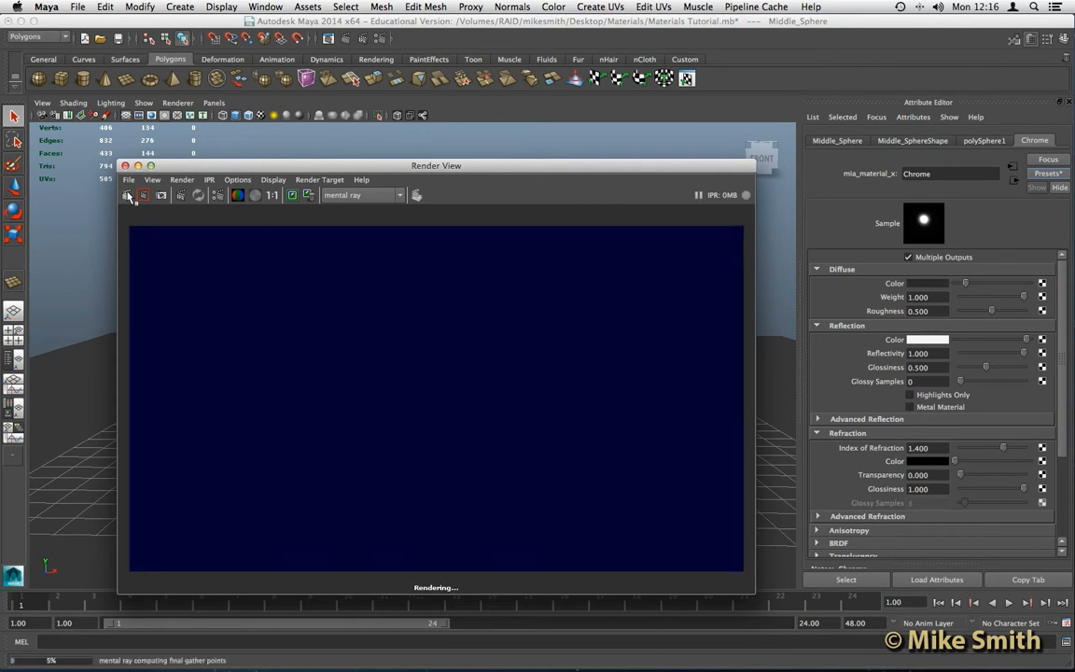
{"action": "left_click_drag", "start_coordinate": [457, 169], "coordinate": [457, 160]}
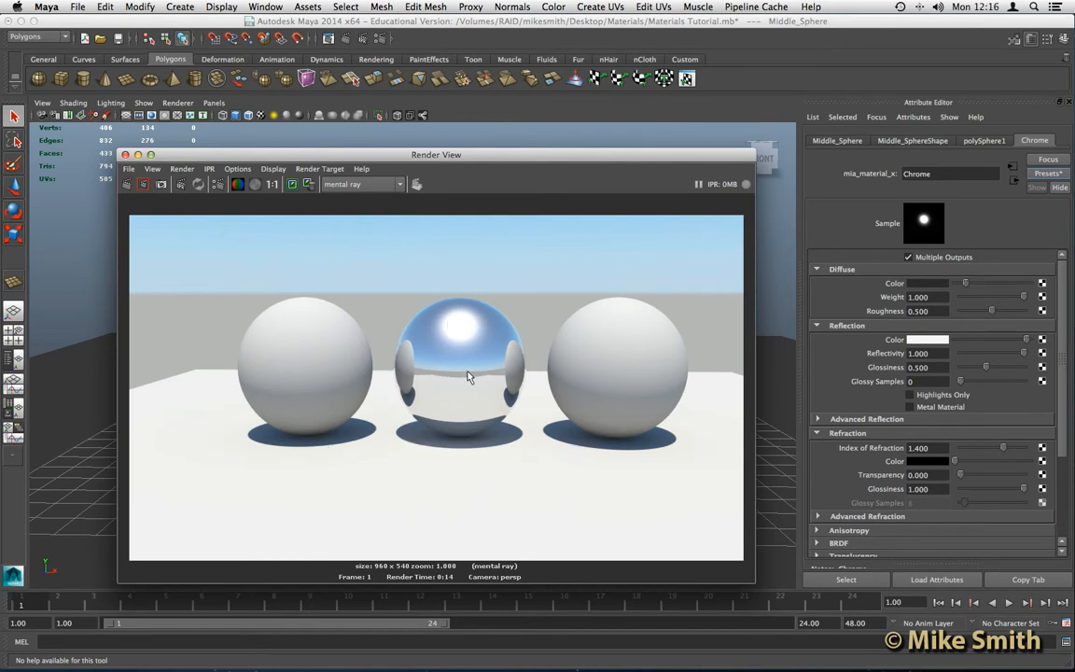
{"action": "scroll", "coordinate": [469, 377], "scroll_direction": "down", "scroll_amount": 1}
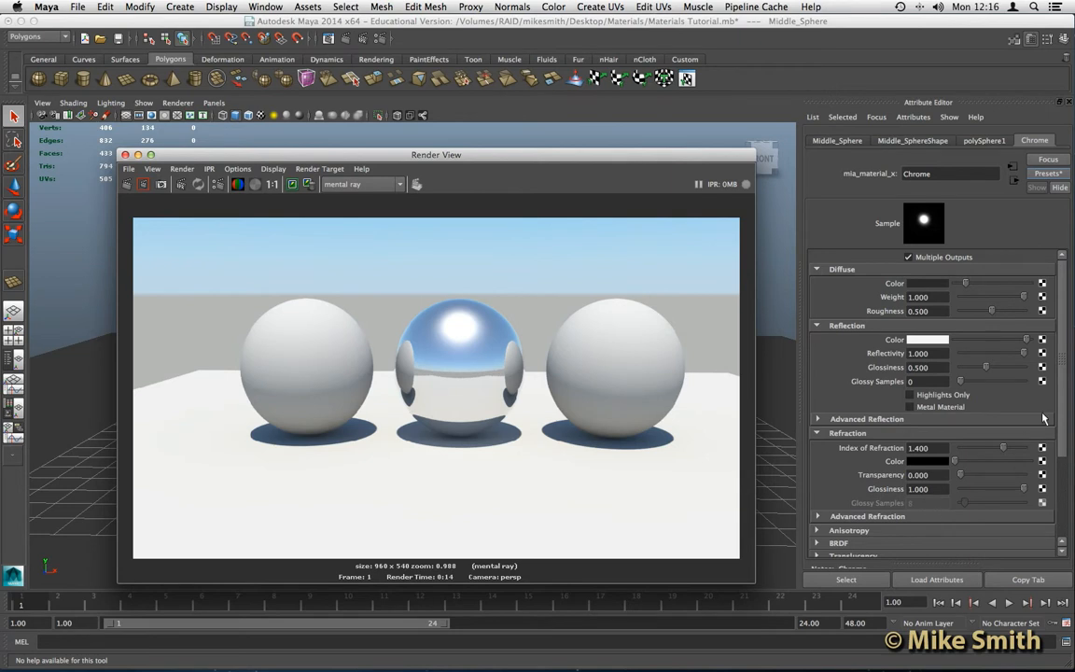
{"action": "left_click_drag", "start_coordinate": [1062, 389], "coordinate": [1055, 479]}
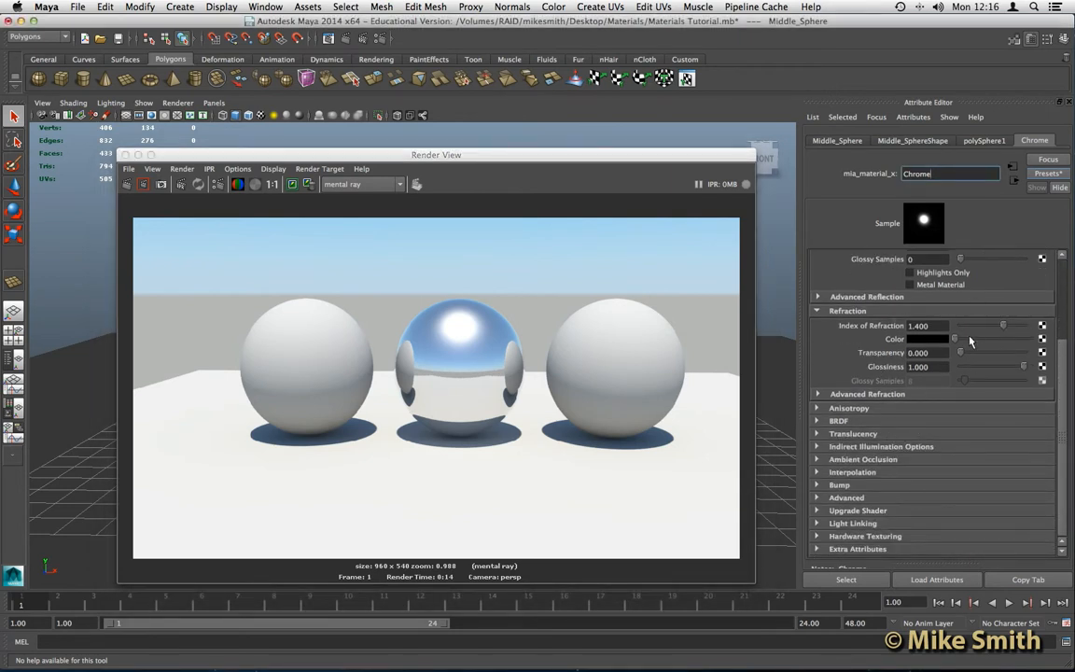
{"action": "scroll", "coordinate": [1062, 359], "scroll_direction": "up", "scroll_amount": 5}
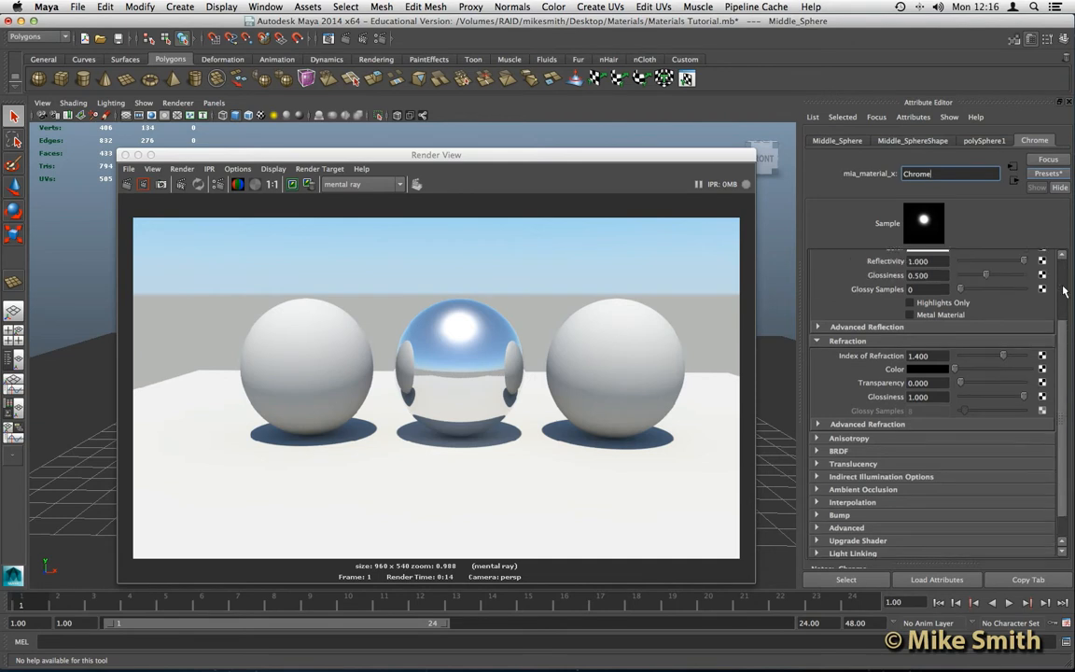
{"action": "left_click", "coordinate": [1047, 174]}
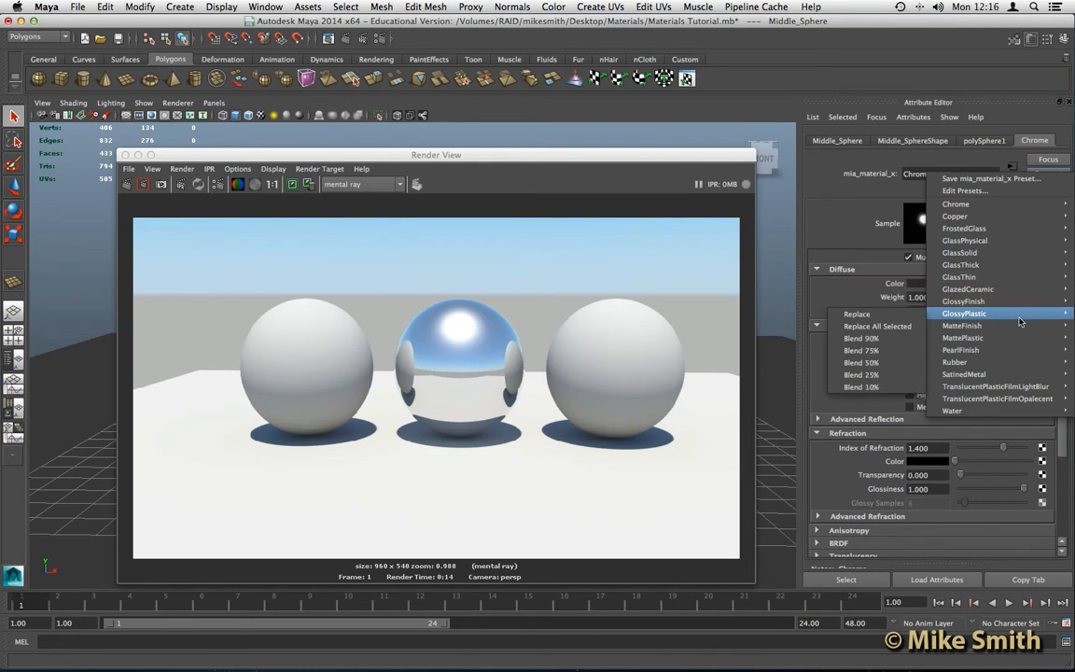
- Dismiss the Presets menu without applying one and close the Render View window
{"action": "mouse_move", "coordinate": [991, 344]}
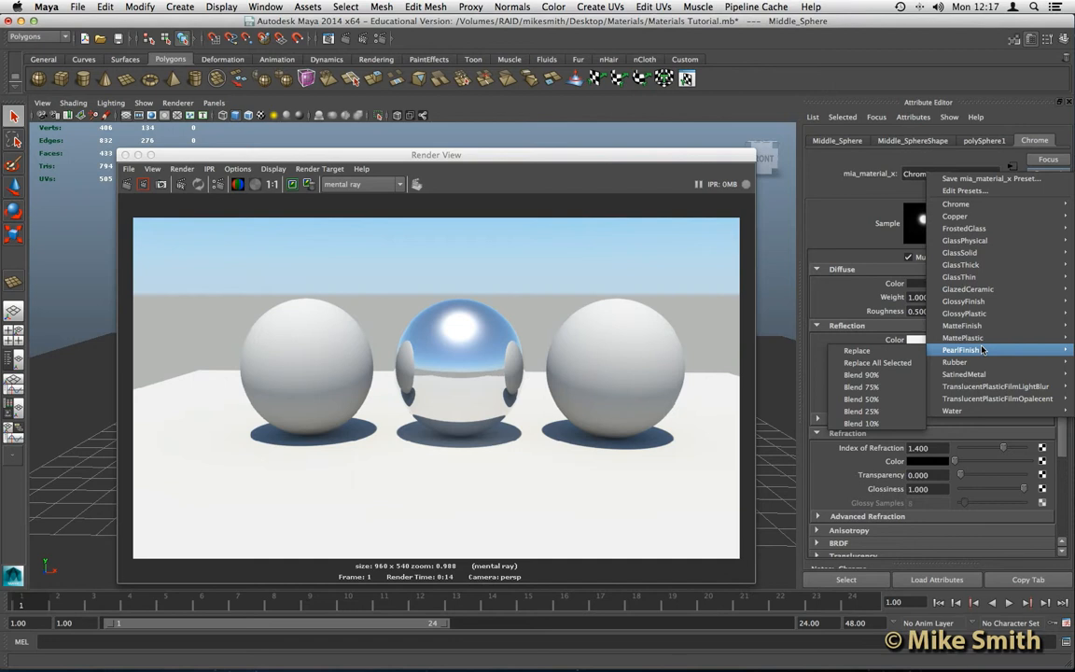
{"action": "left_click", "coordinate": [753, 204]}
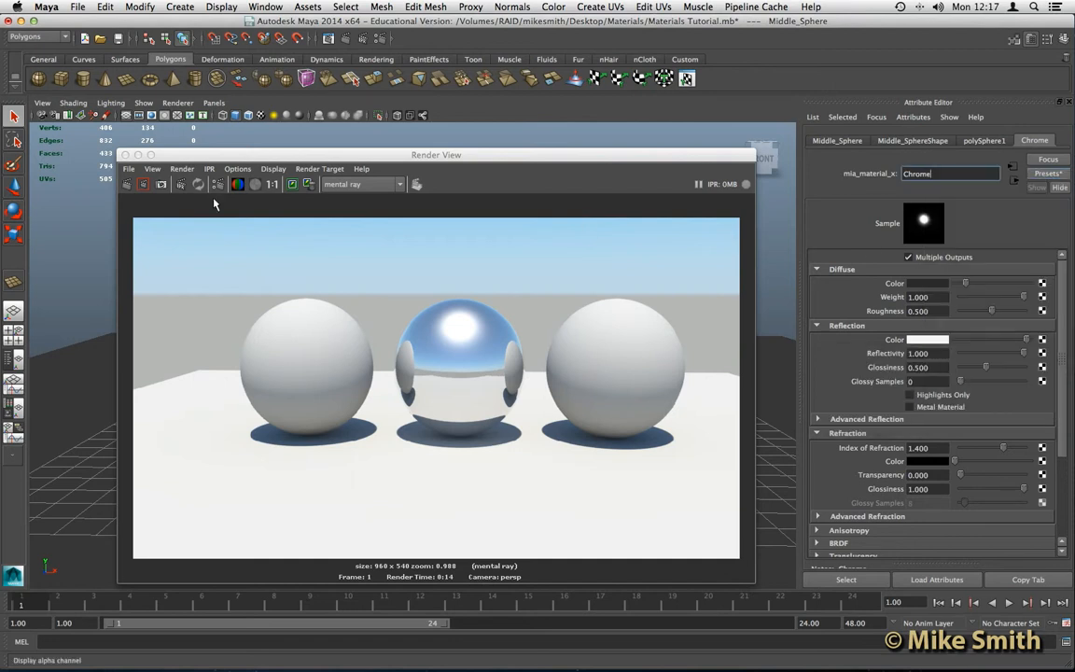
{"action": "left_click", "coordinate": [435, 160]}
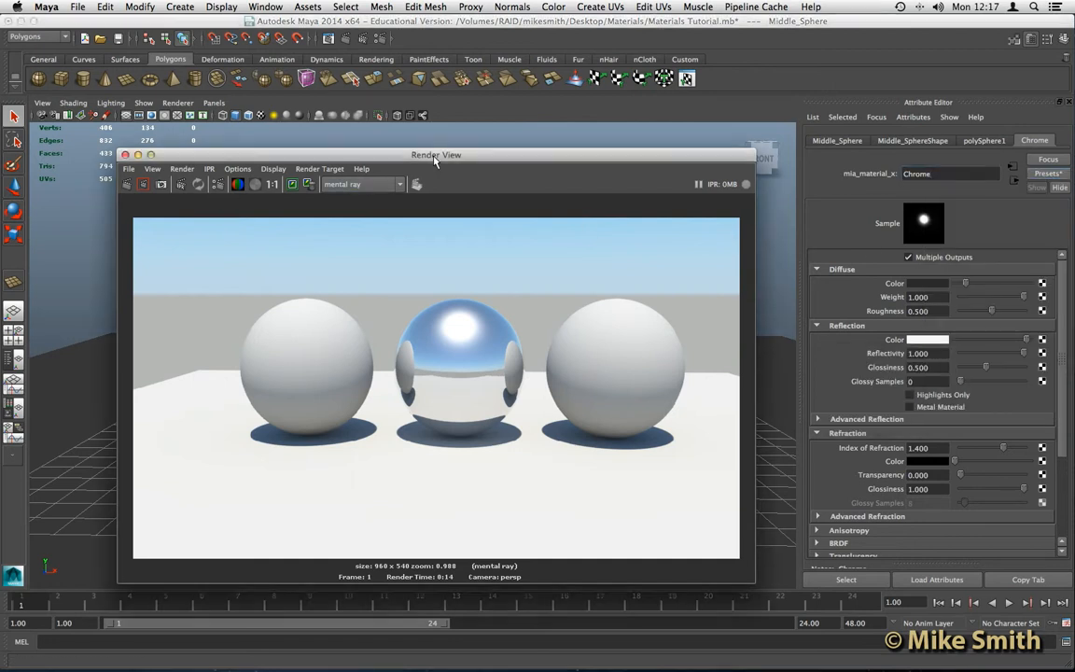
{"action": "left_click_drag", "start_coordinate": [435, 159], "coordinate": [450, 144]}
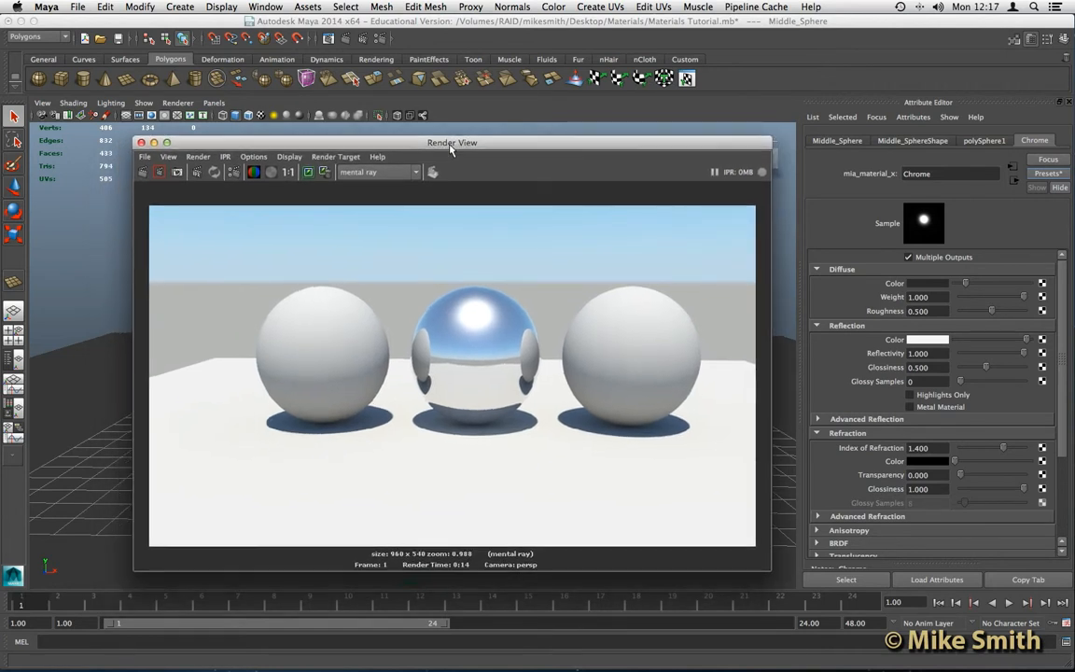
{"action": "left_click", "coordinate": [141, 143]}
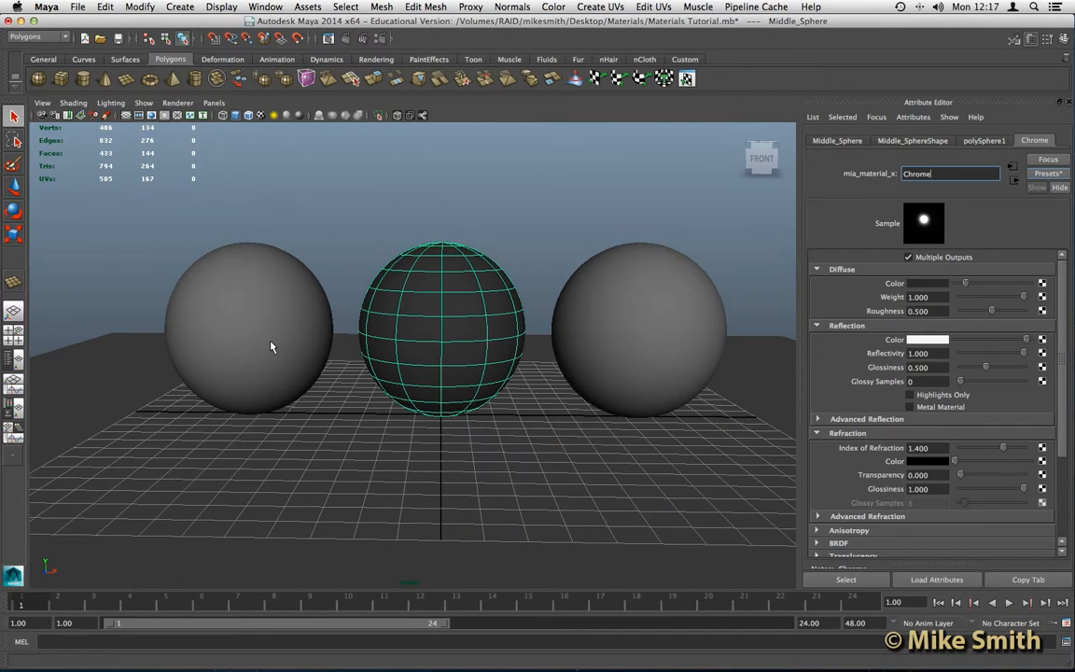
- Assign a new shiny Blinn material (blinn3) to the left sphere, replacing its default grey
{"action": "left_click", "coordinate": [252, 267]}
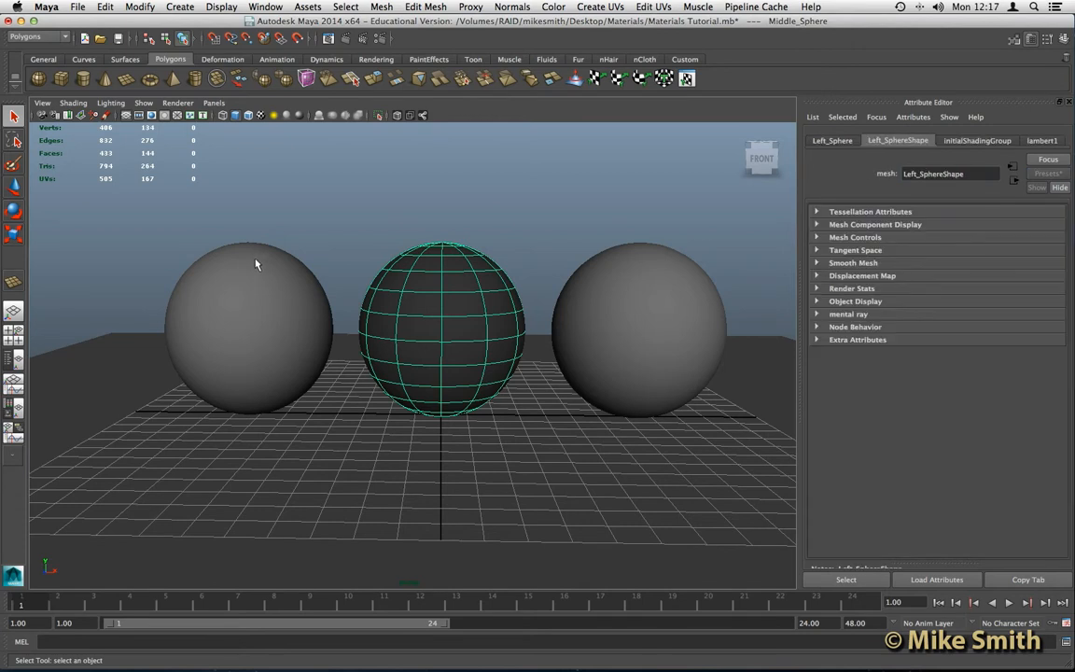
{"action": "right_click_drag", "start_coordinate": [253, 267], "coordinate": [266, 504]}
{"action": "scroll", "coordinate": [383, 187], "scroll_direction": "up", "scroll_amount": 10}
{"action": "left_click", "coordinate": [336, 159]}
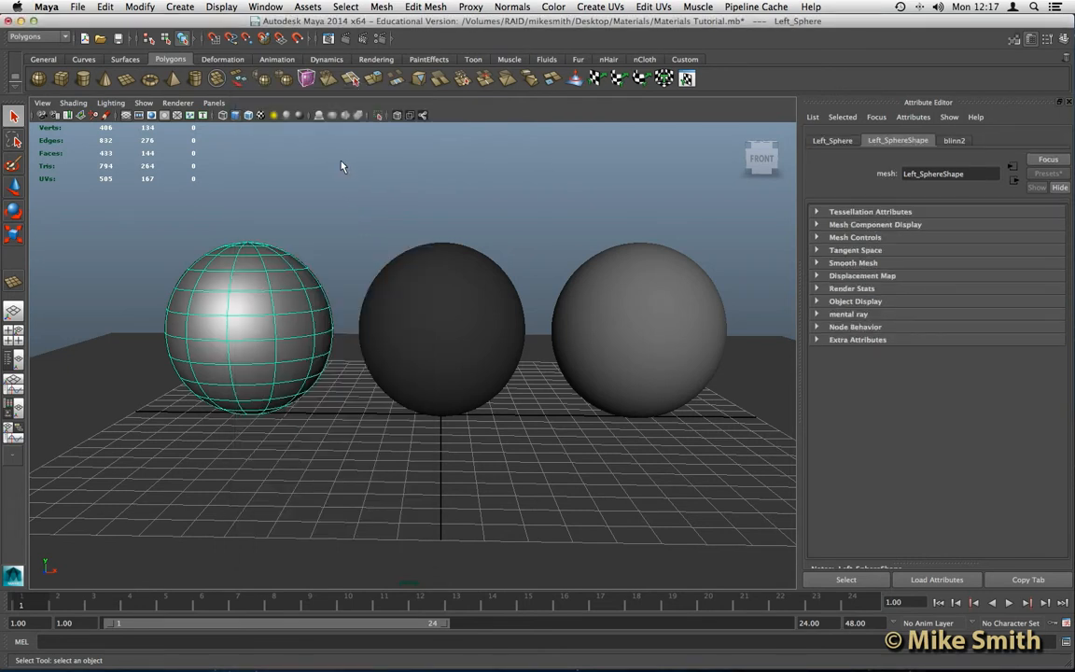
{"action": "right_click_drag", "start_coordinate": [269, 289], "coordinate": [281, 519]}
{"action": "left_click", "coordinate": [328, 166]}
- Assign another new Blinn material to the left sphere
{"action": "right_click", "coordinate": [281, 291]}
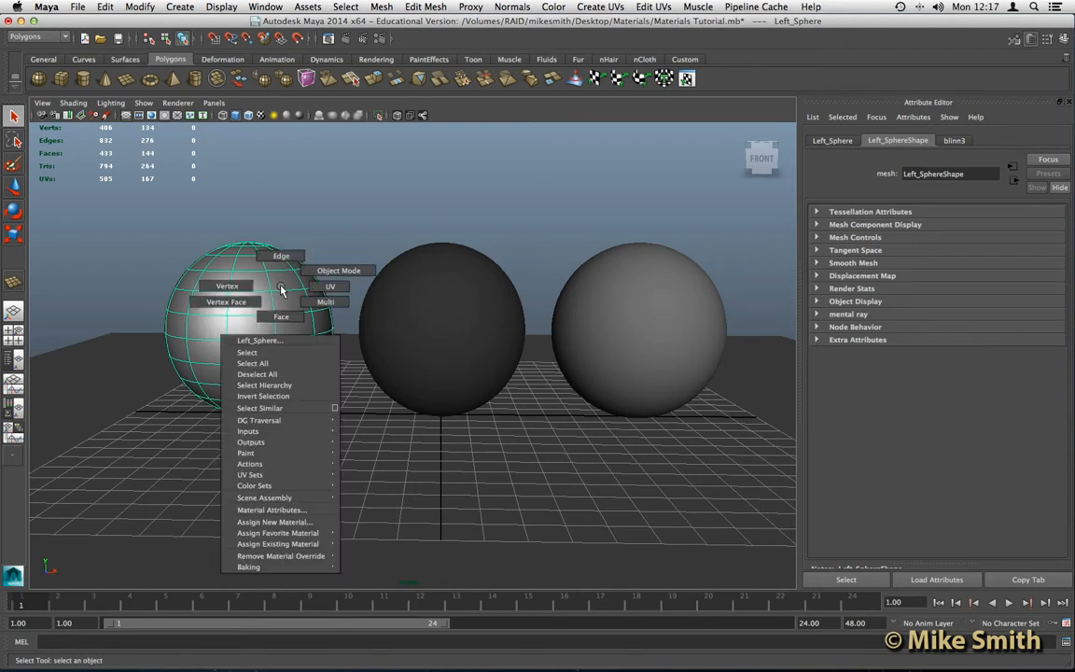
{"action": "left_click", "coordinate": [279, 523]}
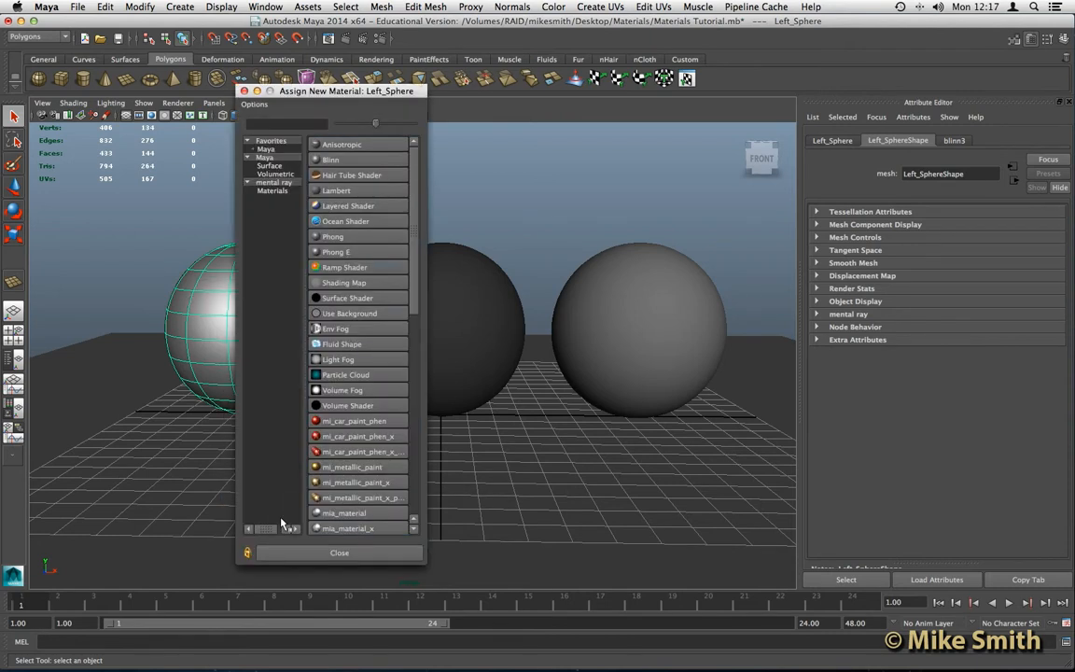
{"action": "left_click", "coordinate": [332, 161]}
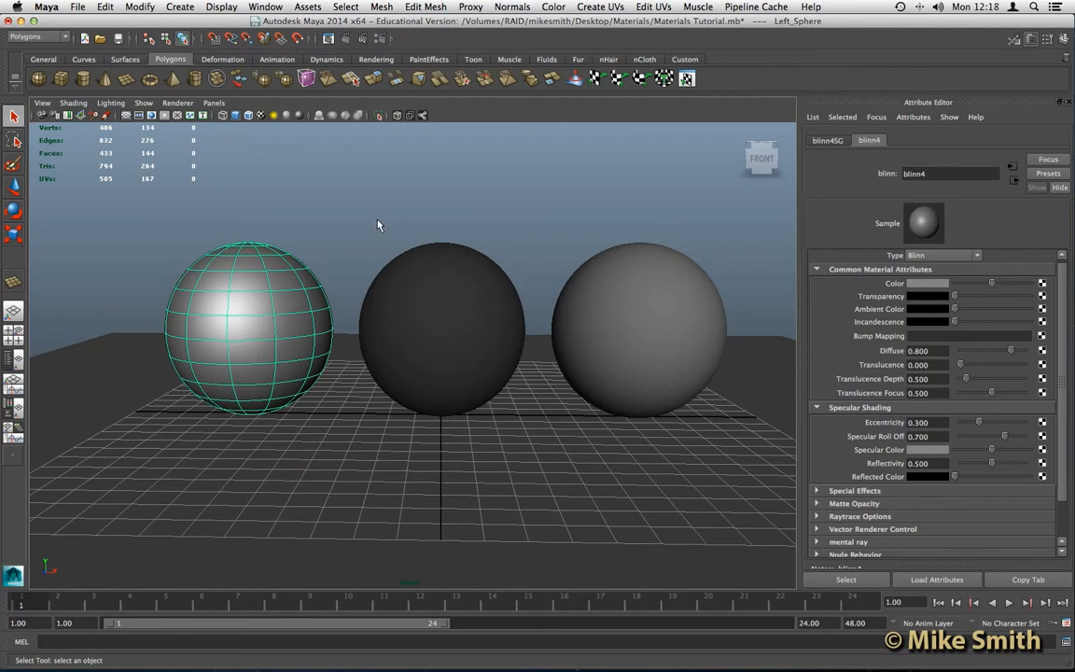
- Assign the existing blinn4 material to the left sphere
{"action": "scroll", "coordinate": [378, 221], "scroll_direction": "down", "scroll_amount": 1}
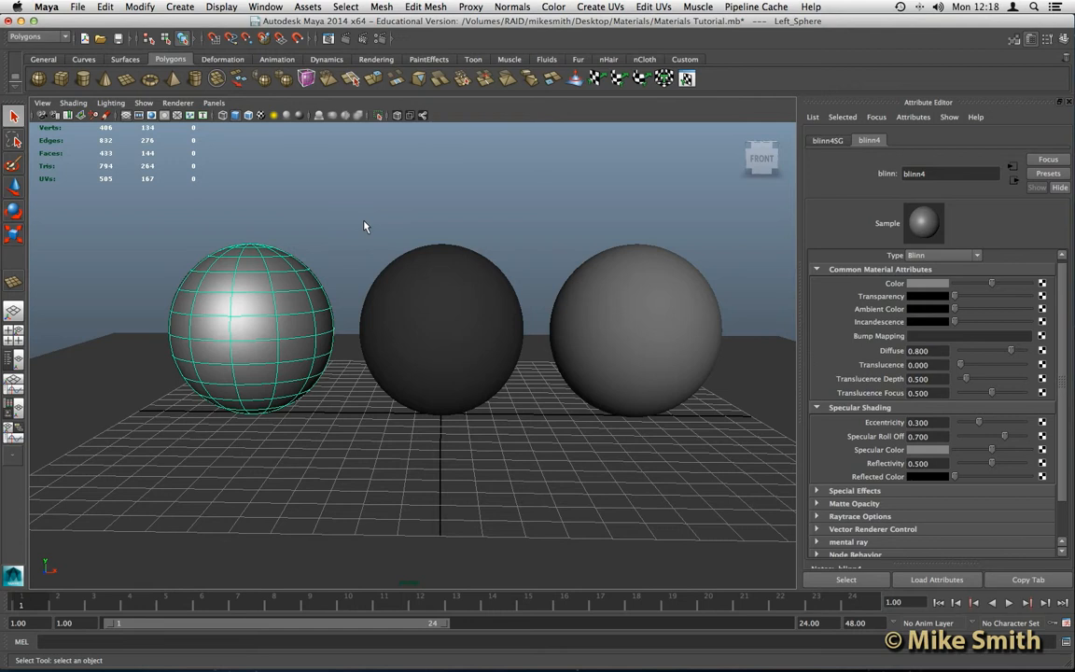
{"action": "right_click_drag", "start_coordinate": [276, 265], "coordinate": [378, 554]}
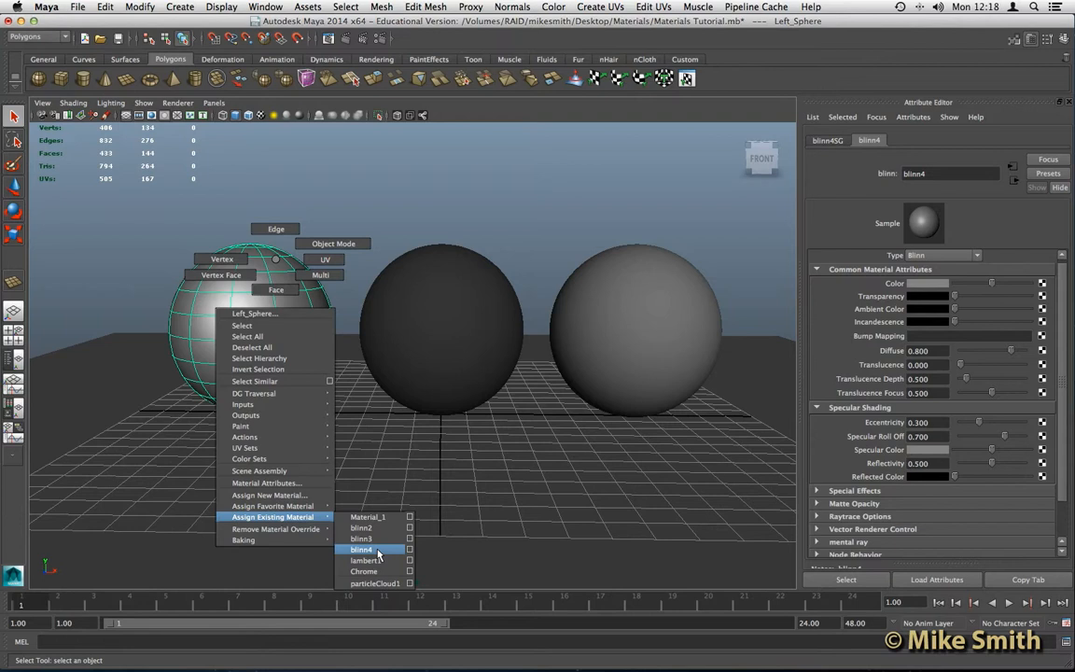
{"action": "right_click_drag", "start_coordinate": [378, 554], "coordinate": [367, 500]}
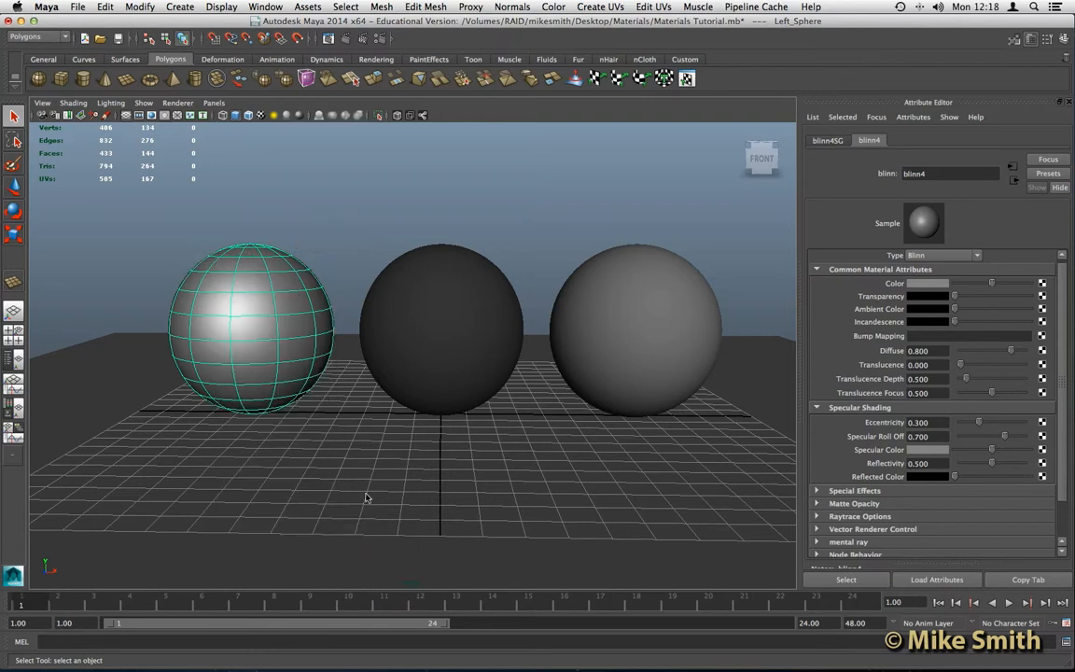
{"action": "left_click", "coordinate": [276, 5]}
{"action": "left_click", "coordinate": [278, 6]}
{"action": "left_click", "coordinate": [276, 6]}
{"action": "left_click", "coordinate": [275, 7]}
- Open the Hypershade from Window > Rendering Editors to list Chrome, Material_1, blinn2–blinn4 and lambert1
{"action": "left_click", "coordinate": [270, 7]}
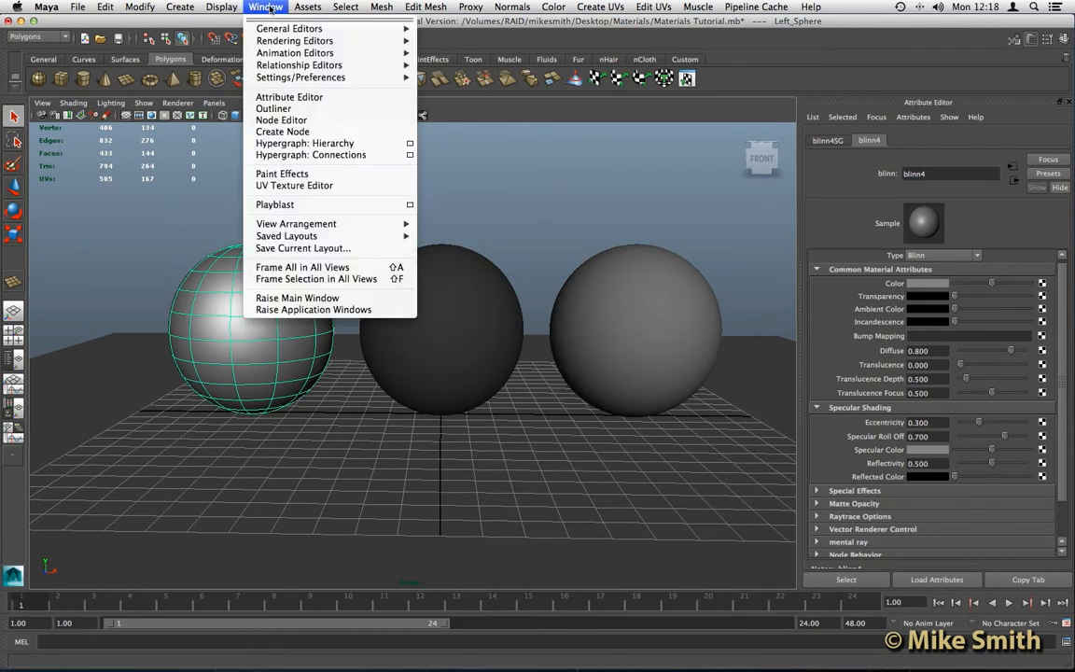
{"action": "mouse_move", "coordinate": [271, 42]}
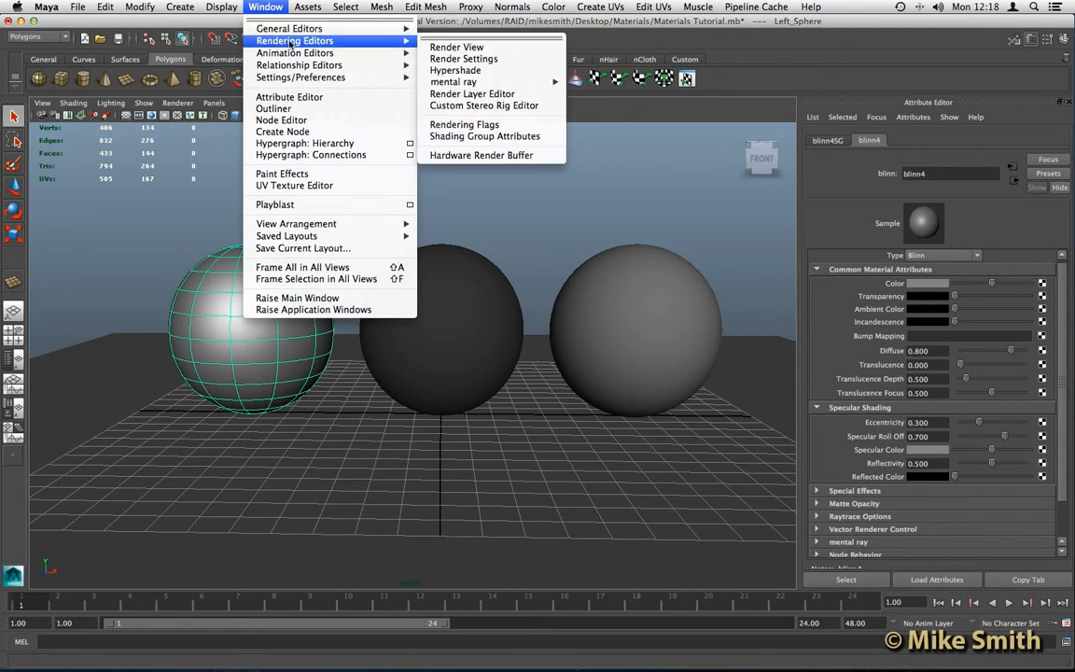
{"action": "left_click", "coordinate": [470, 70]}
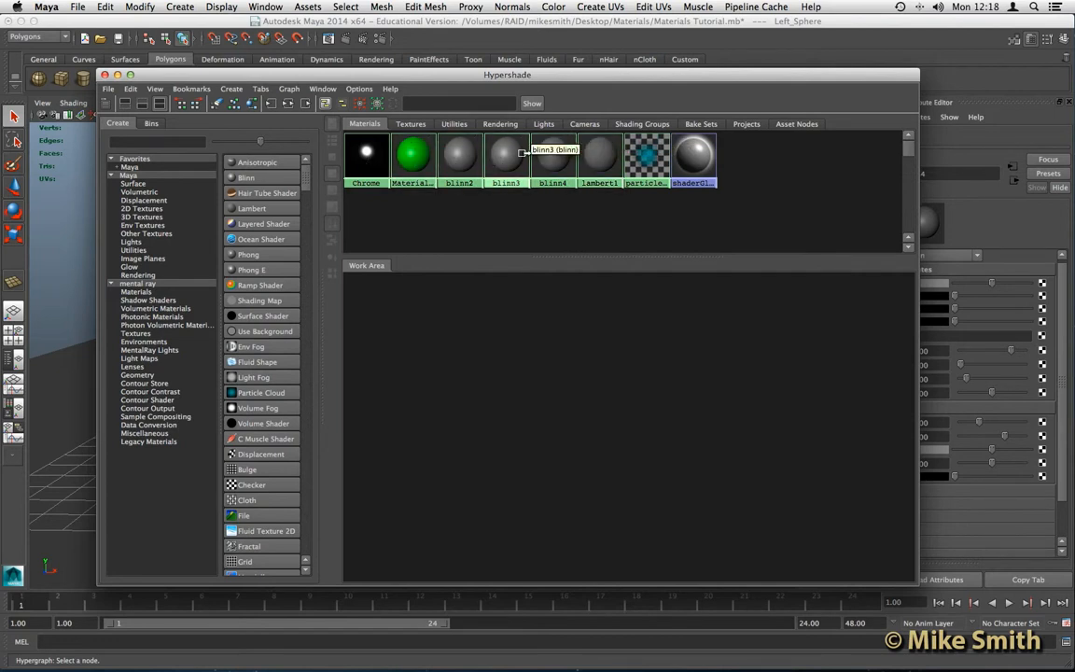
- Delete the blinn2, blinn3 and blinn4 swatches in the Hypershade's Materials tab
{"action": "left_click", "coordinate": [420, 163]}
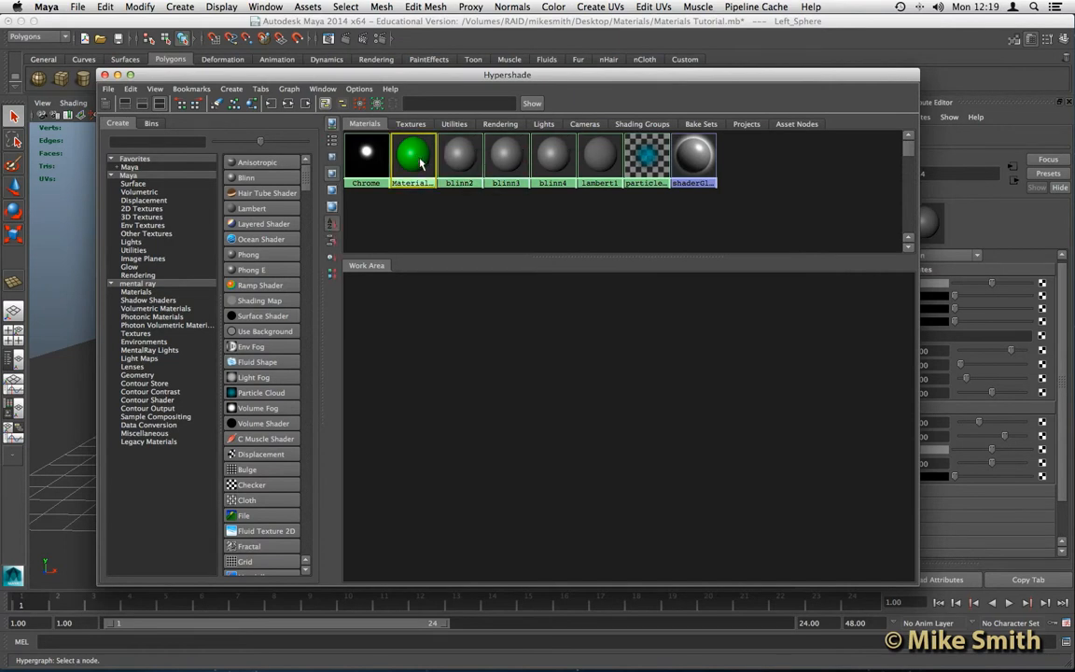
{"action": "left_click_drag", "start_coordinate": [494, 82], "coordinate": [383, 71]}
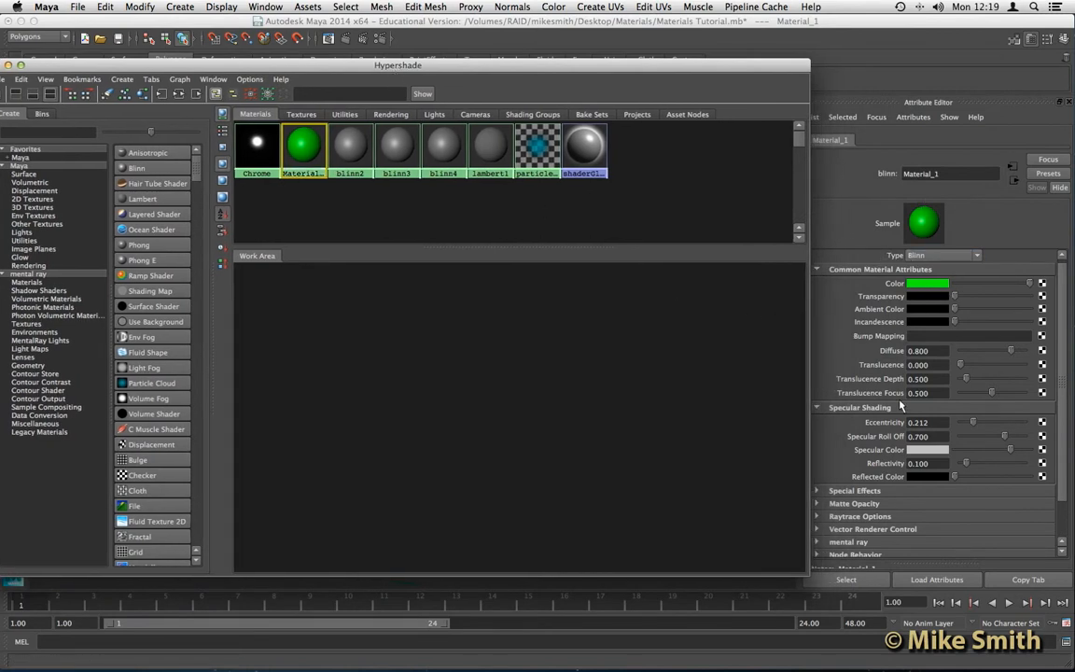
{"action": "left_click", "coordinate": [354, 146]}
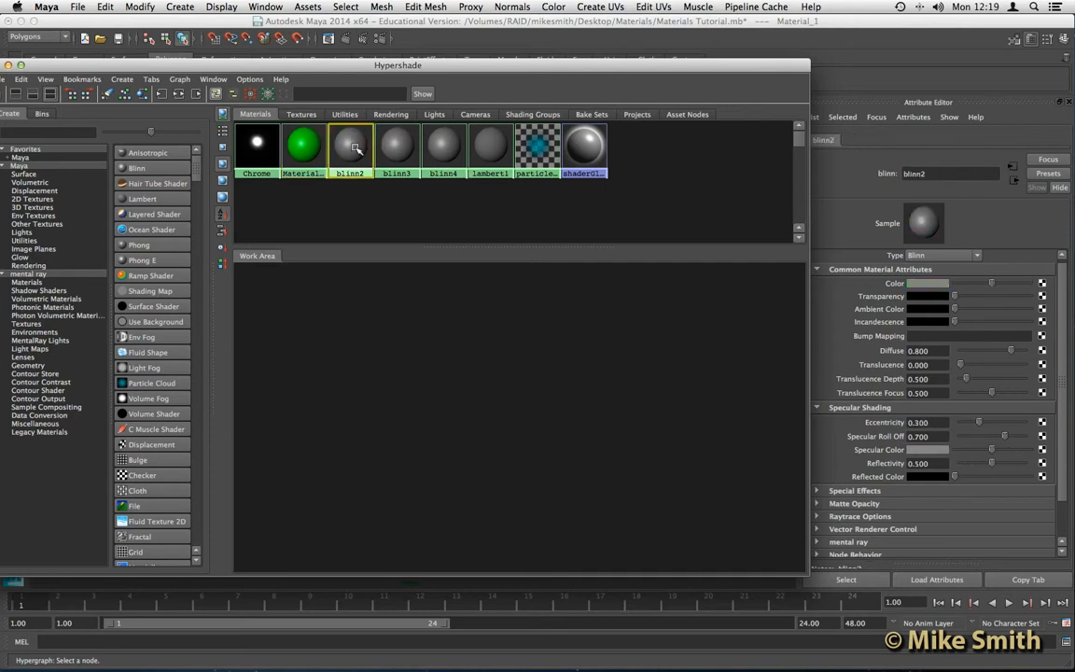
{"action": "key", "text": "Delete"}
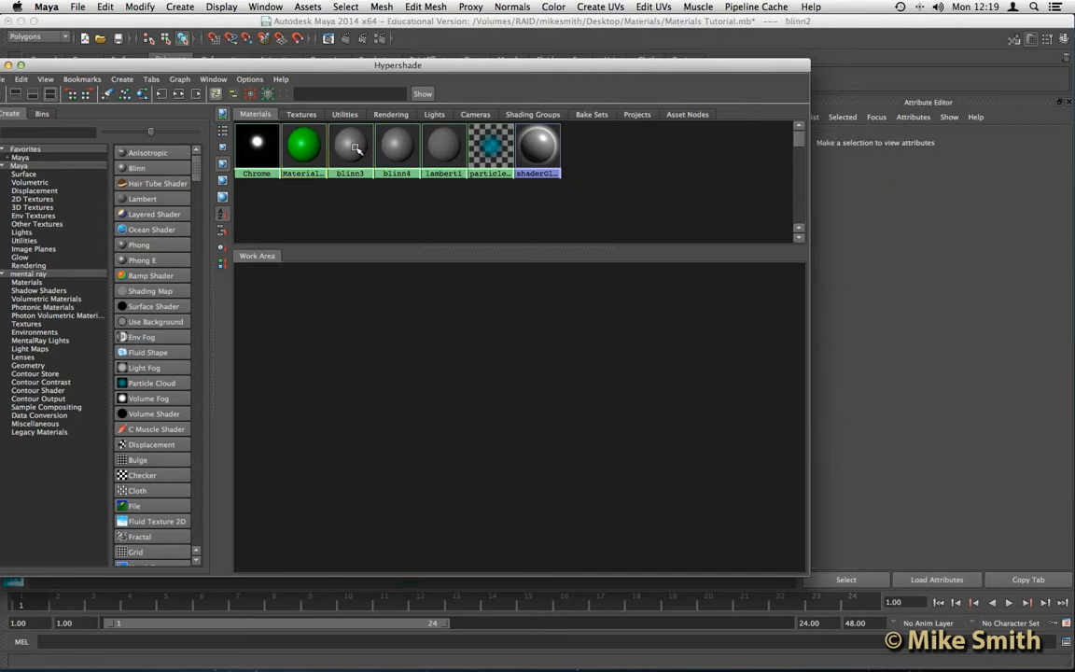
{"action": "left_click", "coordinate": [355, 147]}
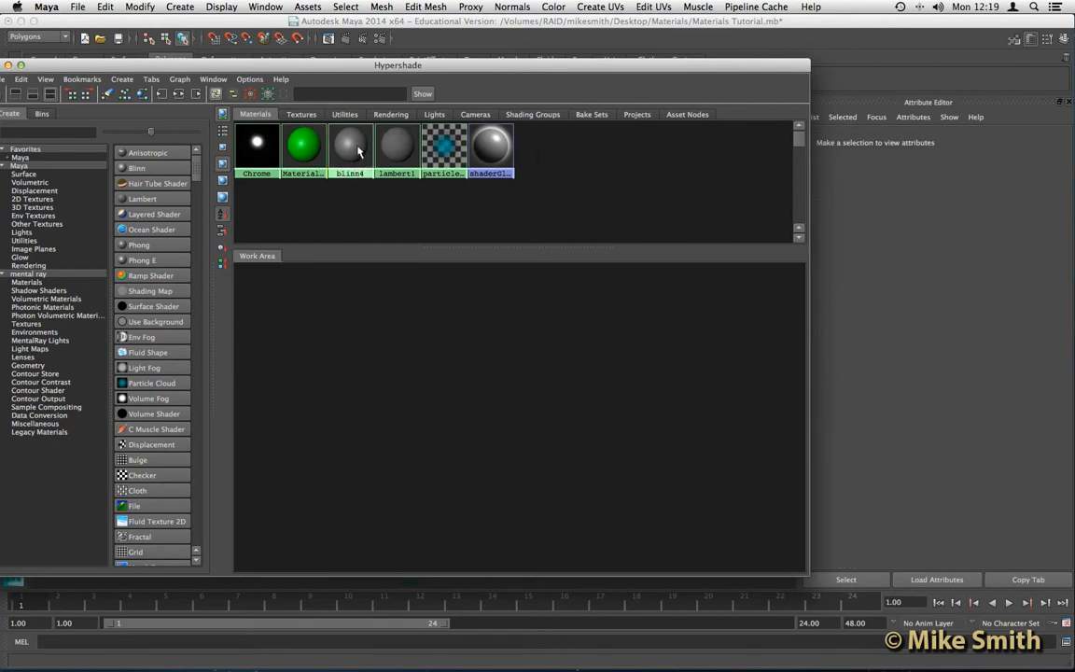
{"action": "left_click", "coordinate": [358, 147]}
{"action": "key", "text": "Delete"}
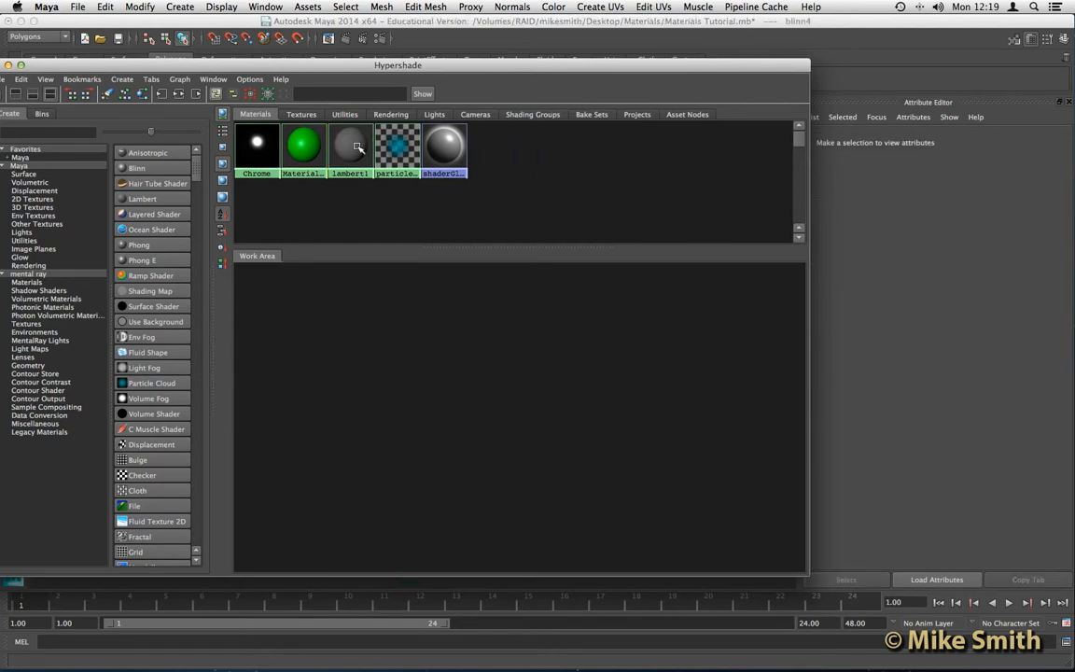
{"action": "left_click_drag", "start_coordinate": [254, 70], "coordinate": [485, 43]}
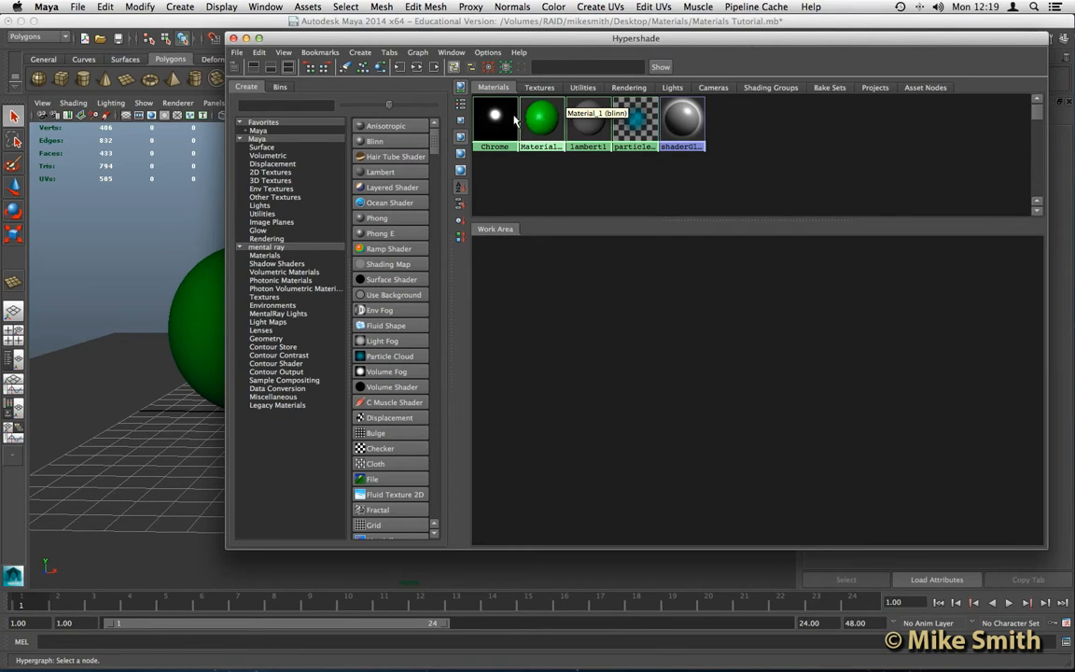
- Delete the Chrome material so the middle sphere turns green, then select the middle sphere
{"action": "left_click_drag", "start_coordinate": [329, 38], "coordinate": [585, 60]}
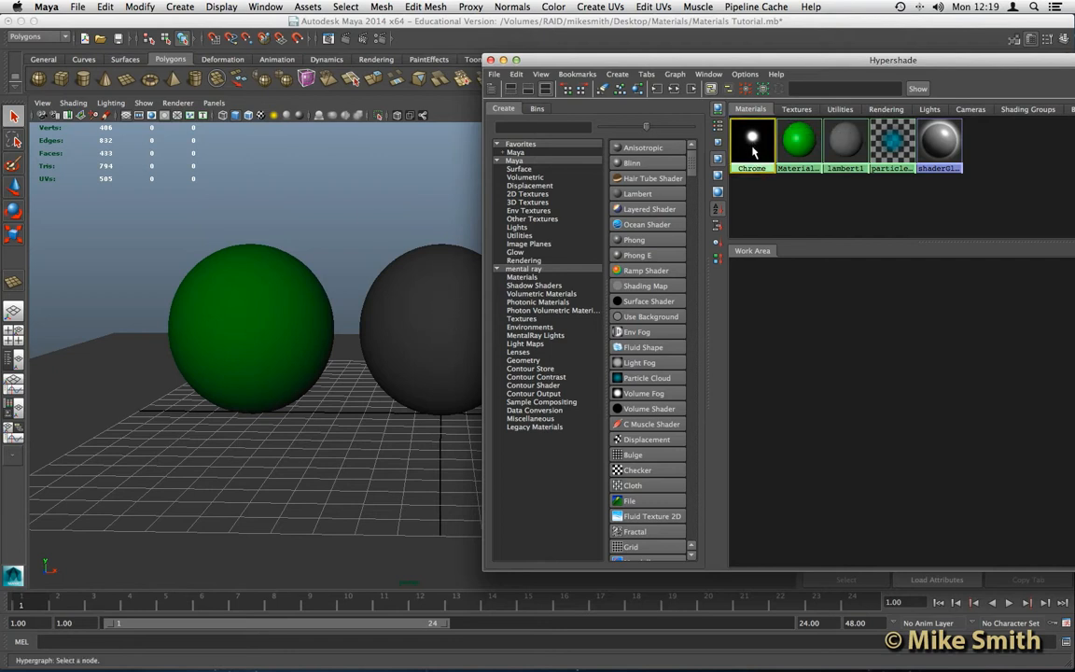
{"action": "key", "text": "Delete"}
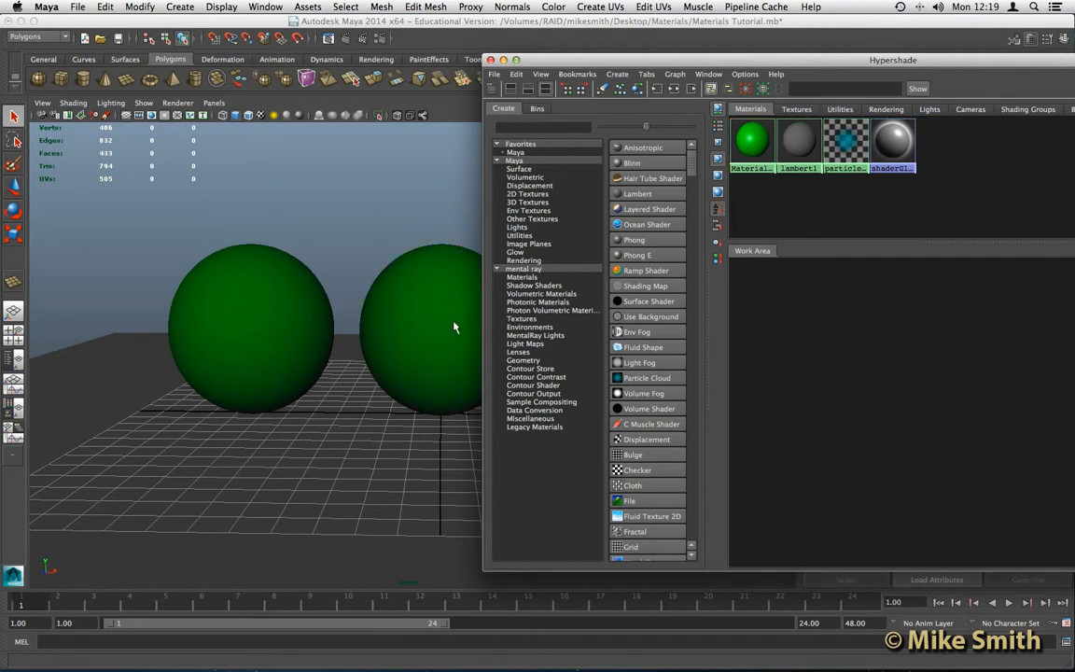
{"action": "mouse_move", "coordinate": [434, 305]}
{"action": "right_mouse_down", "text": "alt"}
{"action": "mouse_move", "coordinate": [405, 272]}
{"action": "mouse_move", "coordinate": [427, 312]}
{"action": "right_mouse_up", "text": "alt"}
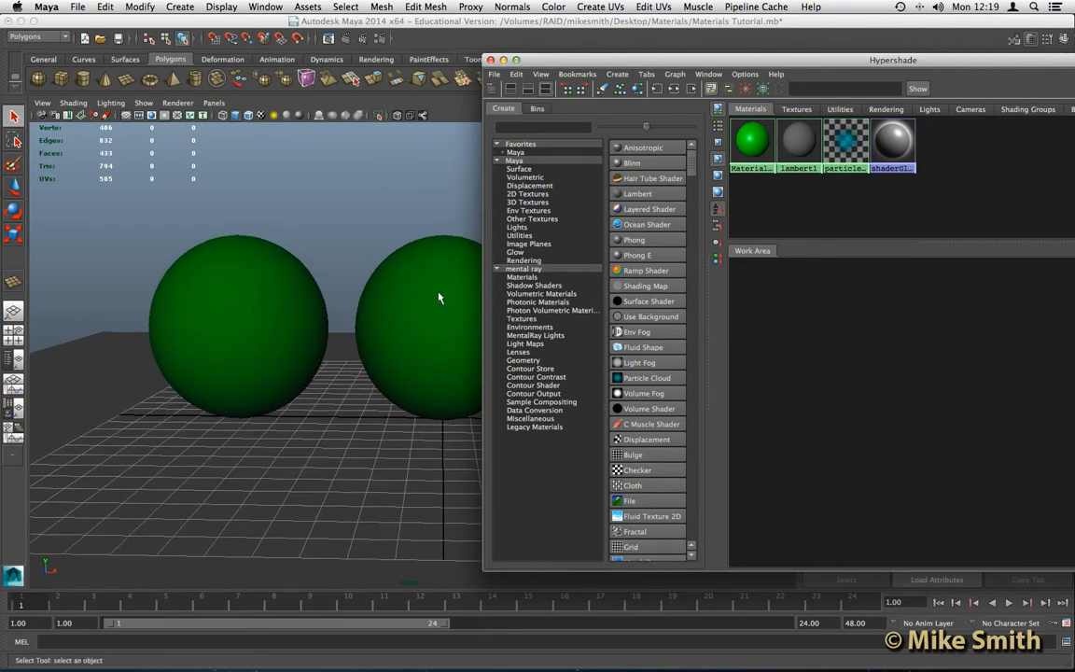
{"action": "left_click_drag", "start_coordinate": [531, 62], "coordinate": [772, 148]}
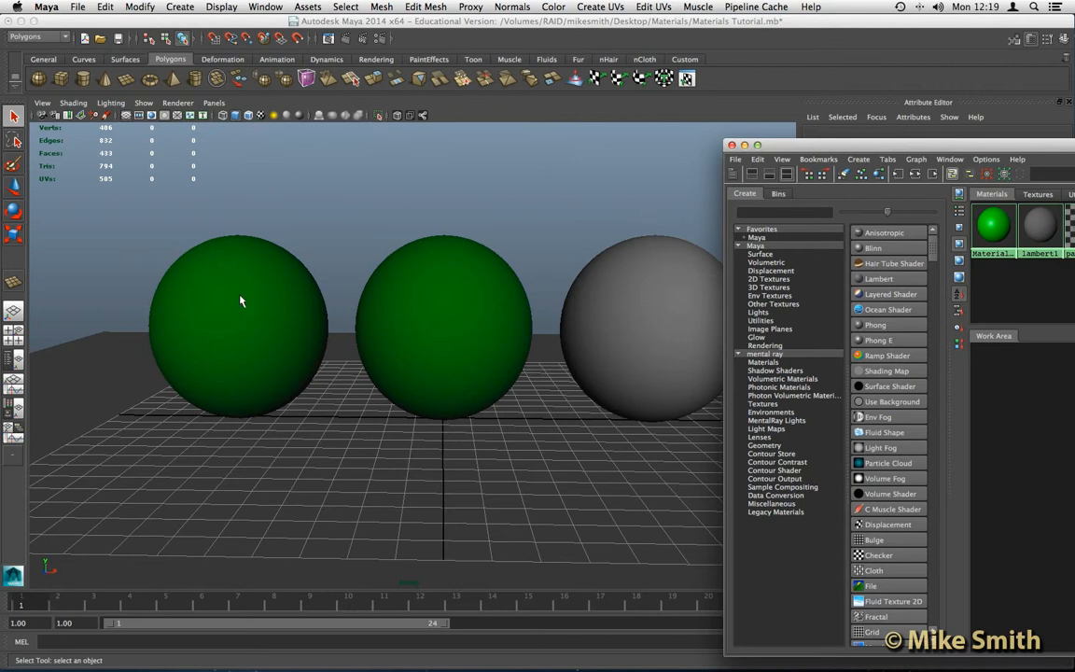
{"action": "left_click_drag", "start_coordinate": [821, 147], "coordinate": [653, 96]}
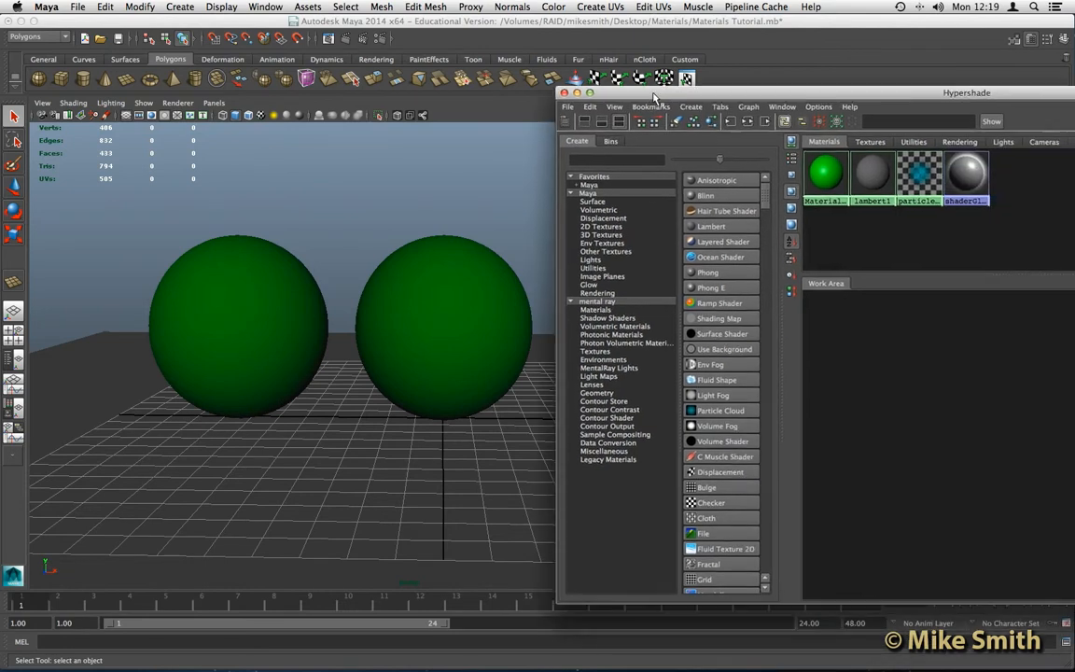
{"action": "left_click", "coordinate": [456, 286]}
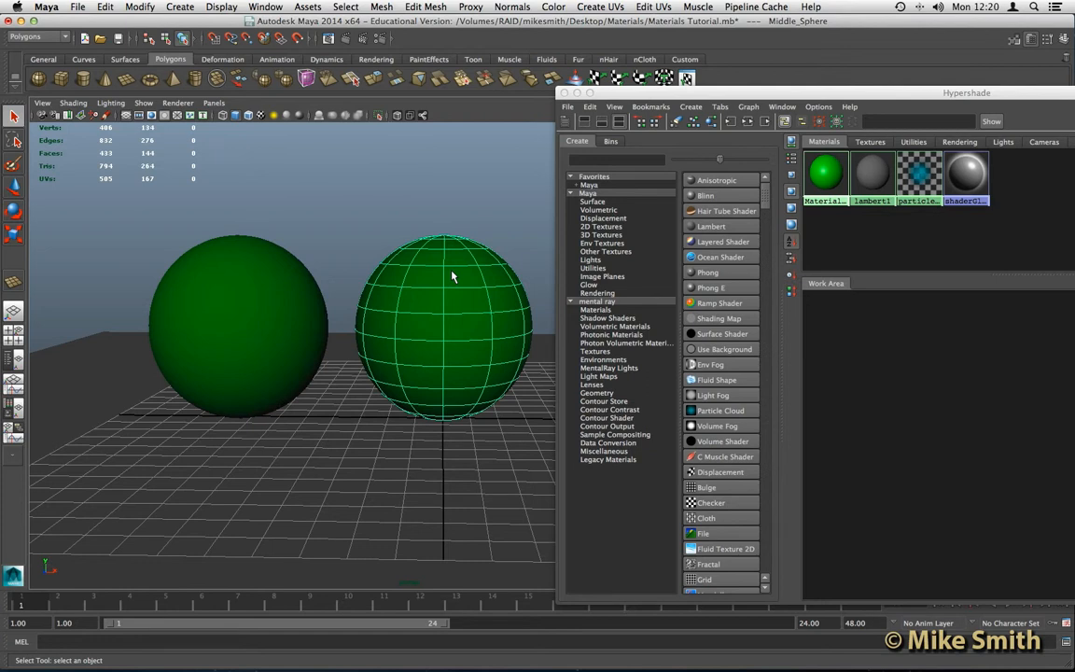
- Assign the existing lambert1 material to the middle sphere and close the Hypershade
{"action": "right_click_drag", "start_coordinate": [446, 273], "coordinate": [535, 539]}
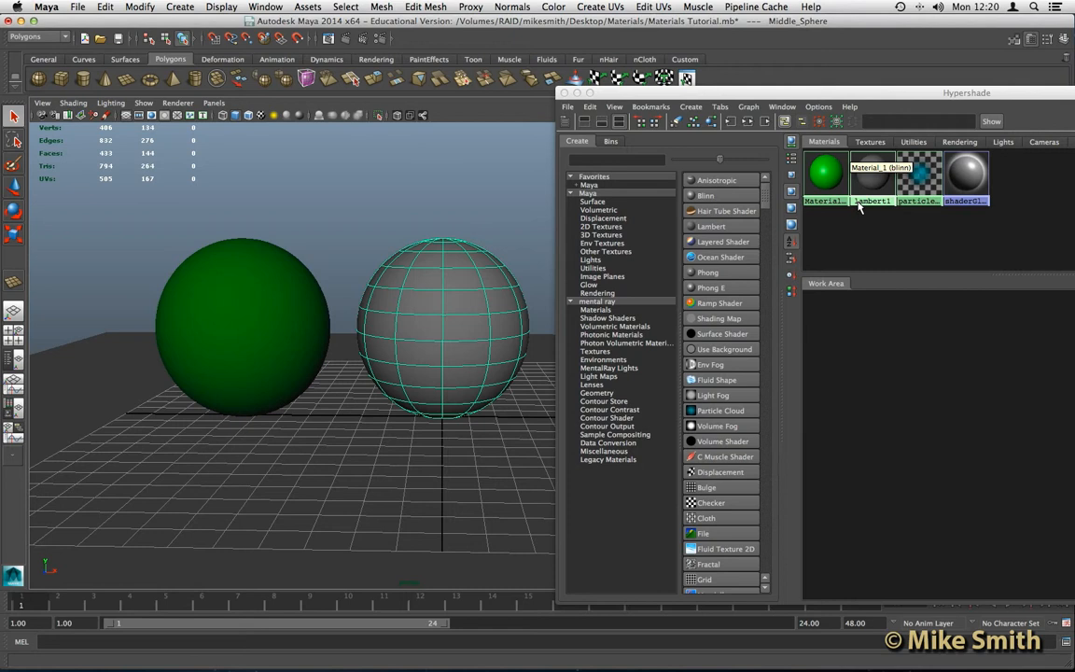
{"action": "left_click_drag", "start_coordinate": [823, 97], "coordinate": [623, 105]}
{"action": "left_click", "coordinate": [364, 100]}
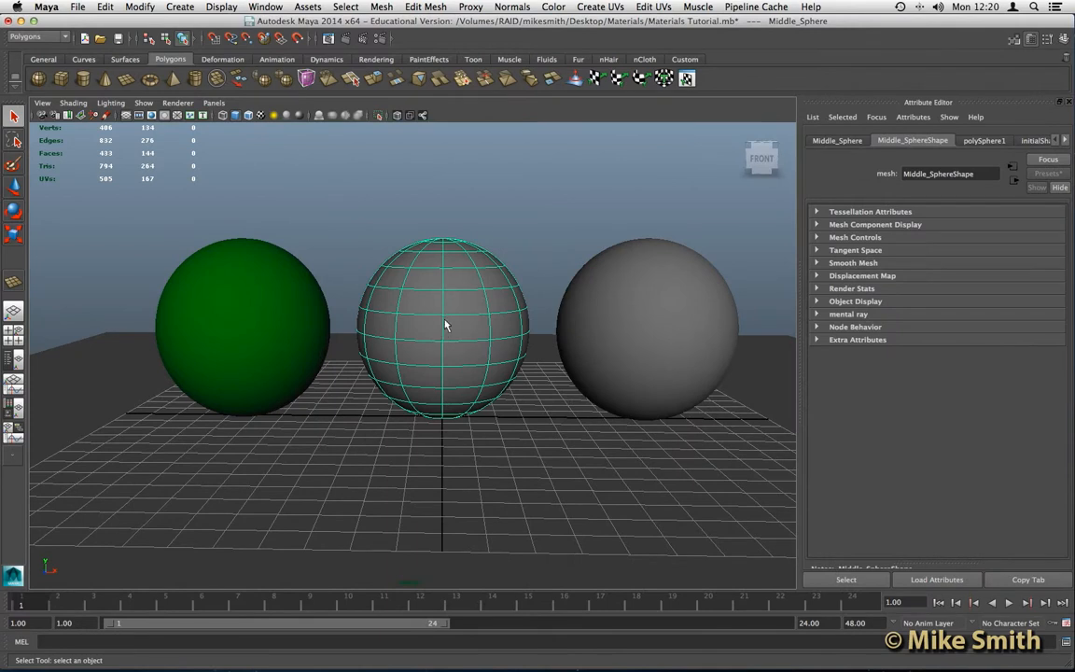